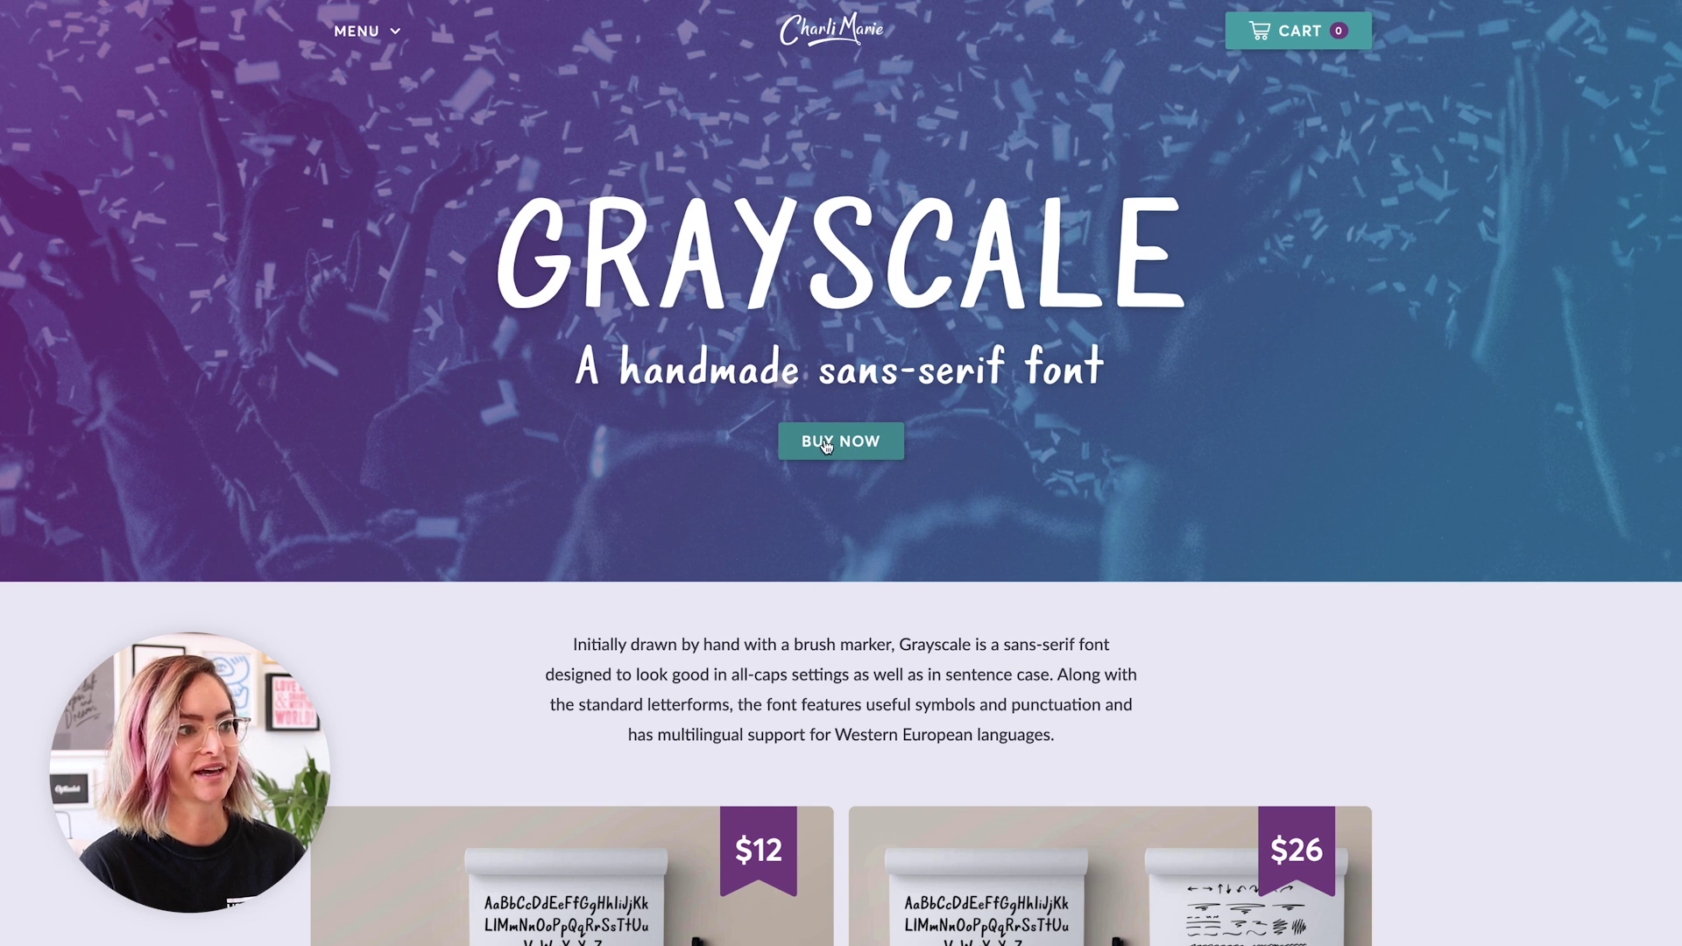
{"action": "scroll", "coordinate": [826, 447], "scroll_direction": "down", "scroll_amount": 1}
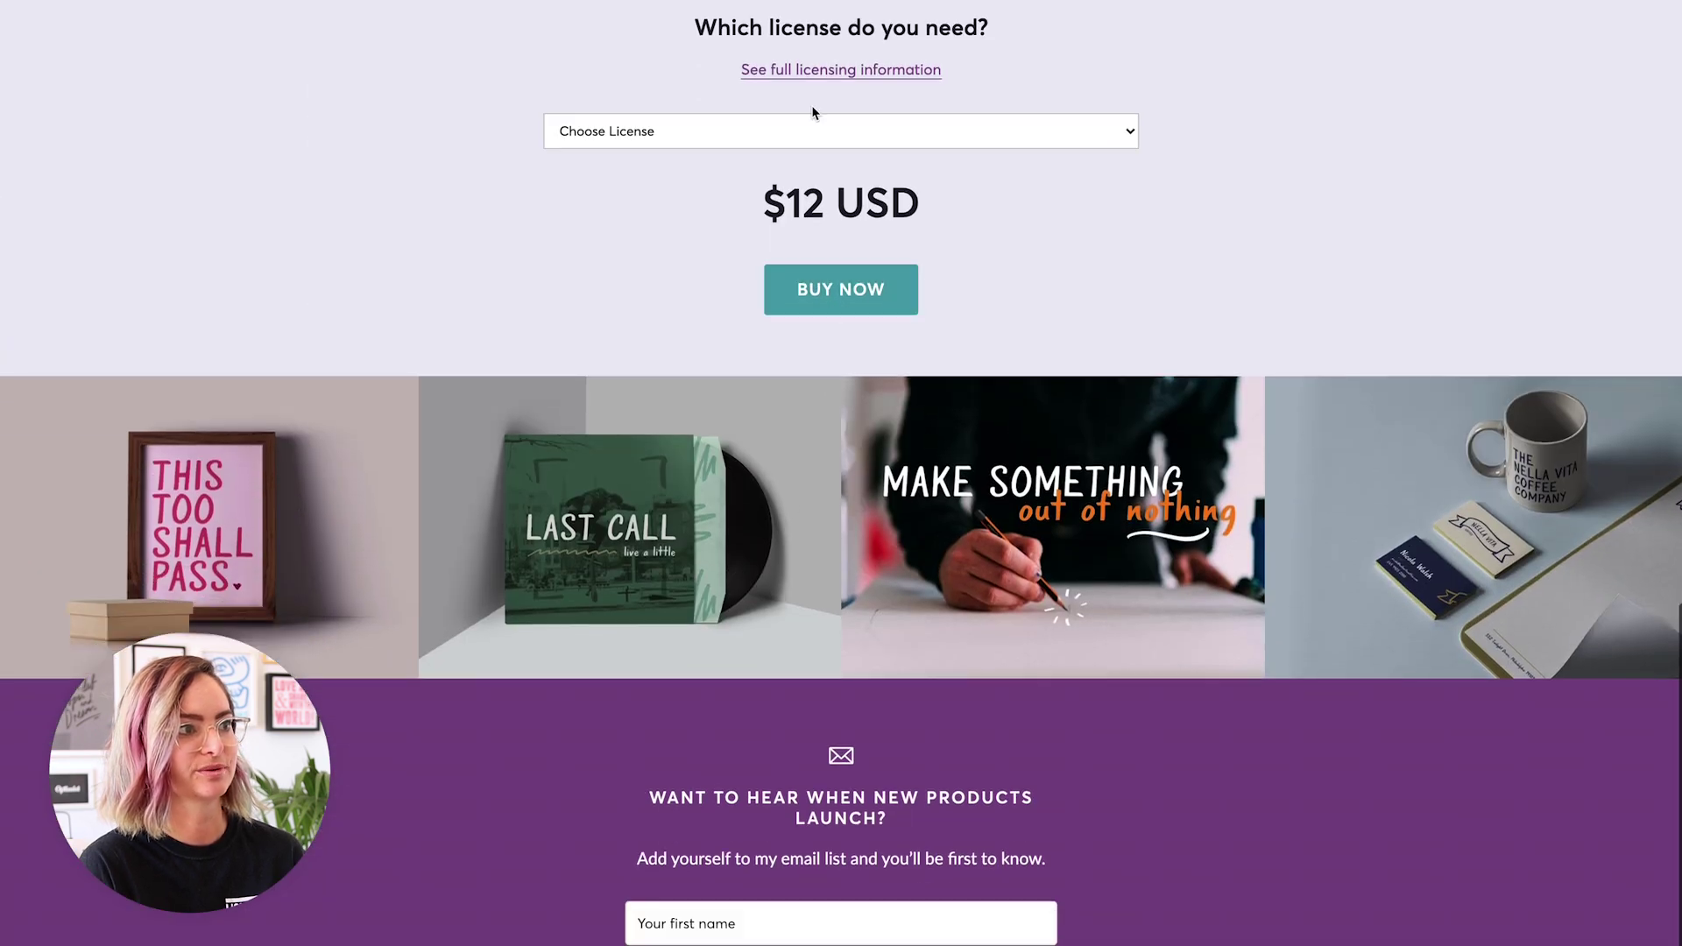
{"action": "scroll", "coordinate": [550, 112], "scroll_direction": "up", "scroll_amount": 10}
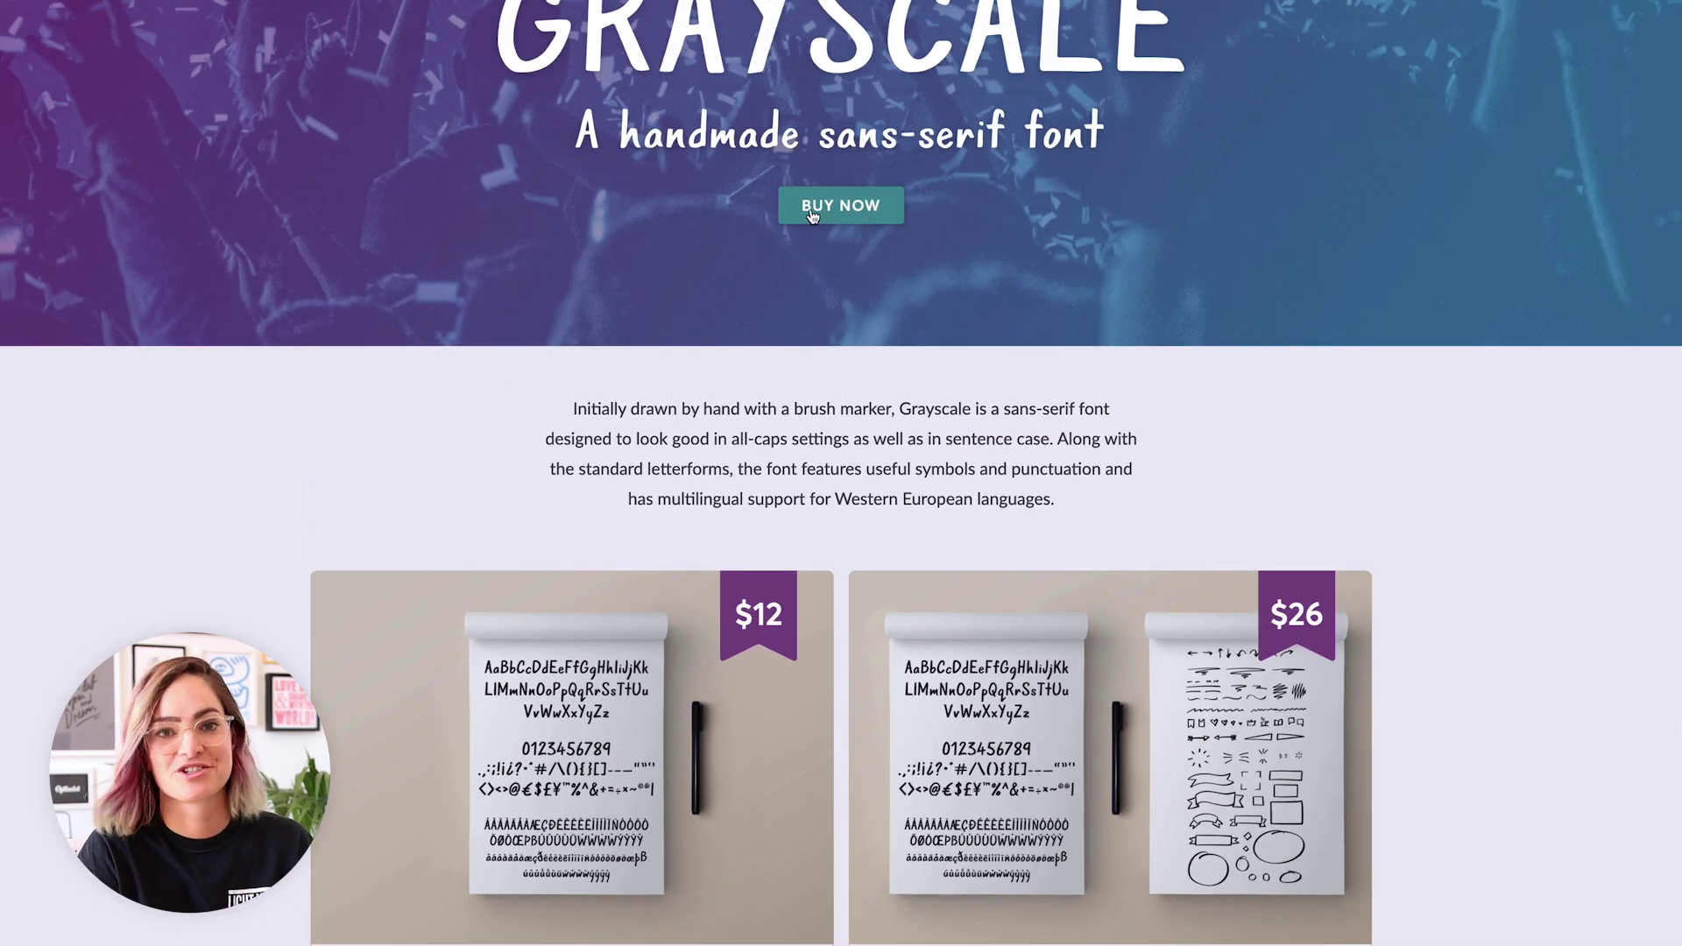
{"action": "scroll", "coordinate": [815, 228], "scroll_direction": "up", "scroll_amount": 3}
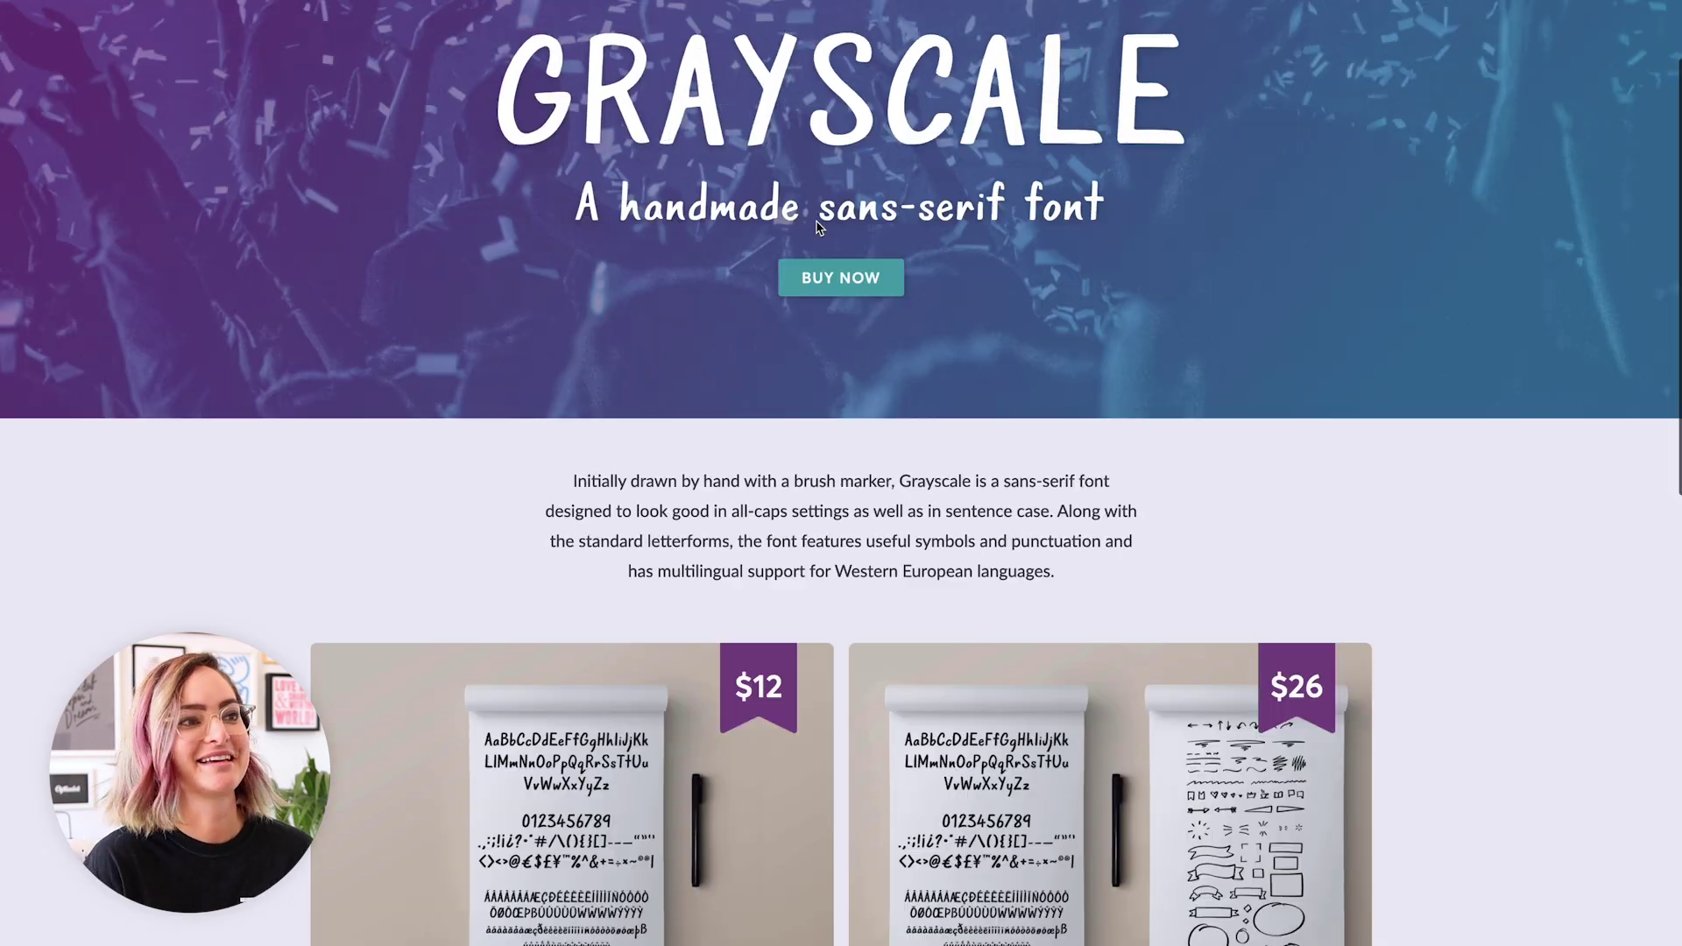
{"action": "scroll", "coordinate": [816, 228], "scroll_direction": "down", "scroll_amount": 5}
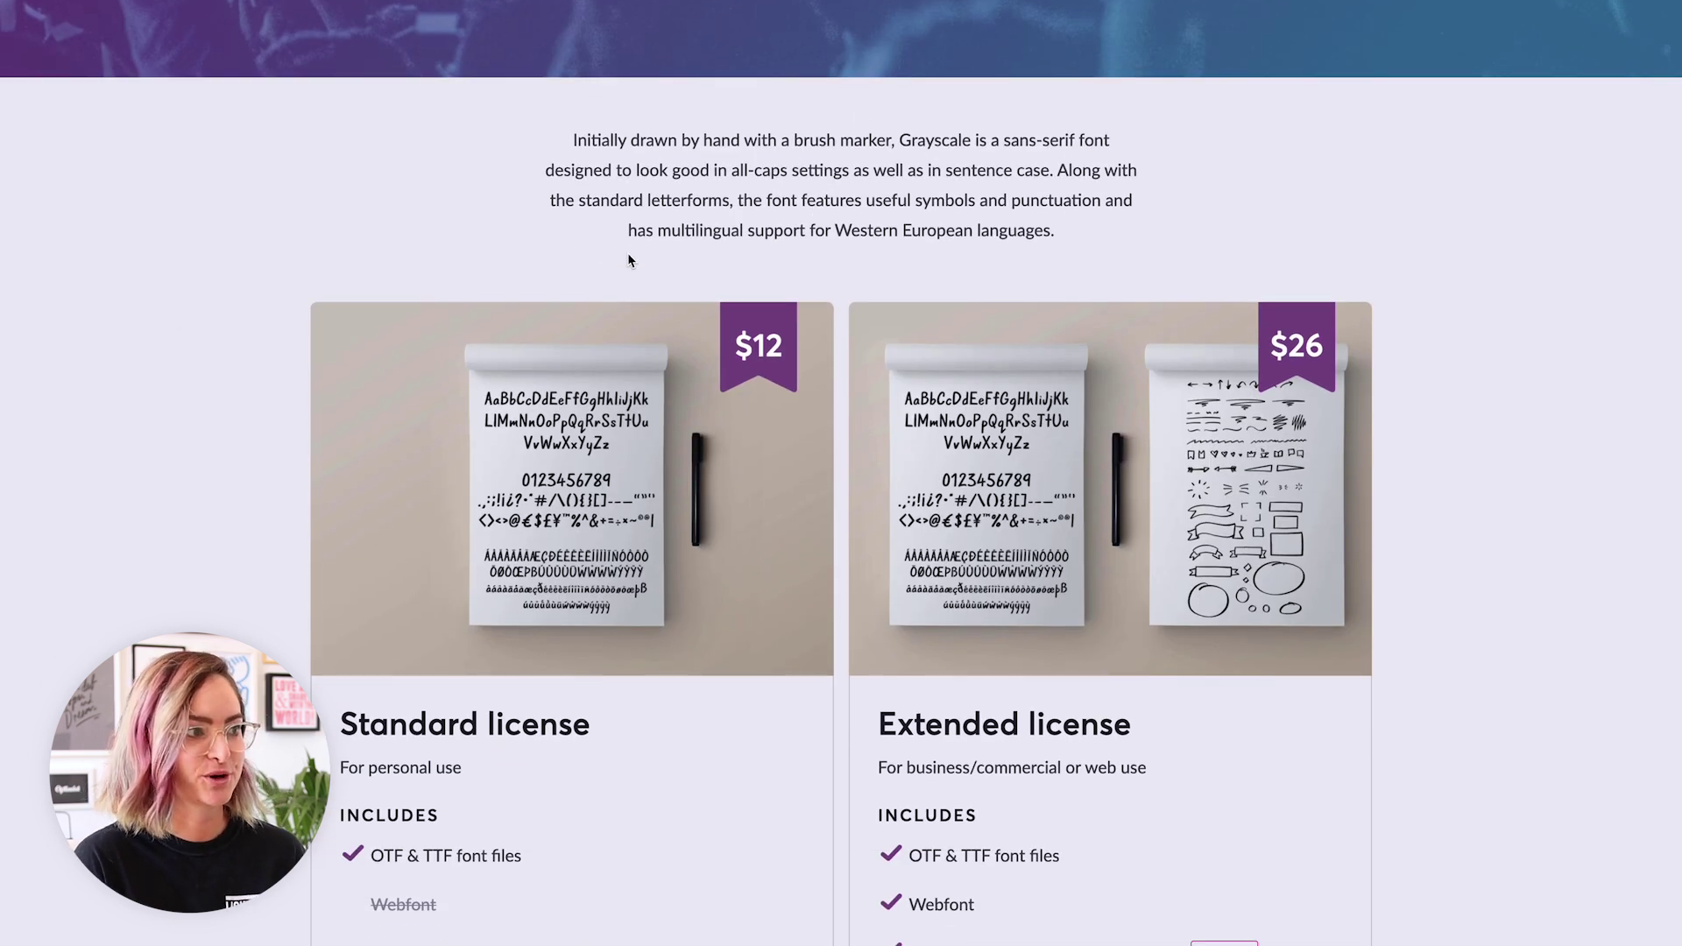
{"action": "scroll", "coordinate": [627, 254], "scroll_direction": "down", "scroll_amount": 2}
{"action": "scroll", "coordinate": [611, 299], "scroll_direction": "down", "scroll_amount": 1}
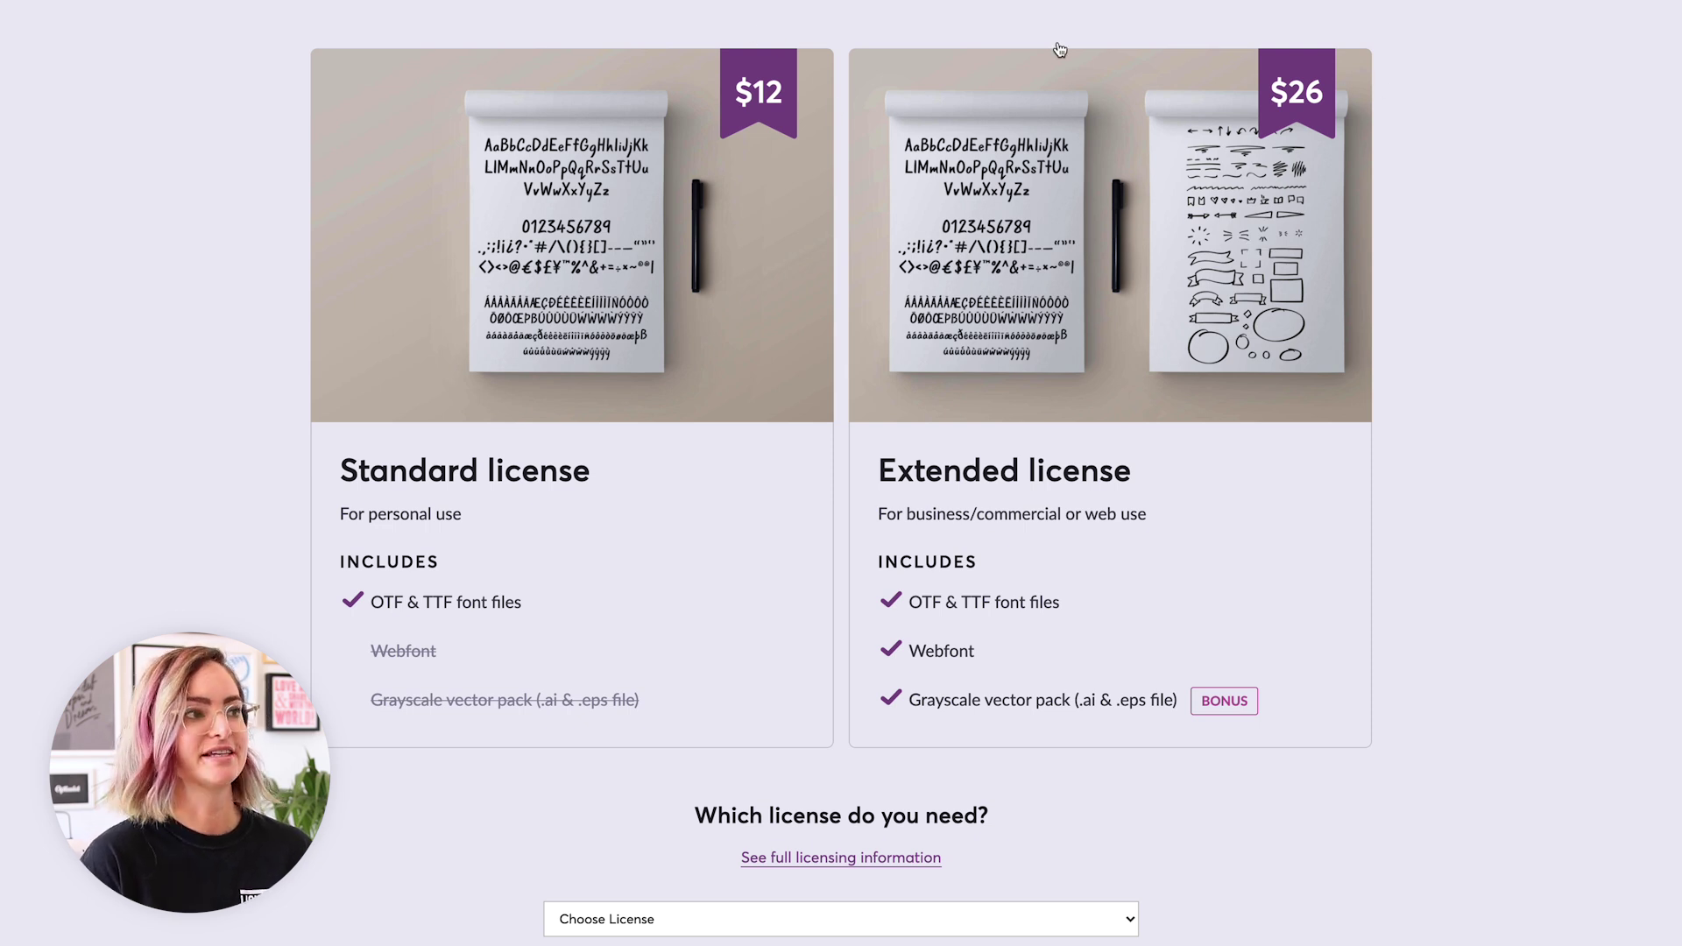
Step: Choose the Extended license in the Choose License dropdown
{"action": "scroll", "coordinate": [769, 487], "scroll_direction": "down", "scroll_amount": 3}
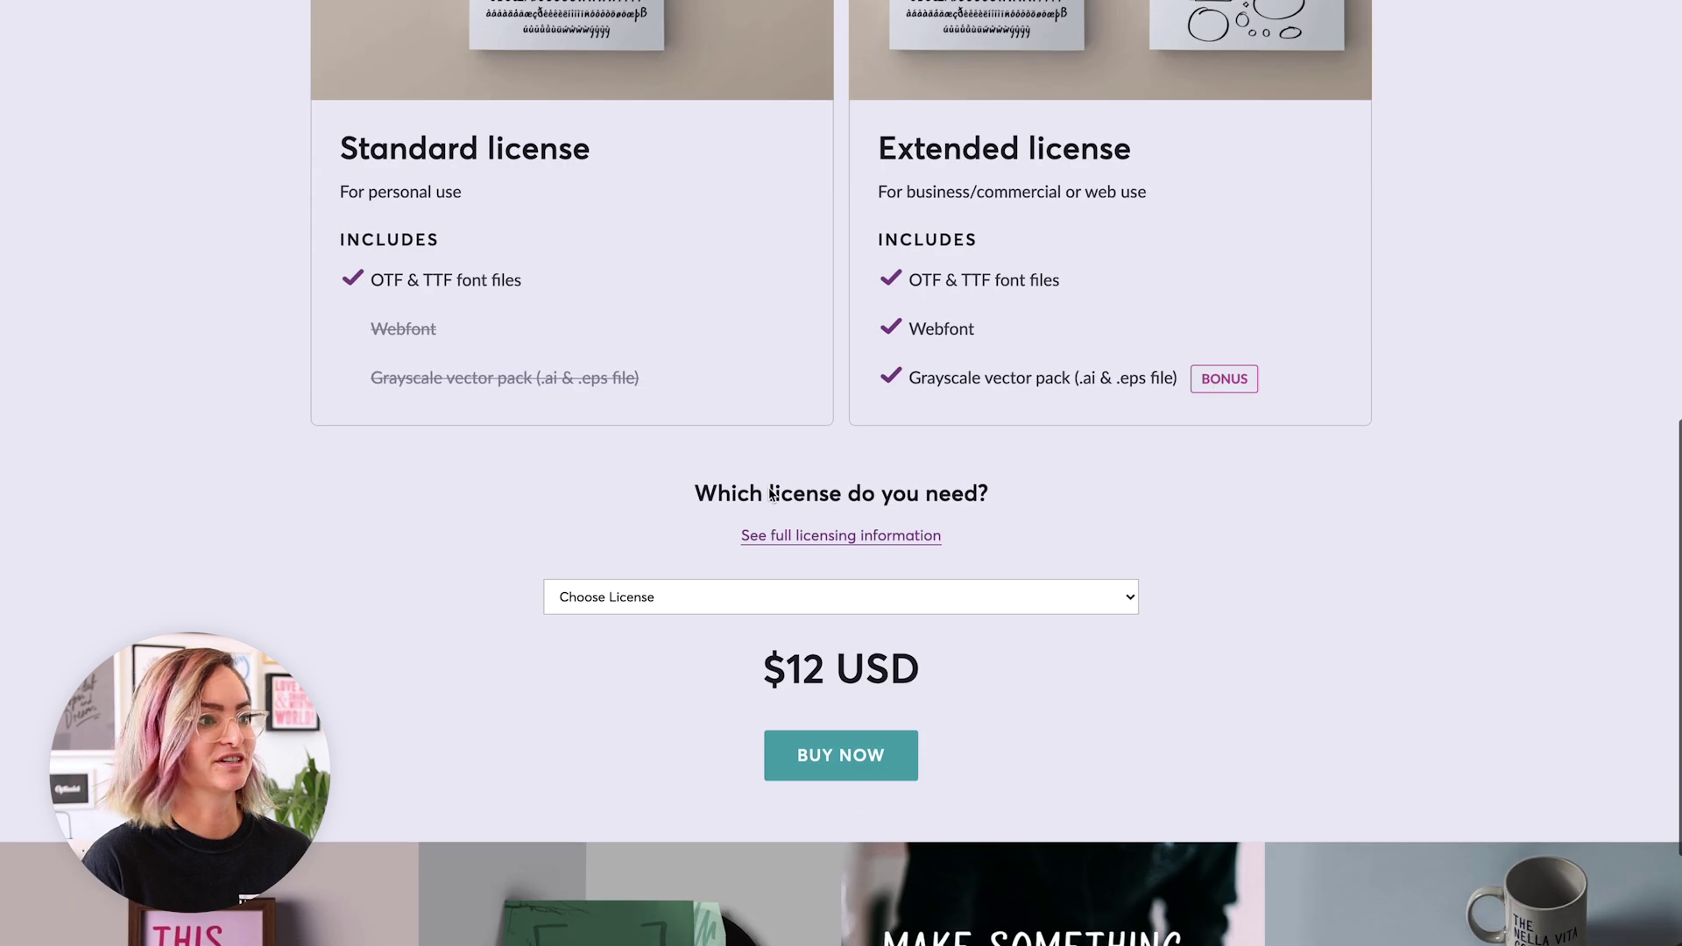
{"action": "scroll", "coordinate": [771, 493], "scroll_direction": "down", "scroll_amount": 1}
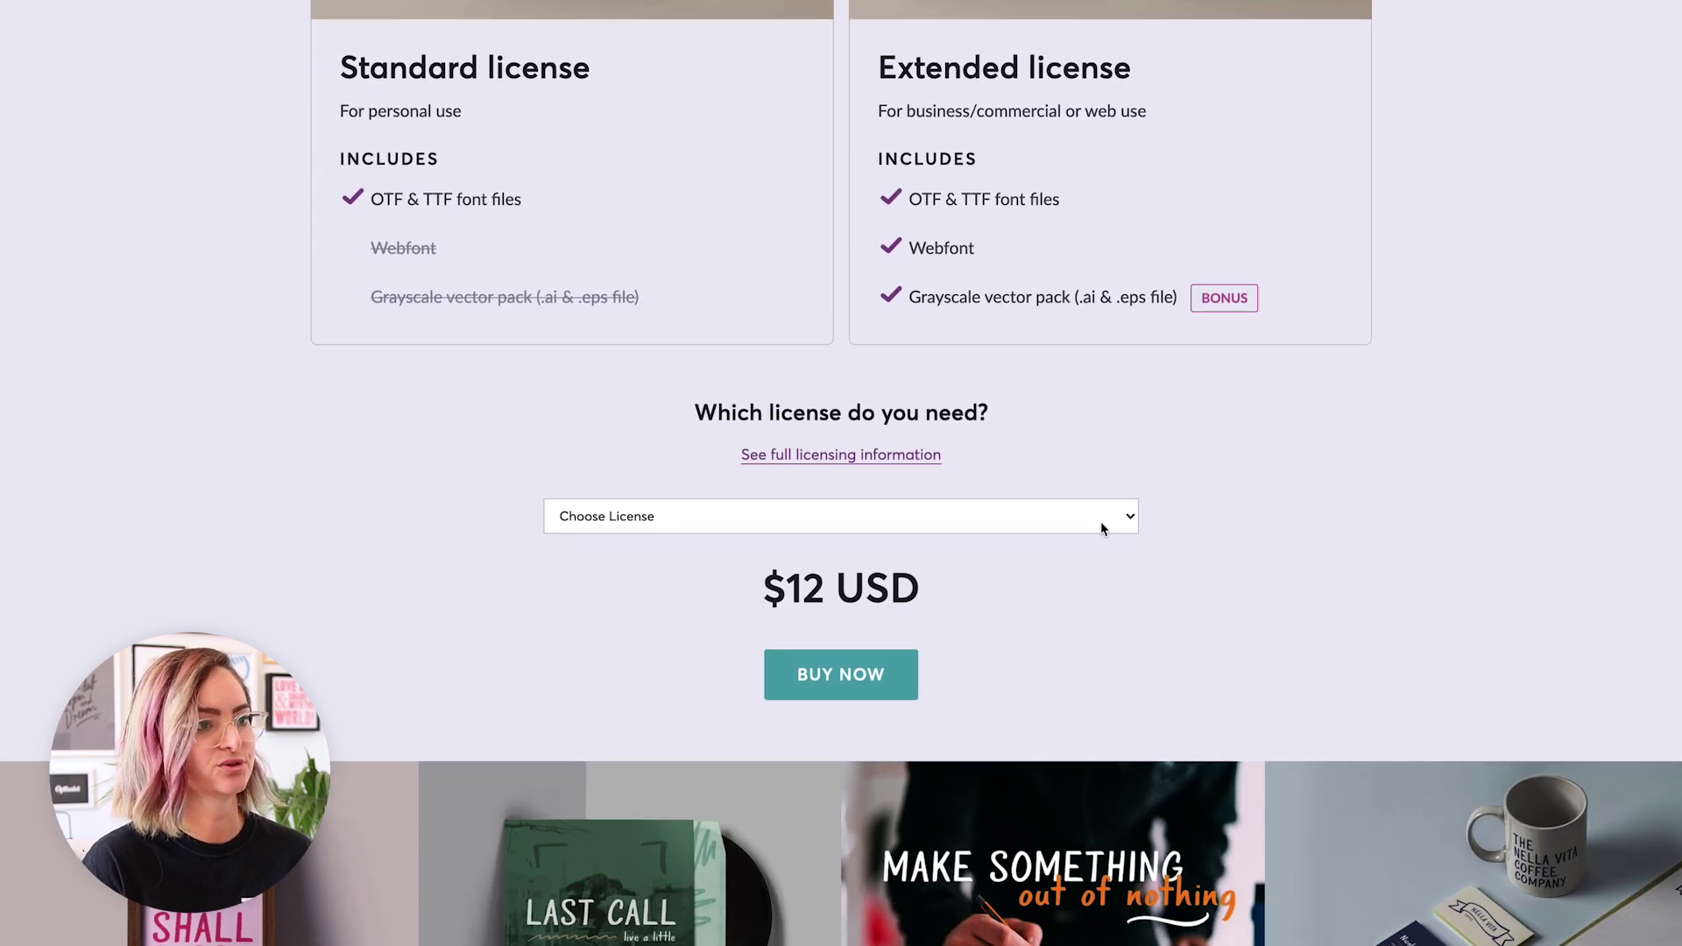
{"action": "left_click", "coordinate": [1100, 522]}
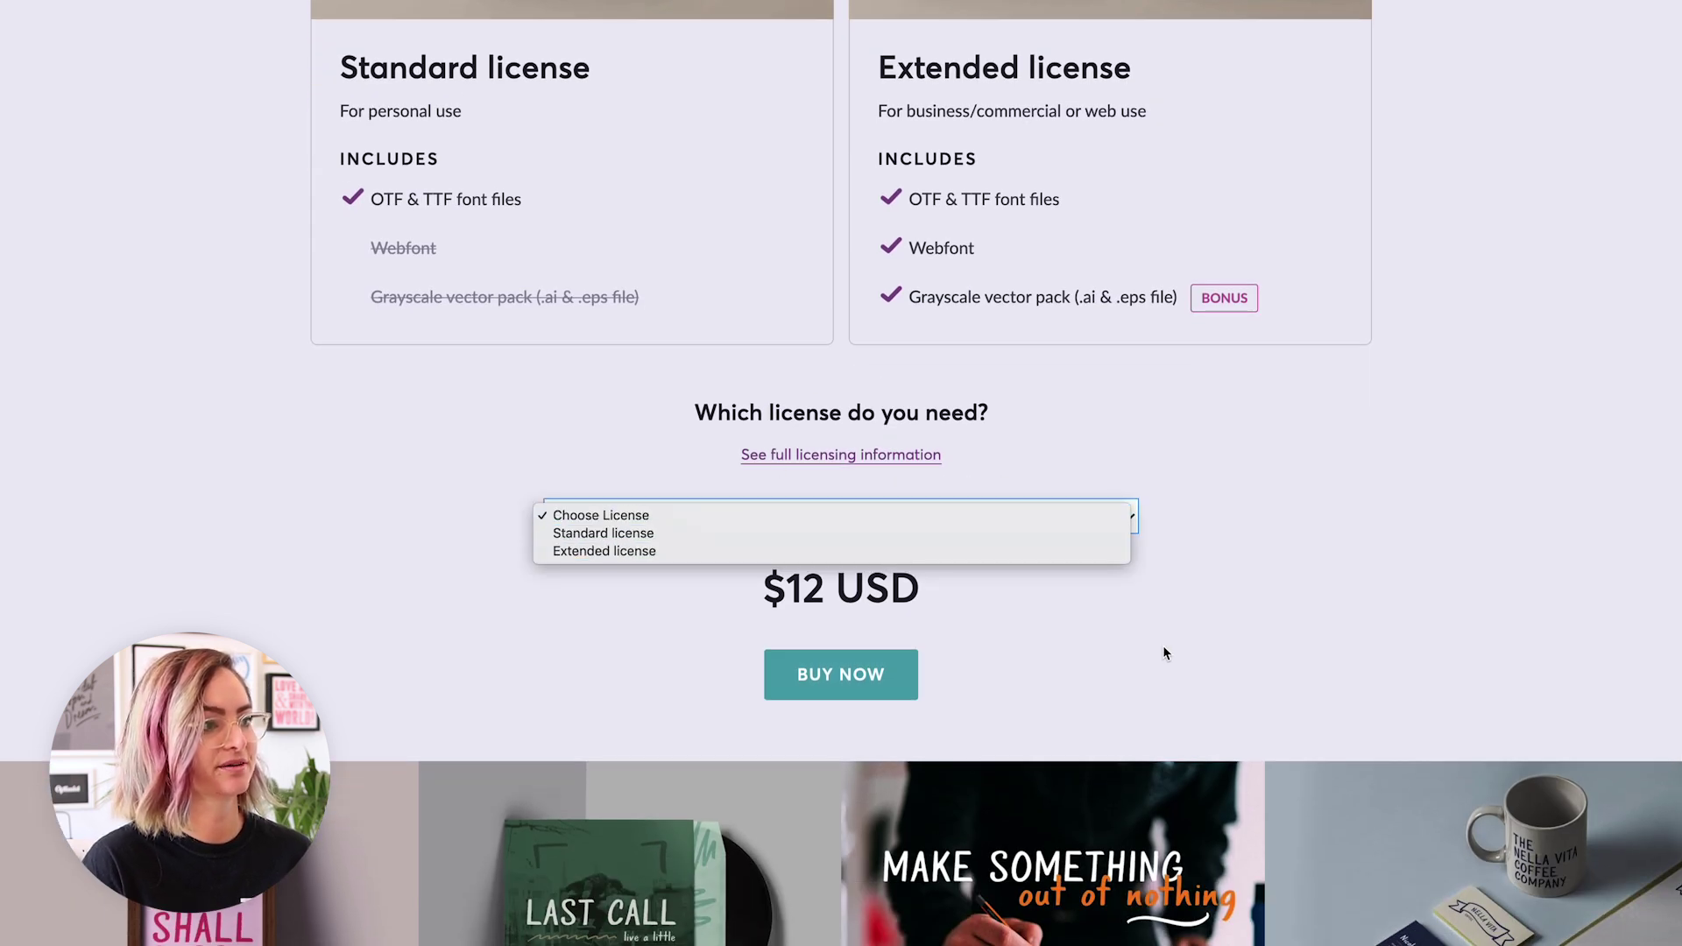
{"action": "left_click", "coordinate": [642, 552]}
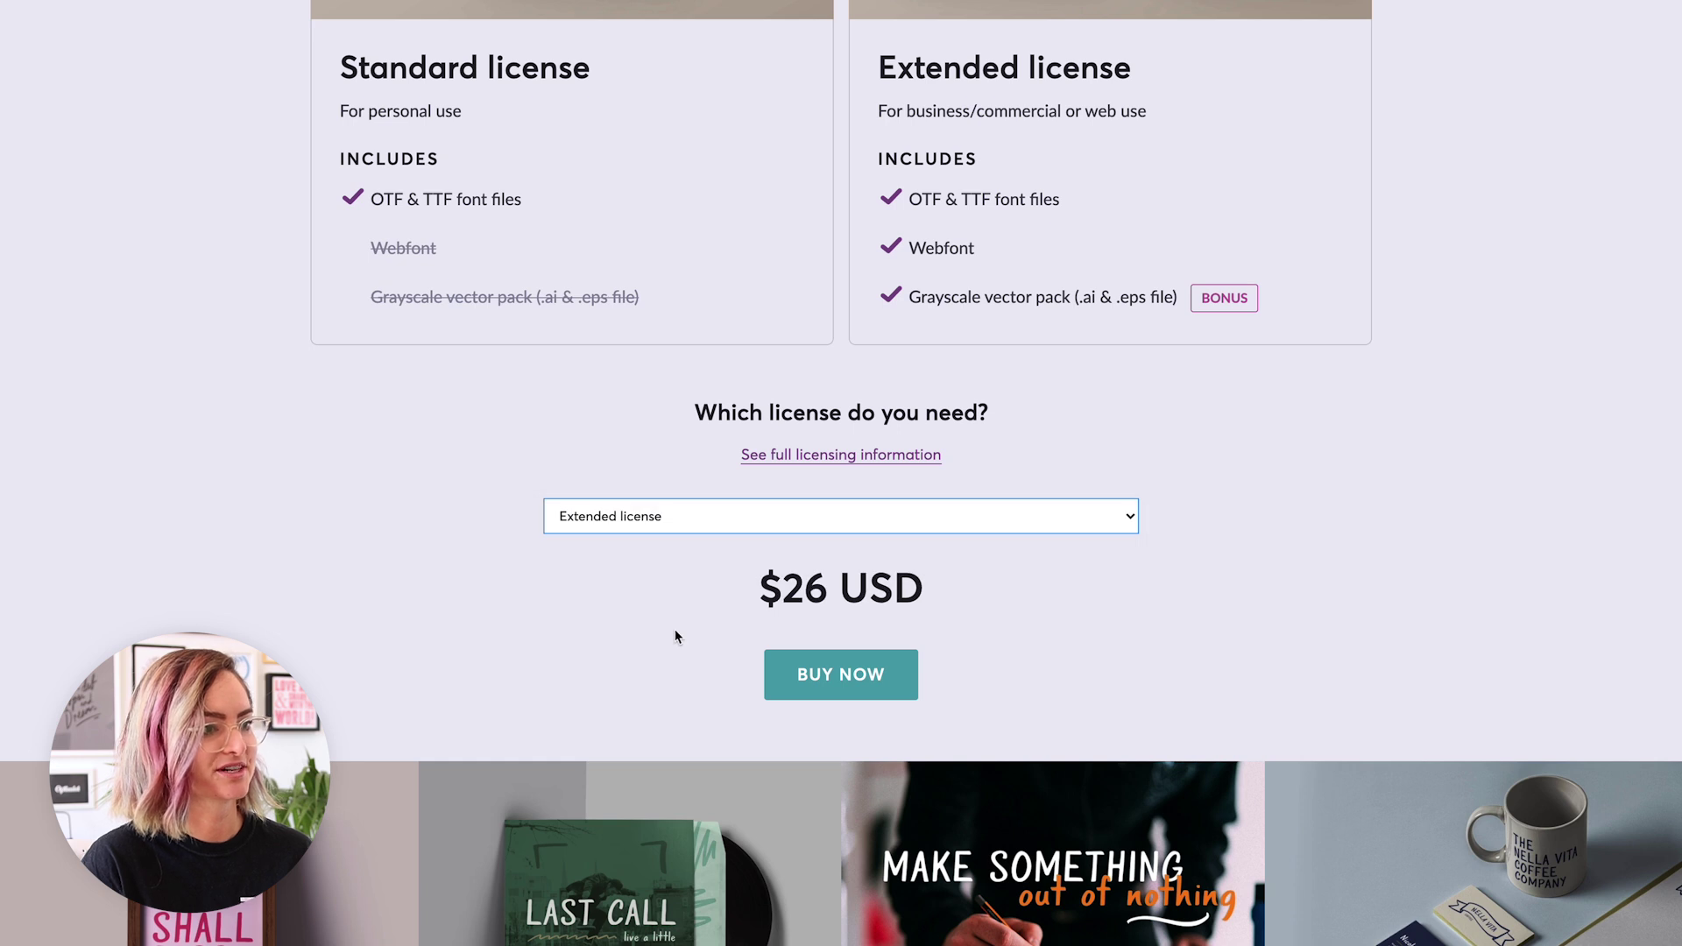
Step: Enlarge the framed-print gallery photo in the lightbox, then close it
{"action": "scroll", "coordinate": [675, 636], "scroll_direction": "down", "scroll_amount": 2}
{"action": "scroll", "coordinate": [694, 552], "scroll_direction": "down", "scroll_amount": 3}
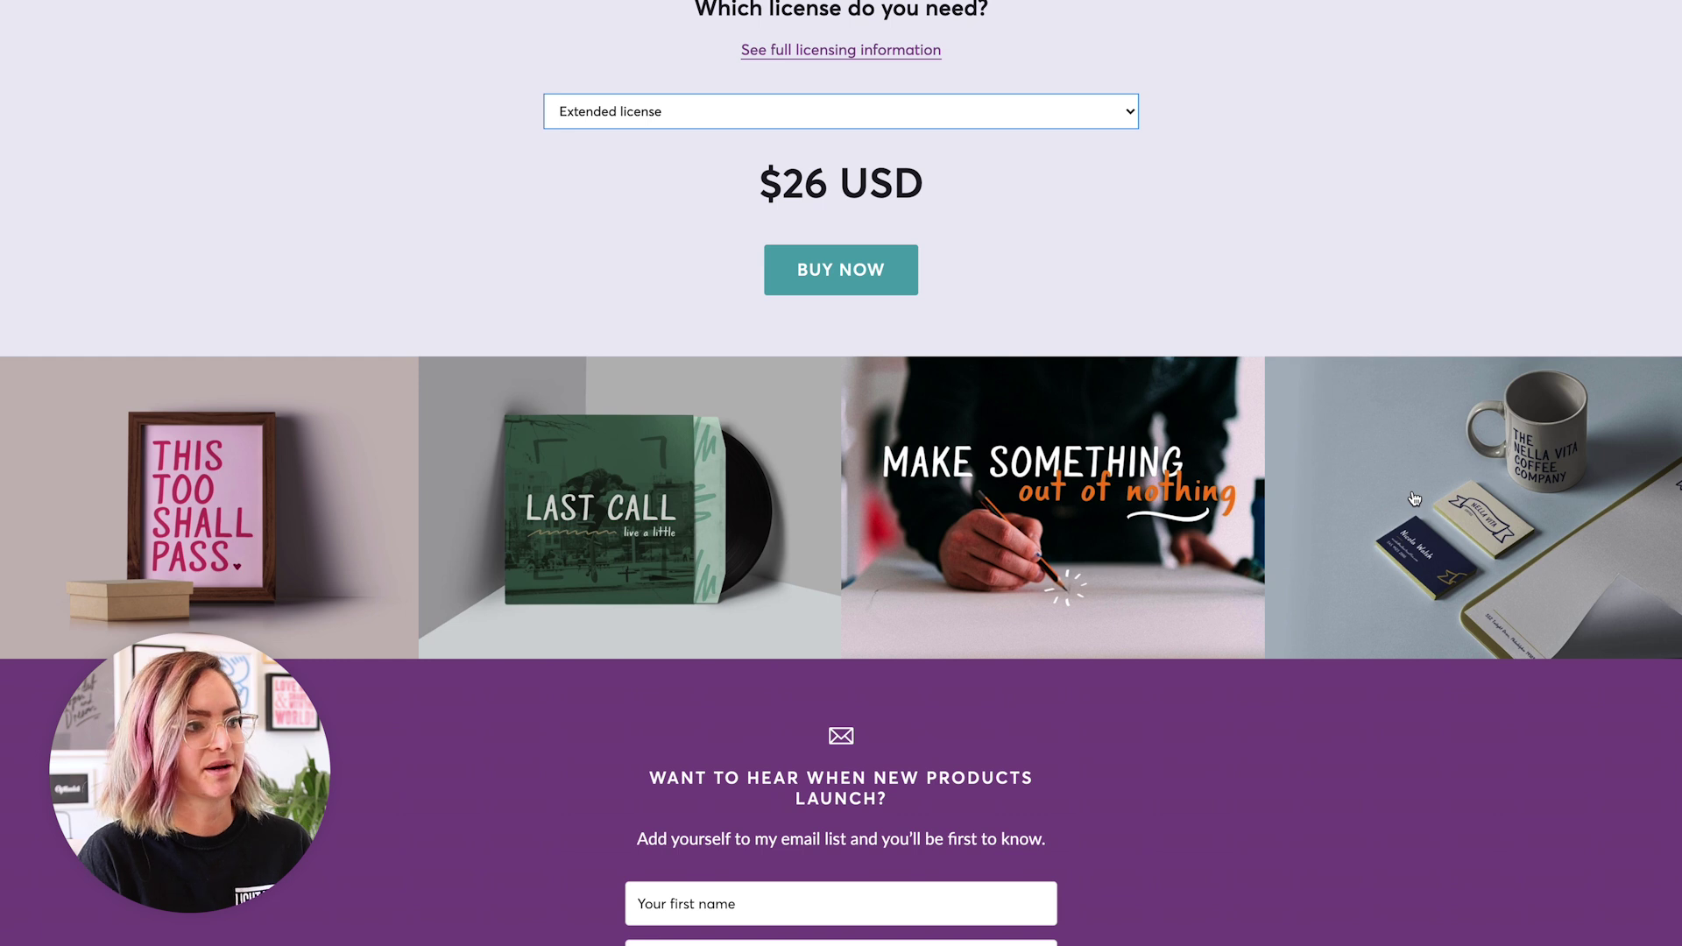
{"action": "left_click", "coordinate": [298, 490]}
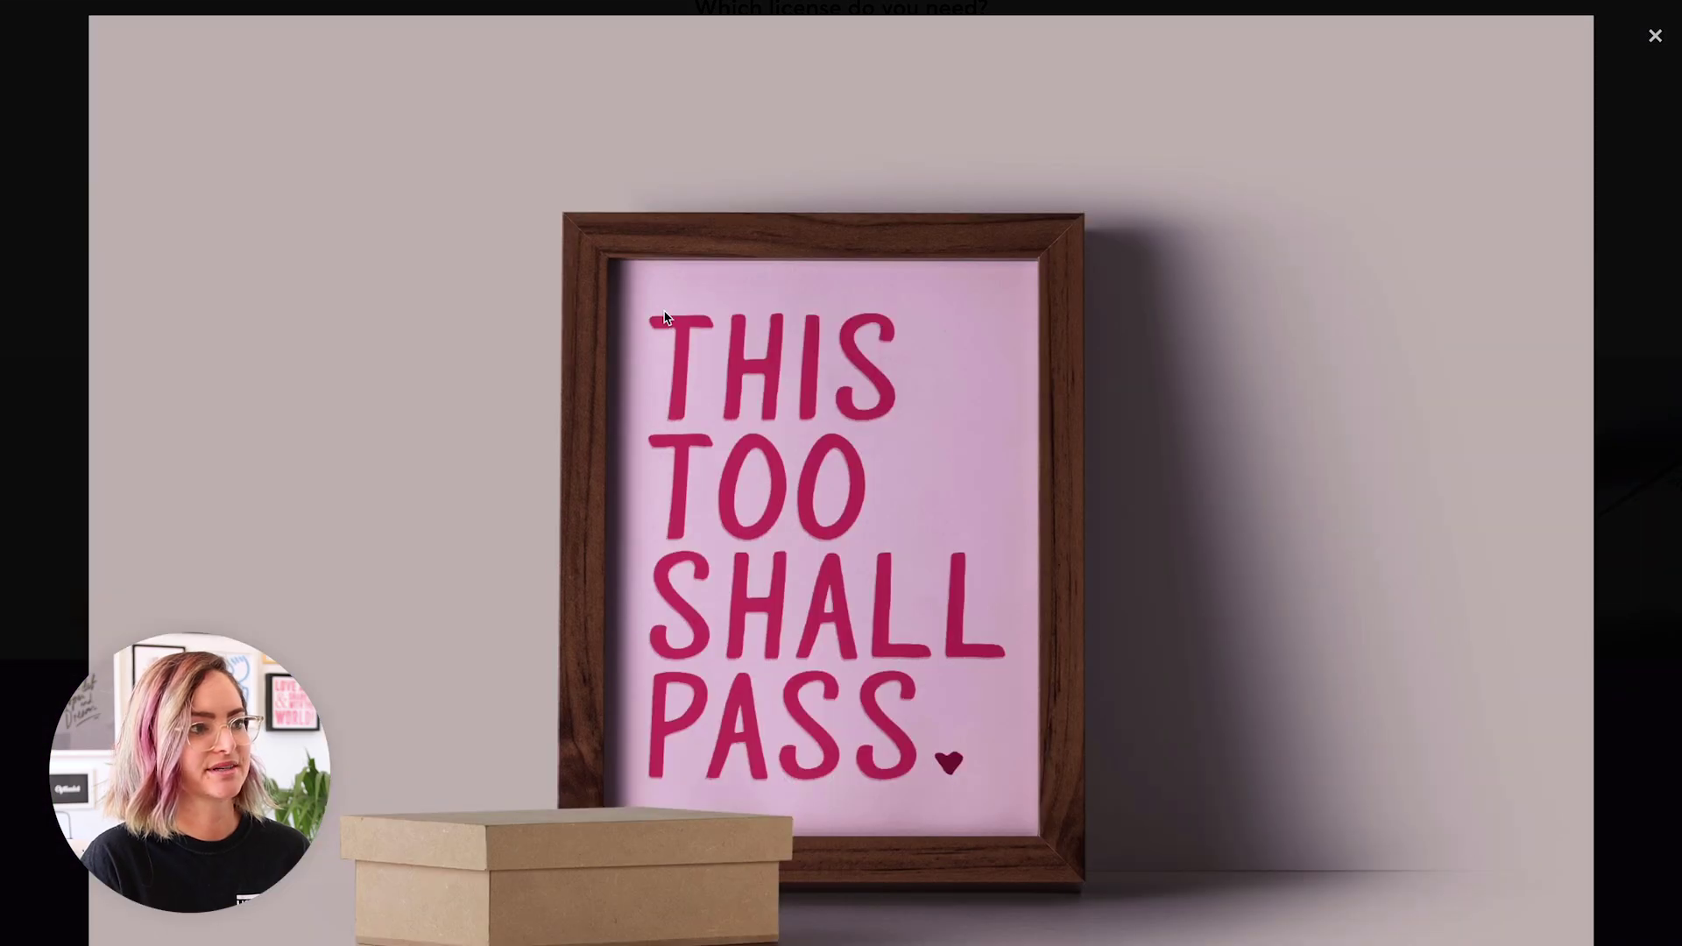
{"action": "left_click", "coordinate": [1656, 37]}
{"action": "scroll", "coordinate": [1108, 473], "scroll_direction": "down", "scroll_amount": 2}
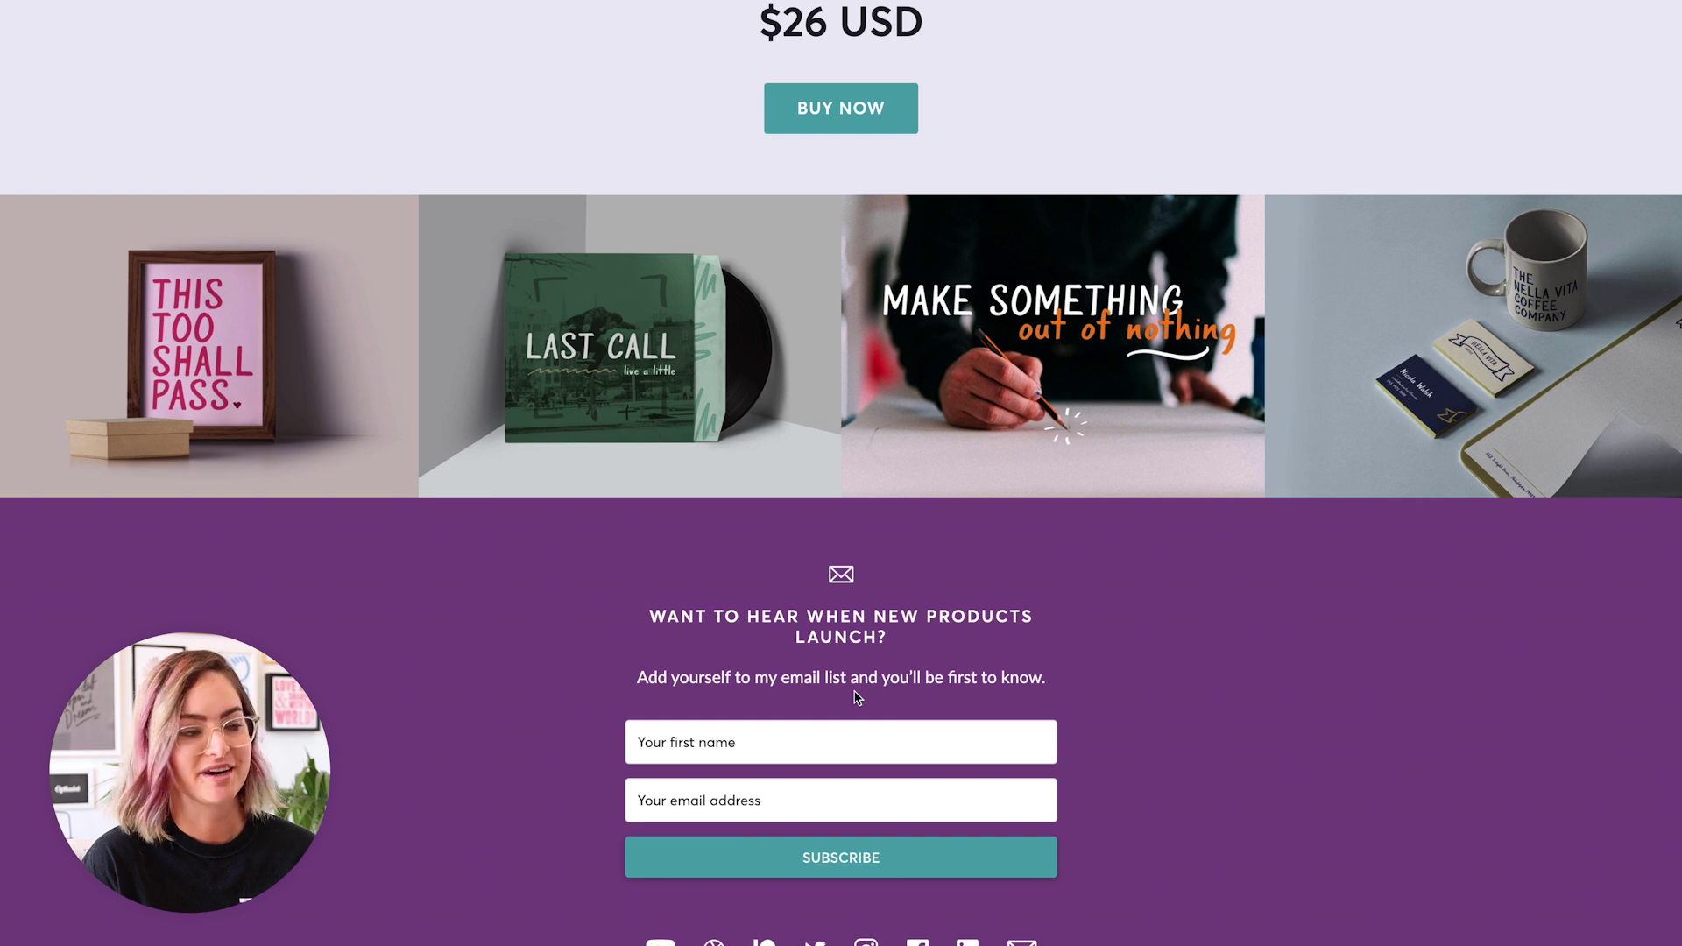
{"action": "scroll", "coordinate": [857, 698], "scroll_direction": "up", "scroll_amount": 10}
{"action": "scroll", "coordinate": [856, 695], "scroll_direction": "down", "scroll_amount": 1}
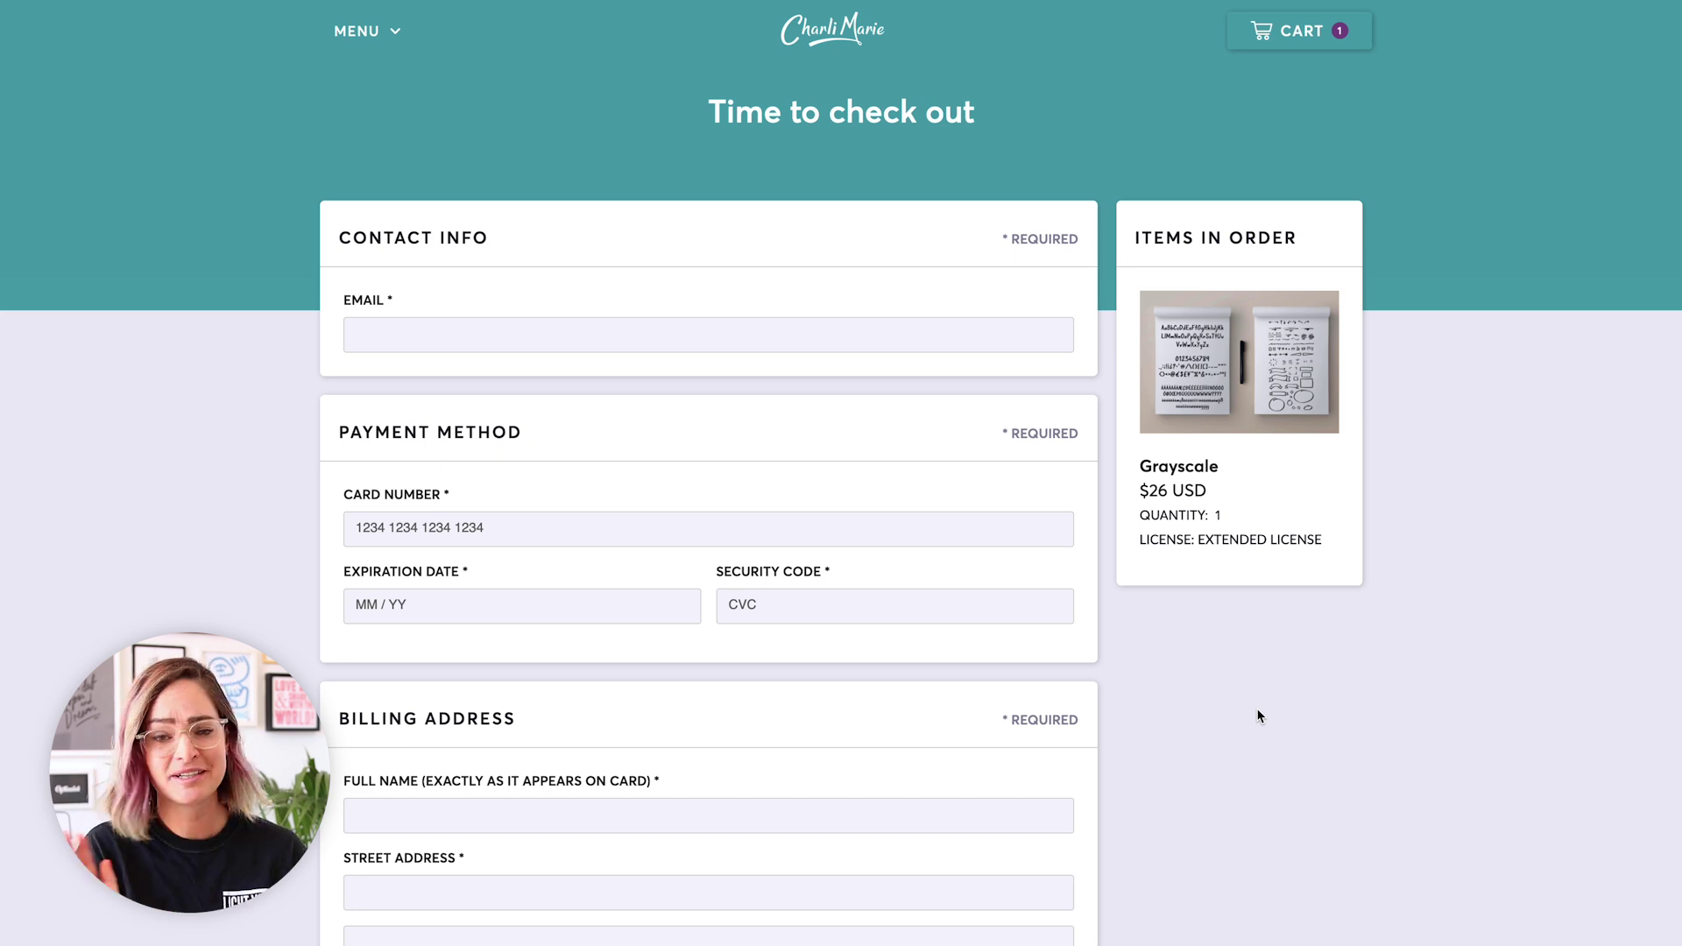
Step: Scroll through the checkout page to review the Grayscale Extended License order
{"action": "scroll", "coordinate": [1259, 717], "scroll_direction": "down", "scroll_amount": 1}
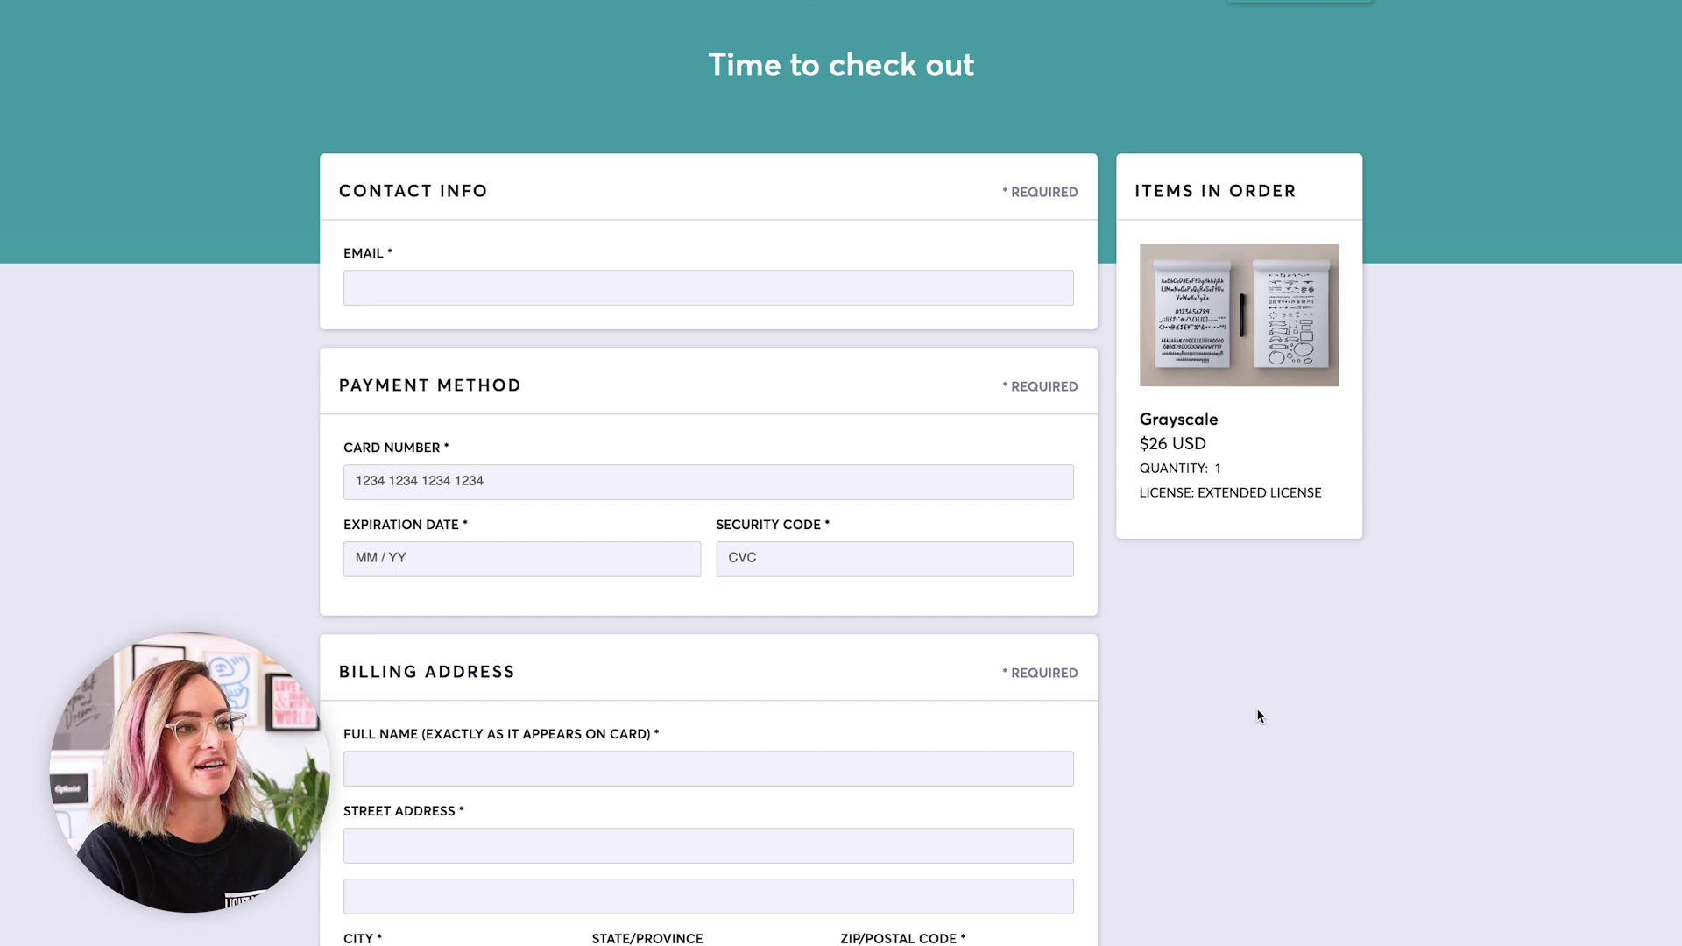
{"action": "scroll", "coordinate": [1143, 749], "scroll_direction": "down", "scroll_amount": 6}
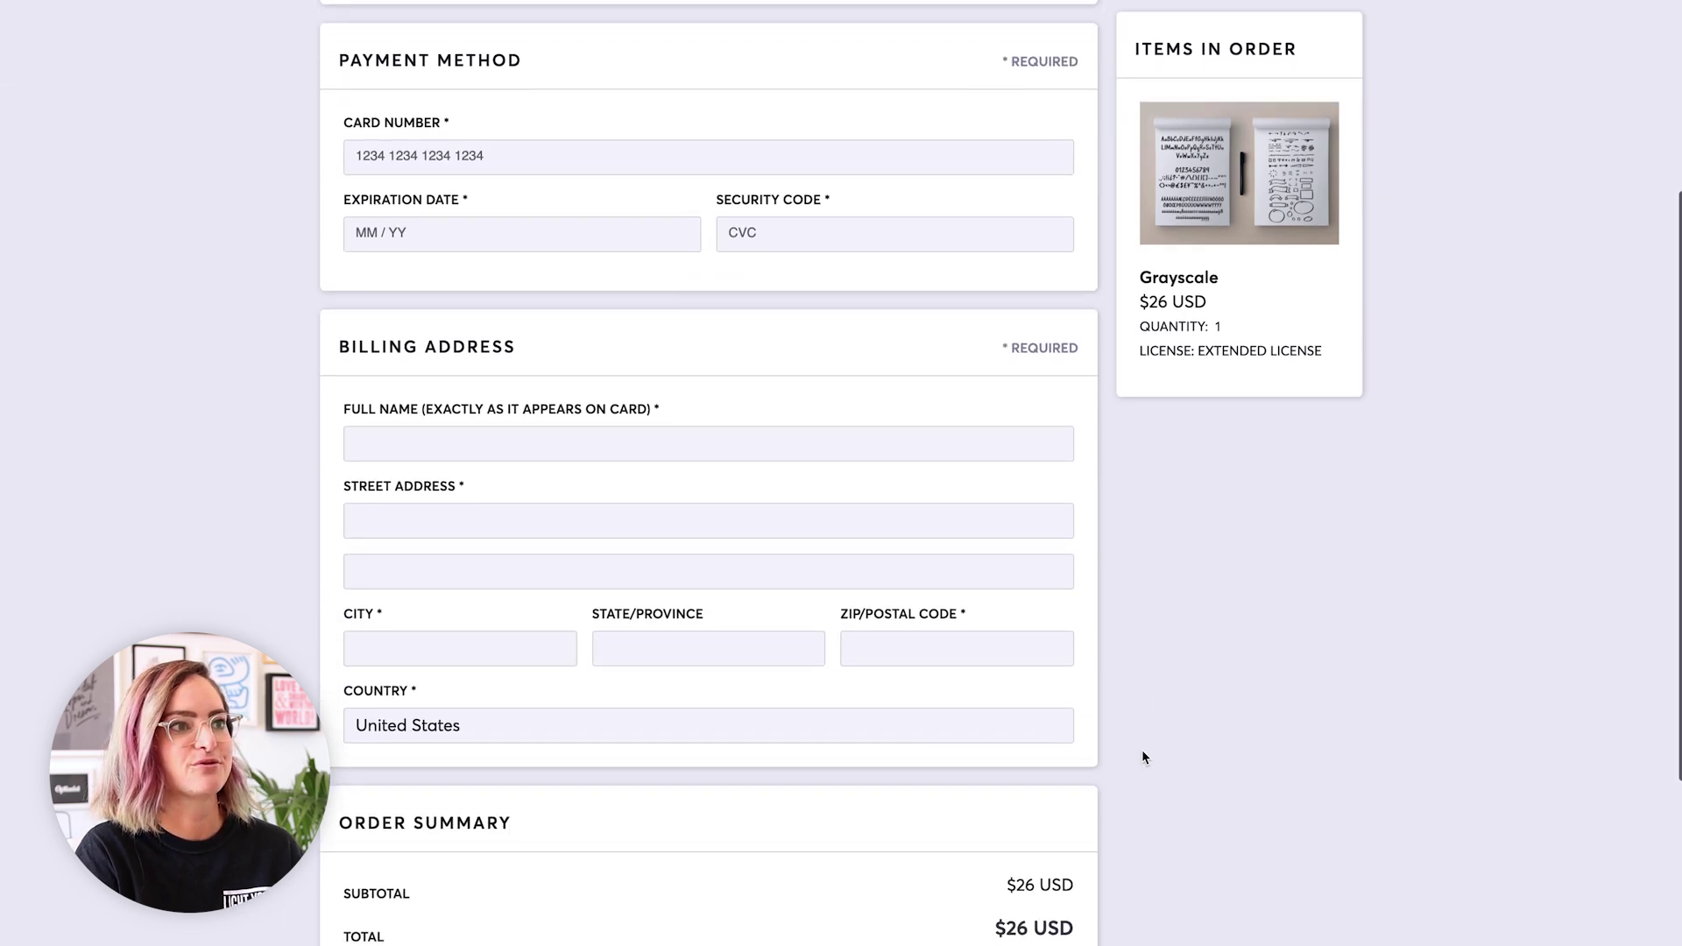
{"action": "scroll", "coordinate": [1236, 653], "scroll_direction": "down", "scroll_amount": 11}
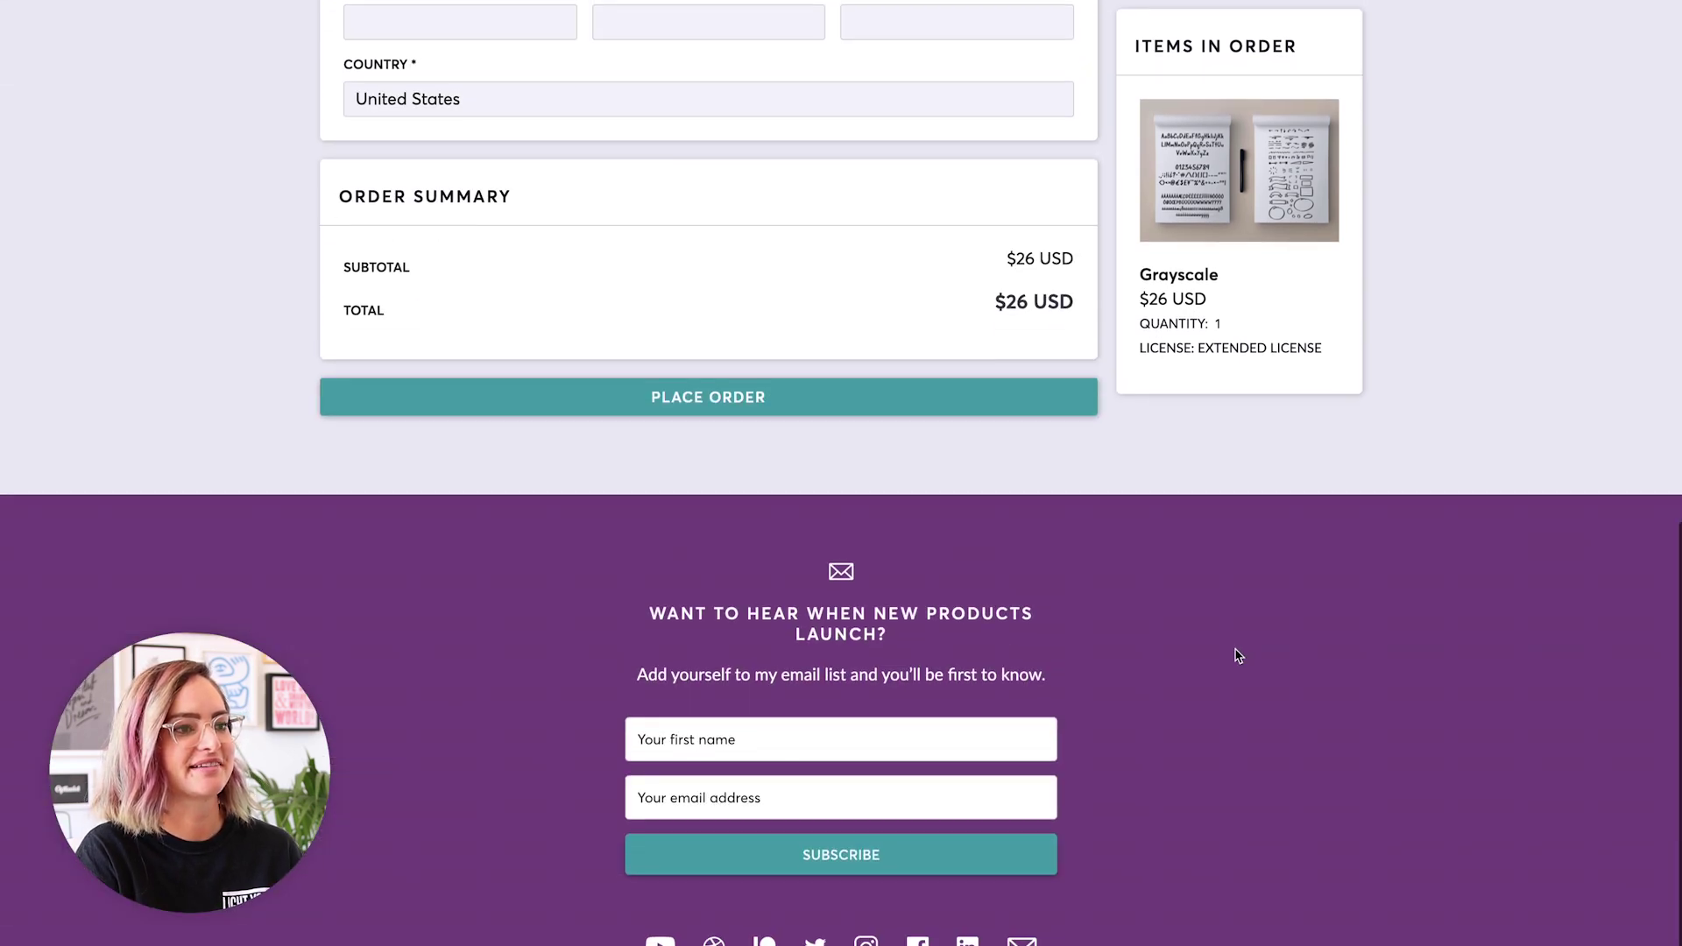
{"action": "scroll", "coordinate": [1237, 655], "scroll_direction": "up", "scroll_amount": 17}
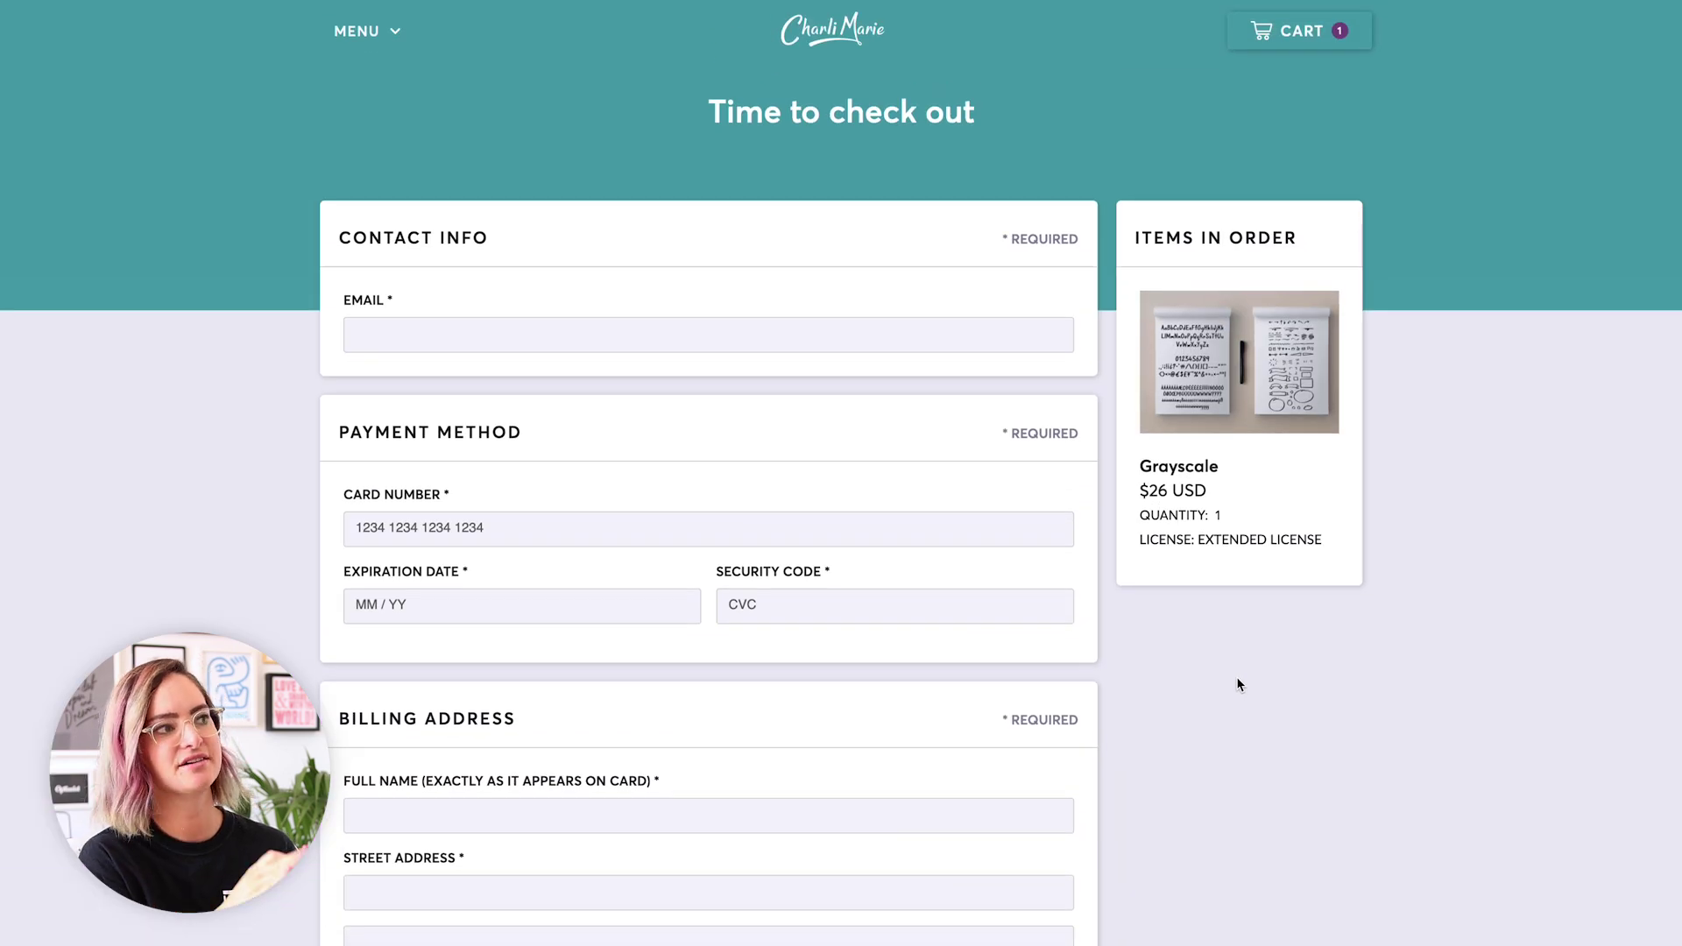
{"action": "scroll", "coordinate": [1237, 678], "scroll_direction": "down", "scroll_amount": 16}
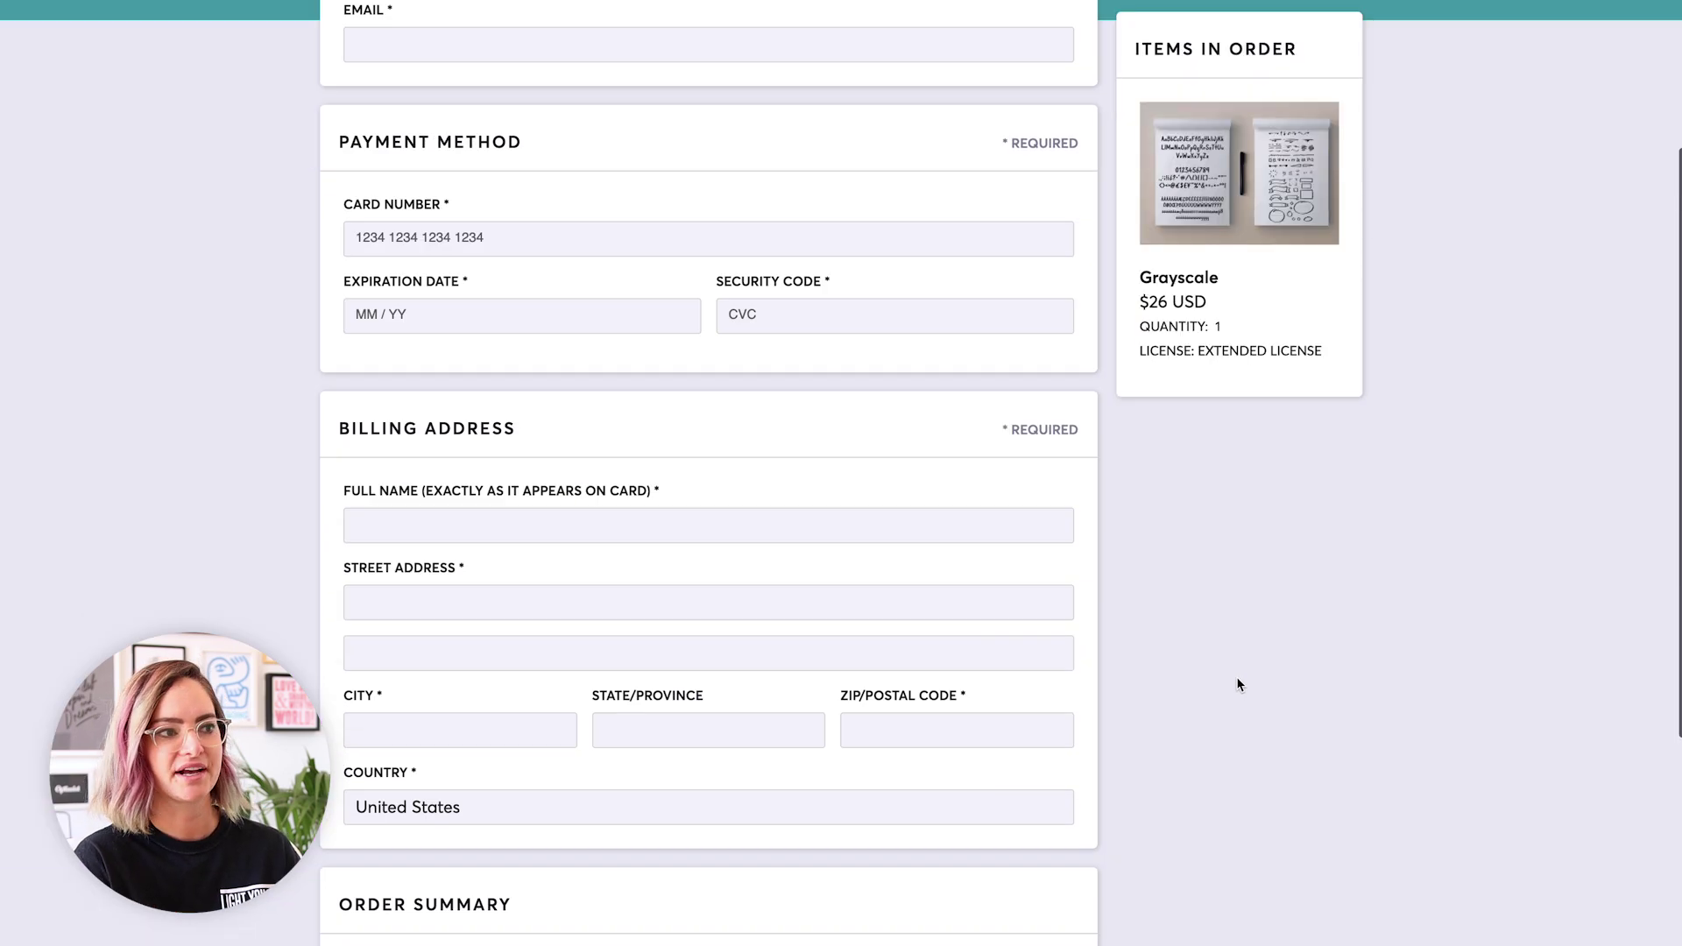
{"action": "scroll", "coordinate": [1239, 684], "scroll_direction": "up", "scroll_amount": 16}
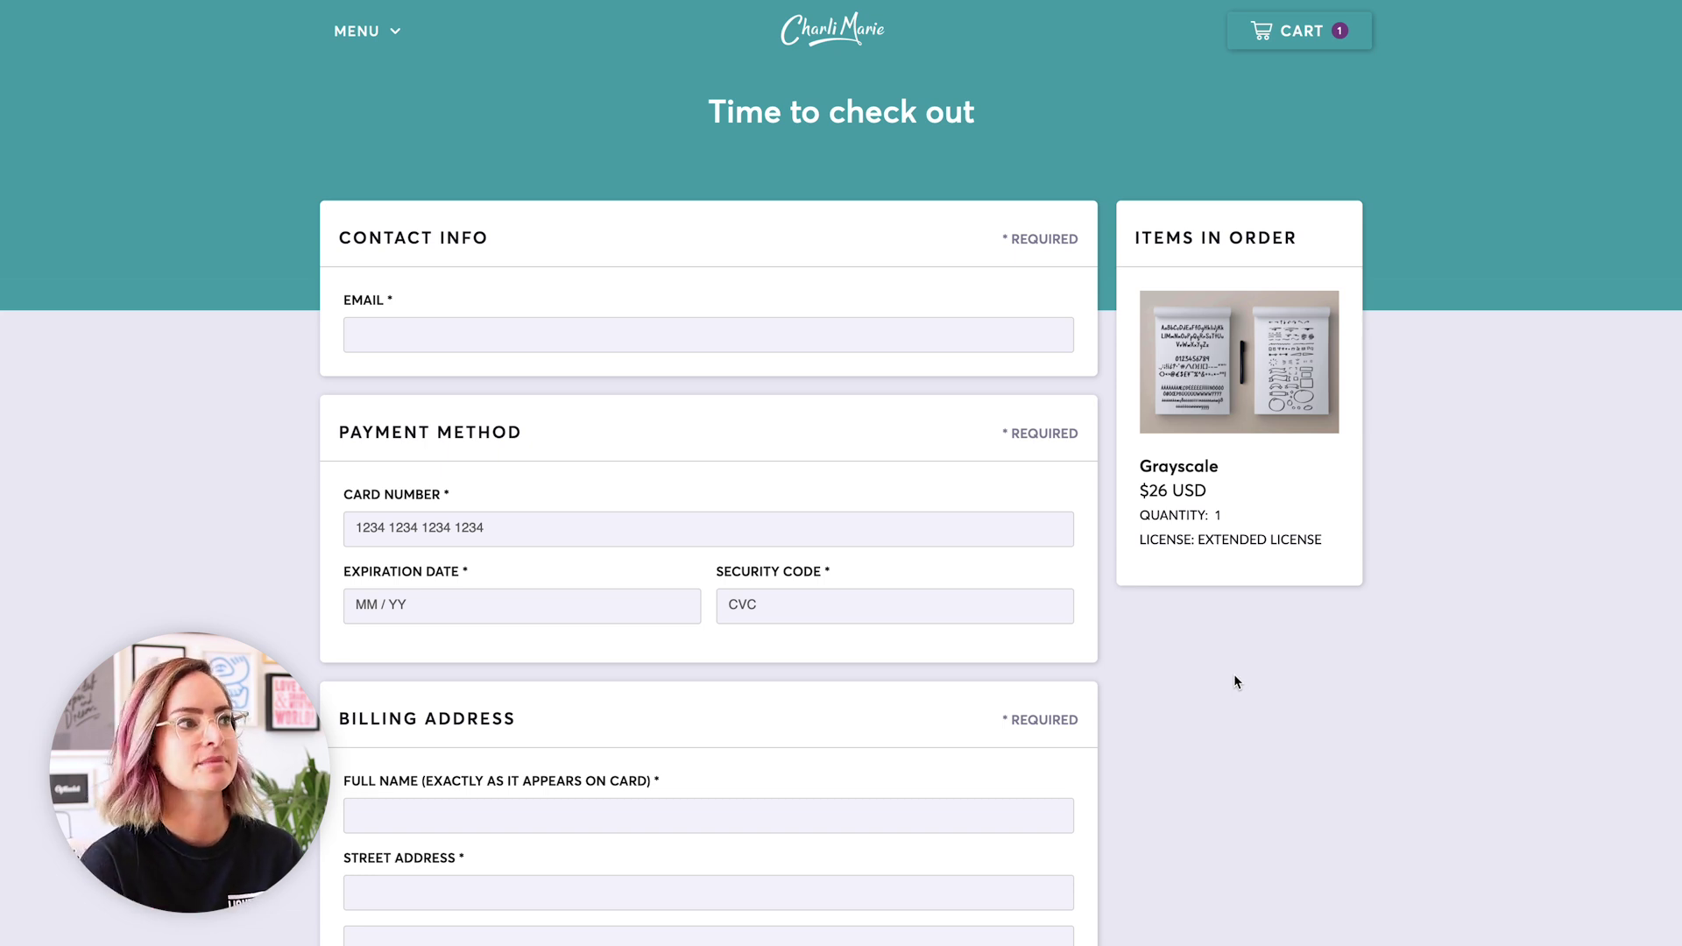
Step: Open the store's MENU dropdown and close it again
{"action": "left_click", "coordinate": [392, 31]}
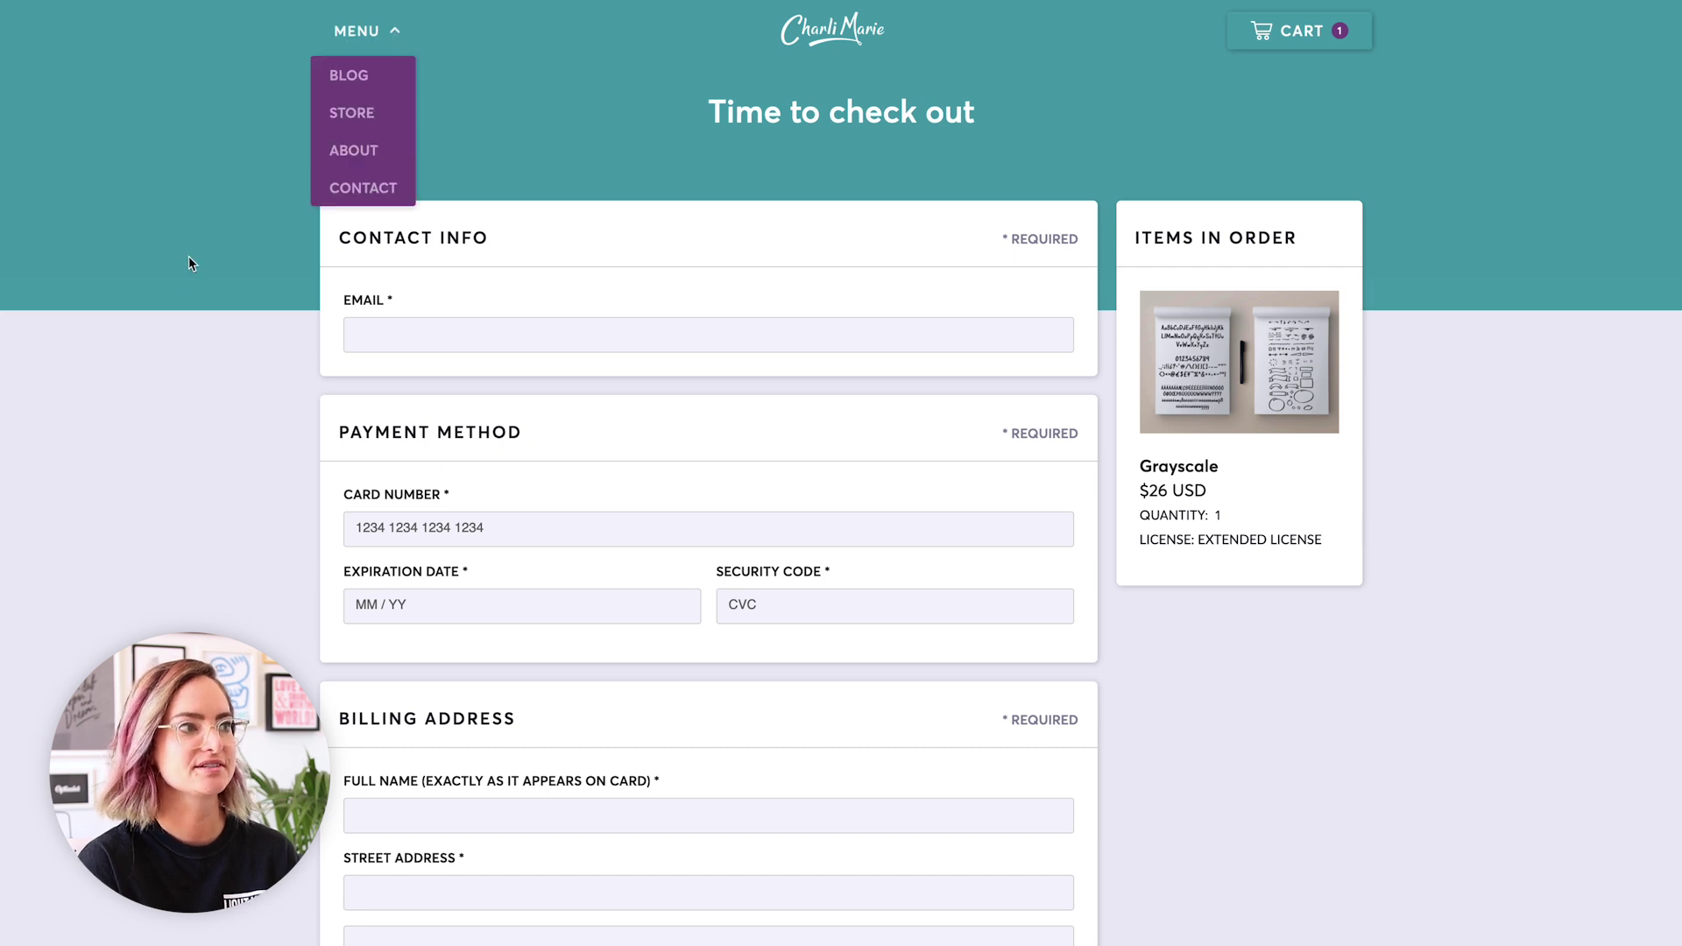
{"action": "left_click", "coordinate": [392, 32]}
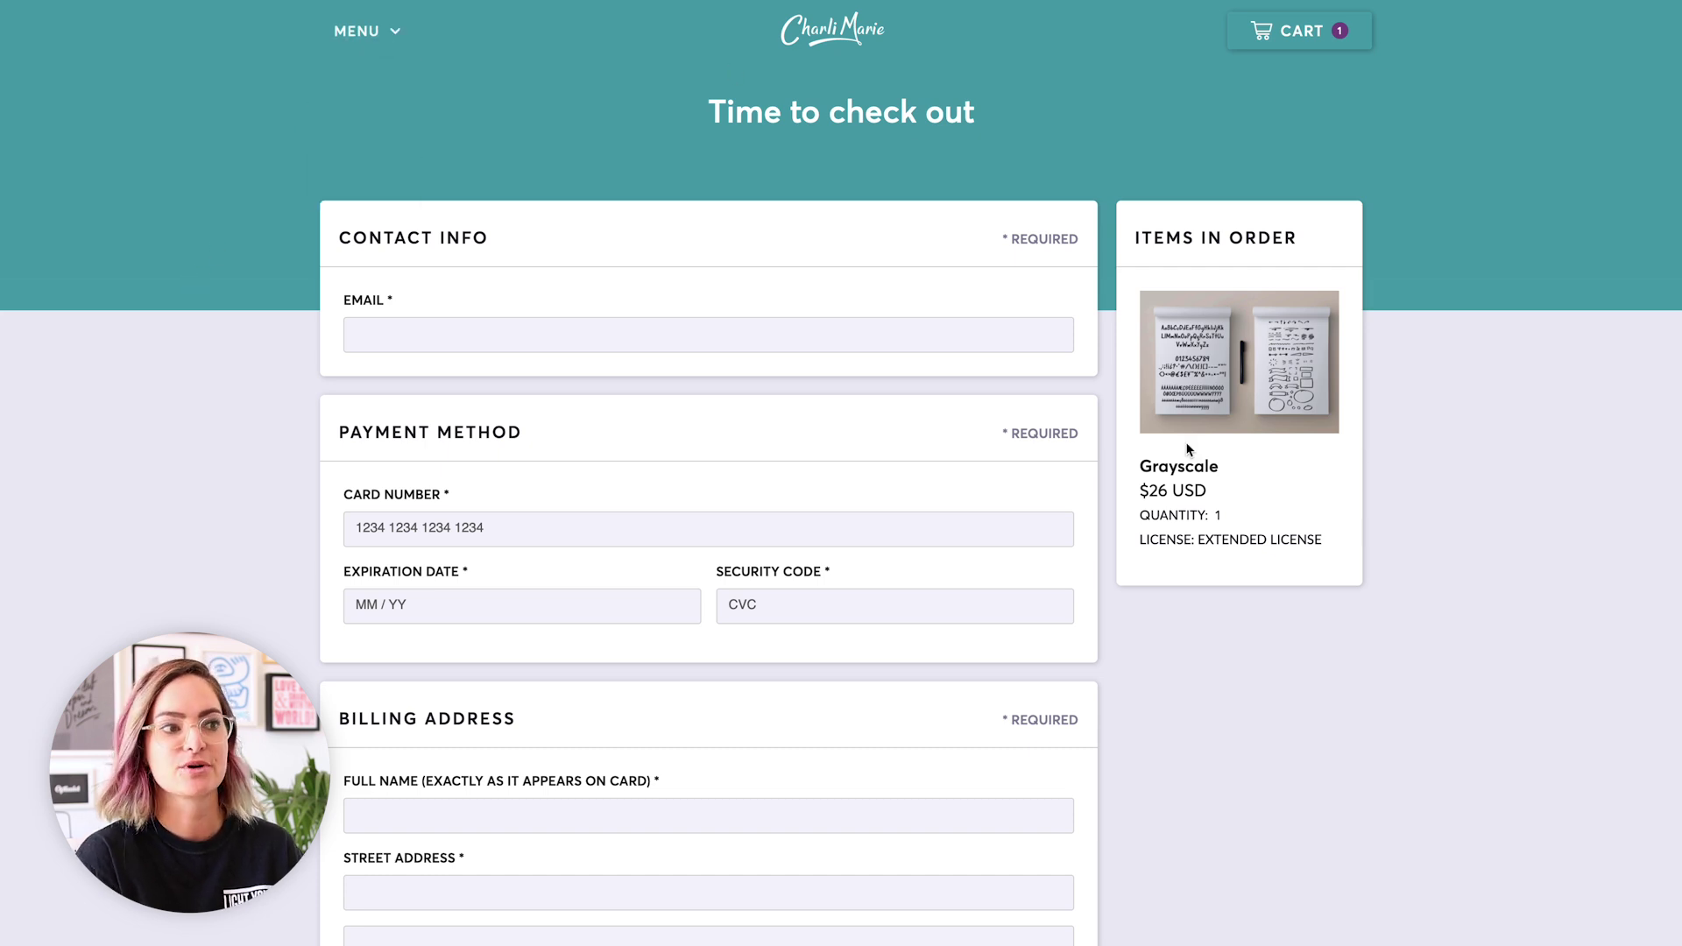
{"action": "scroll", "coordinate": [1187, 448], "scroll_direction": "down", "scroll_amount": 10}
{"action": "scroll", "coordinate": [1160, 623], "scroll_direction": "up", "scroll_amount": 10}
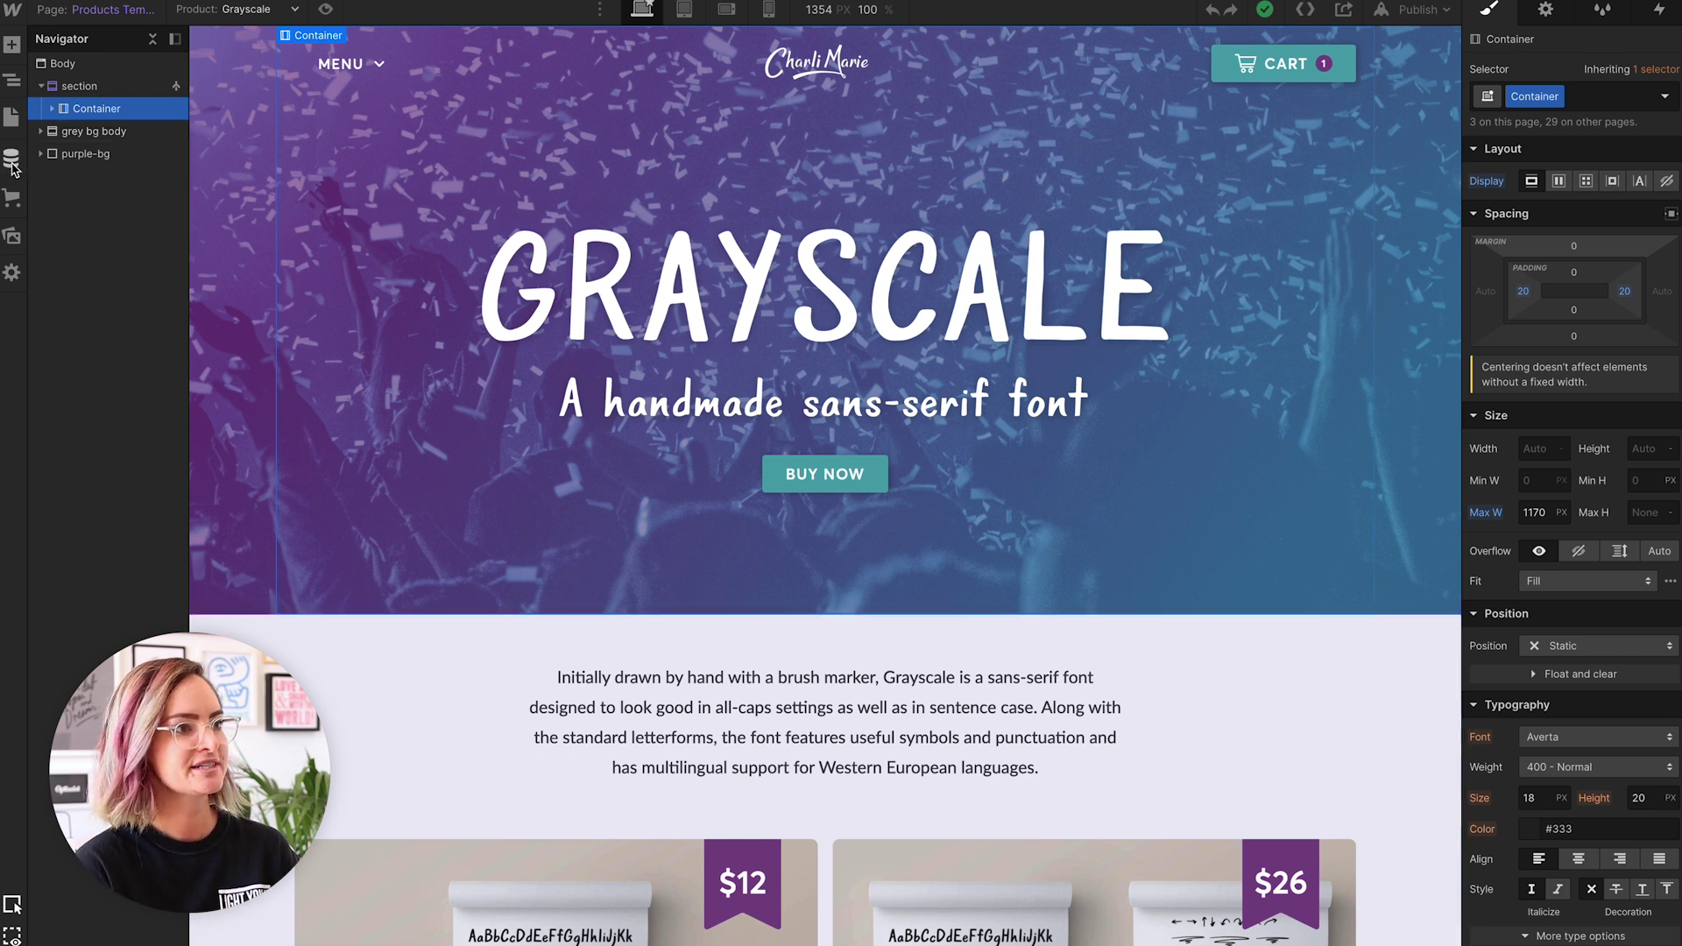
{"action": "scroll", "coordinate": [207, 421], "scroll_direction": "down", "scroll_amount": 8}
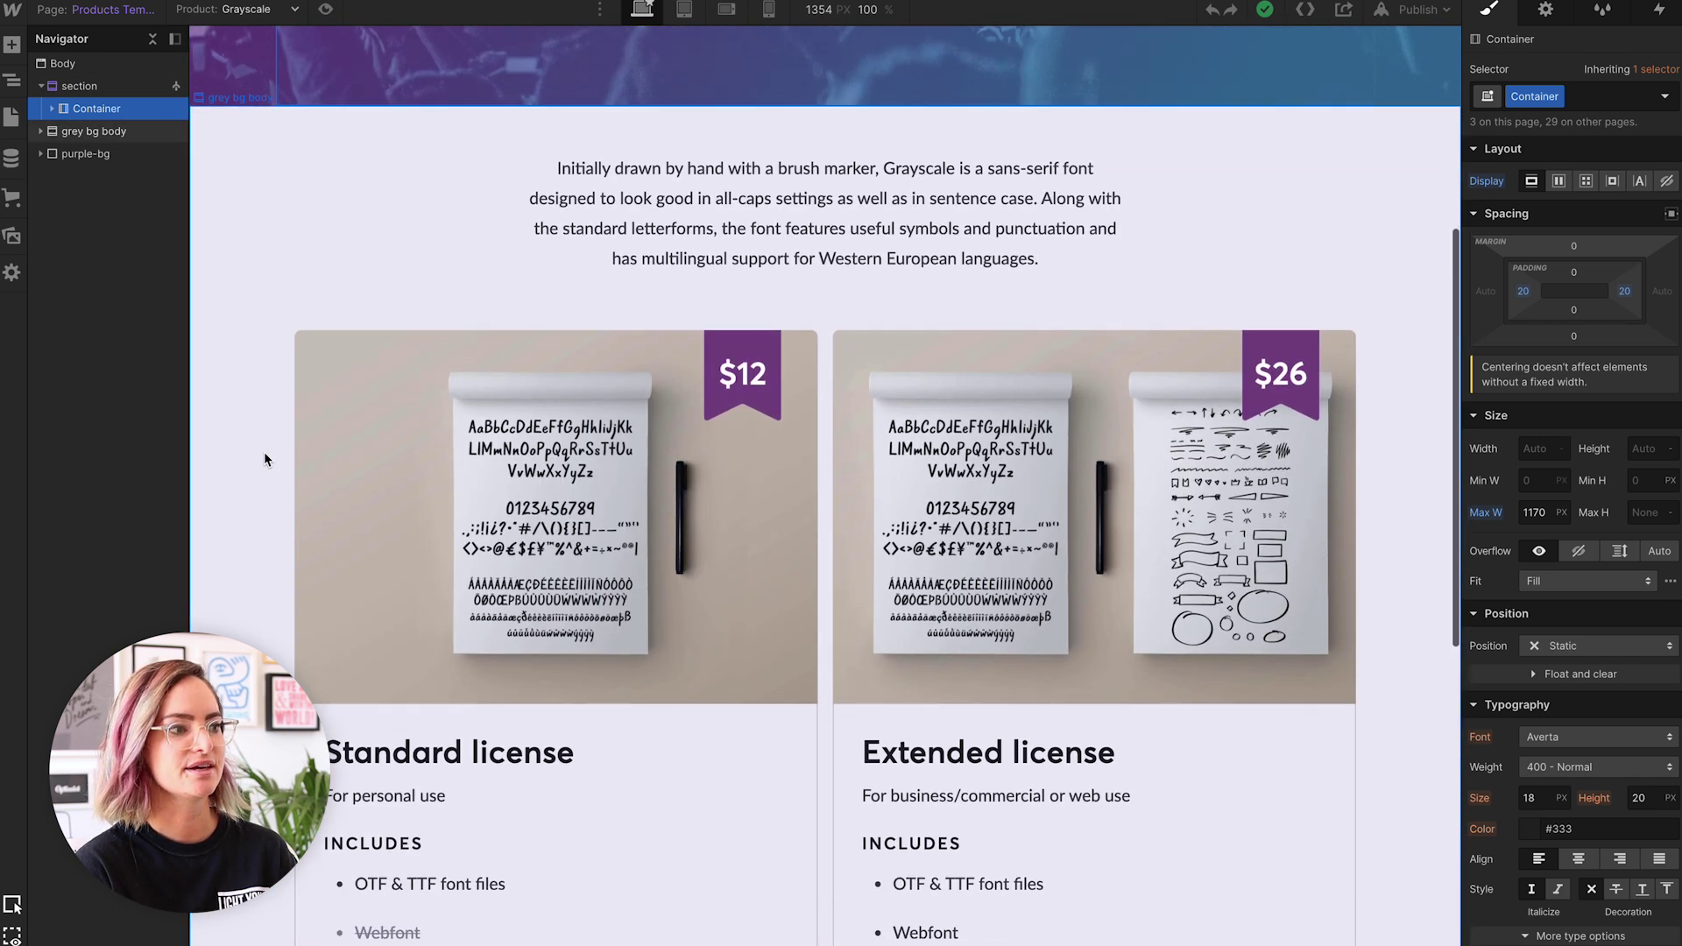
{"action": "scroll", "coordinate": [265, 460], "scroll_direction": "down", "scroll_amount": 10}
{"action": "scroll", "coordinate": [265, 460], "scroll_direction": "up", "scroll_amount": 18}
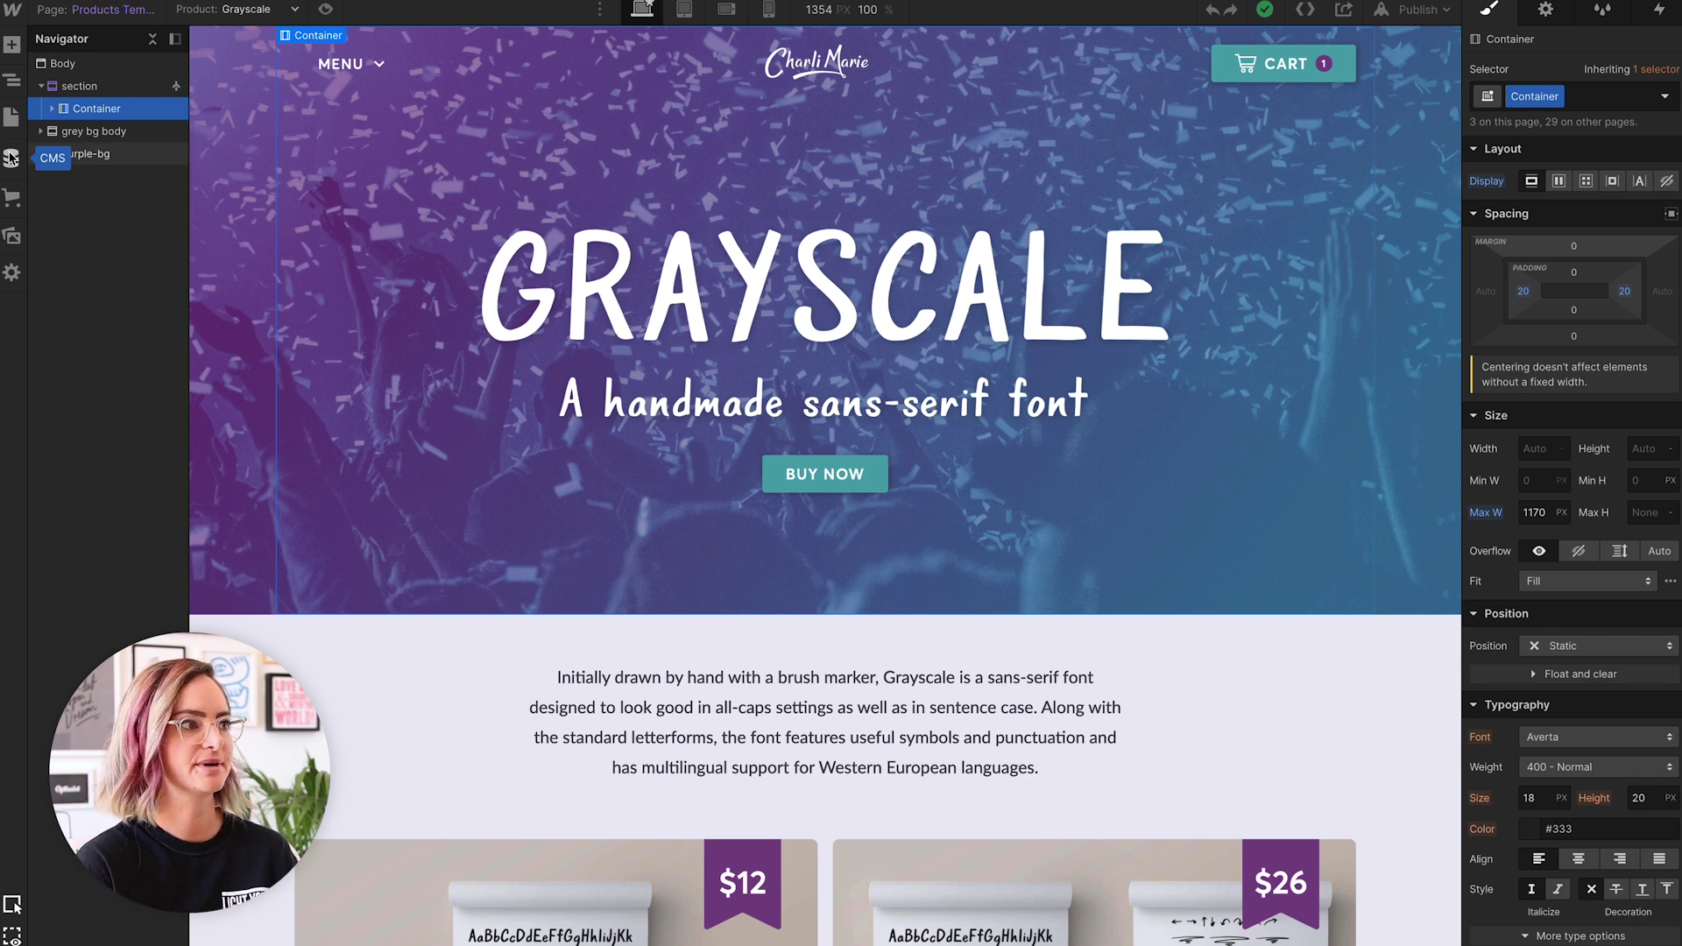
Step: Open the Ecommerce Products manager and its product collection field settings
{"action": "left_click", "coordinate": [11, 158]}
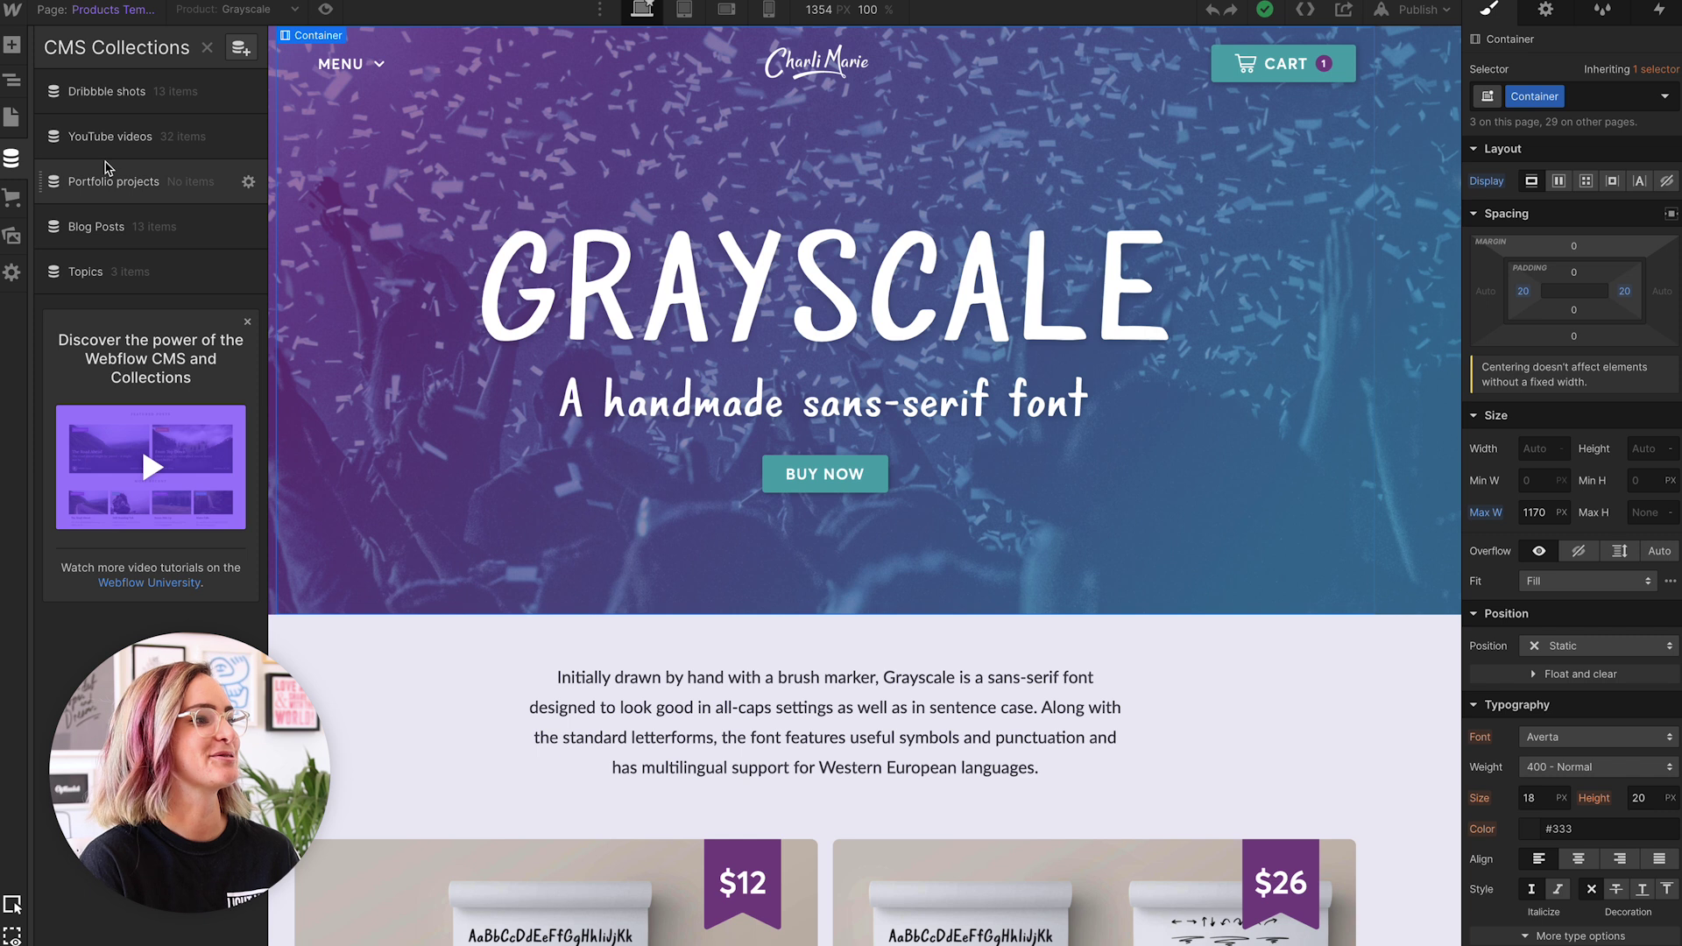
{"action": "left_click", "coordinate": [12, 198]}
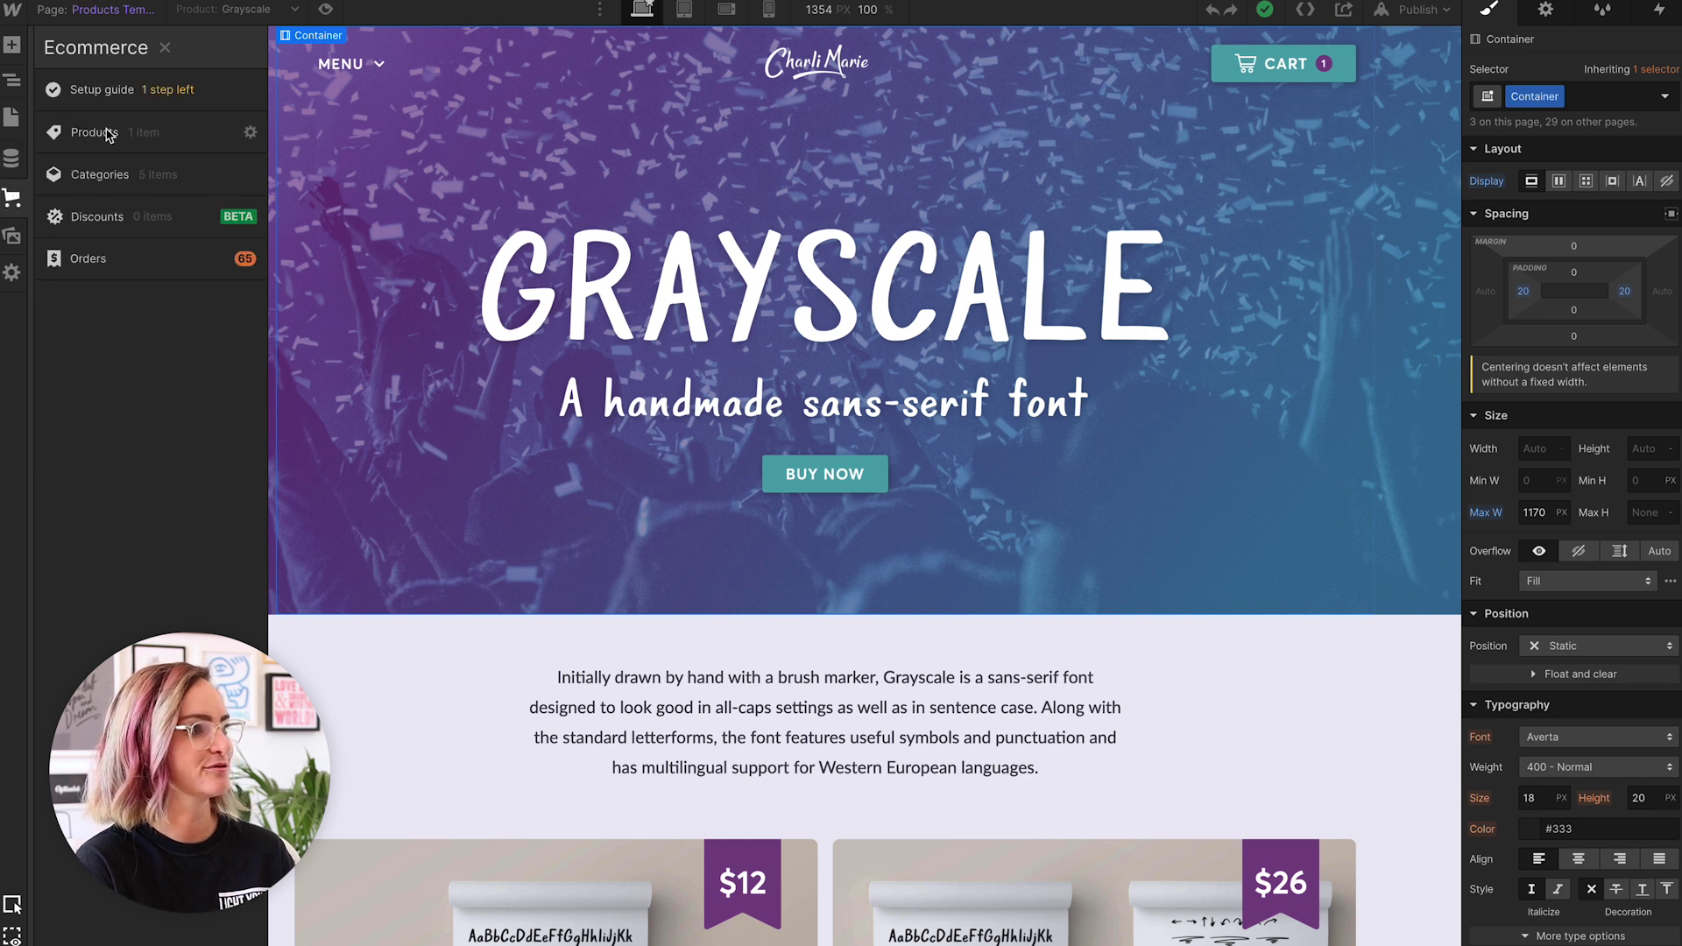
{"action": "left_click", "coordinate": [219, 132]}
{"action": "left_click", "coordinate": [251, 133]}
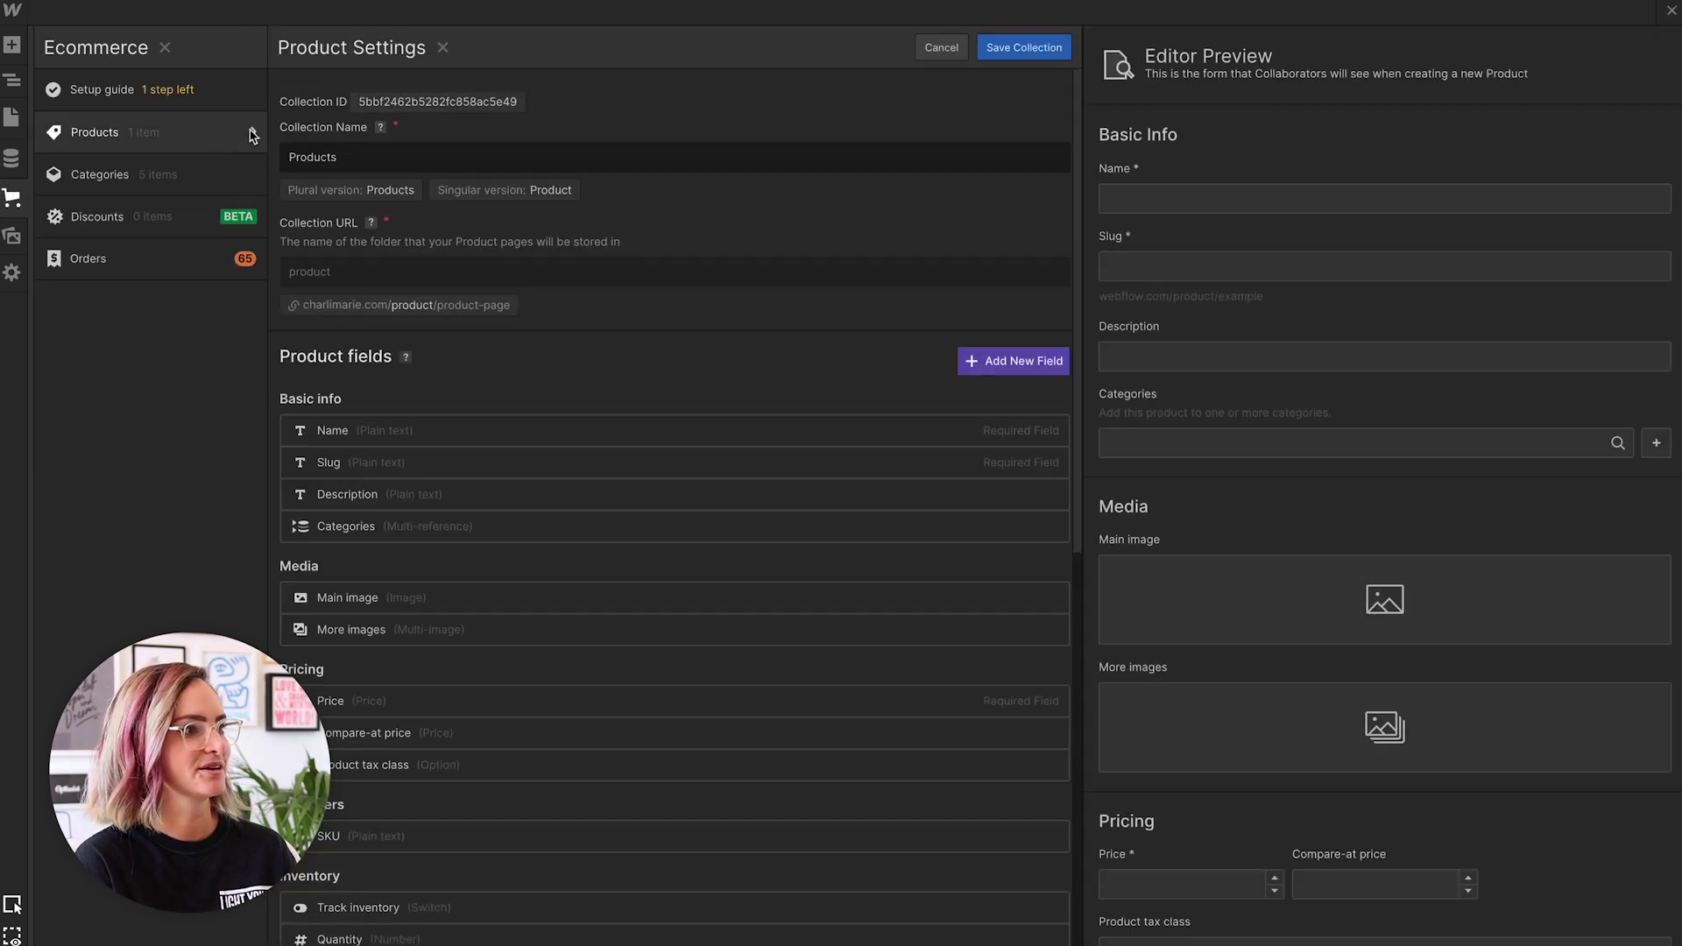
Step: Scroll through the Product Settings fields for pricing, description and images
{"action": "scroll", "coordinate": [517, 342], "scroll_direction": "down", "scroll_amount": 1}
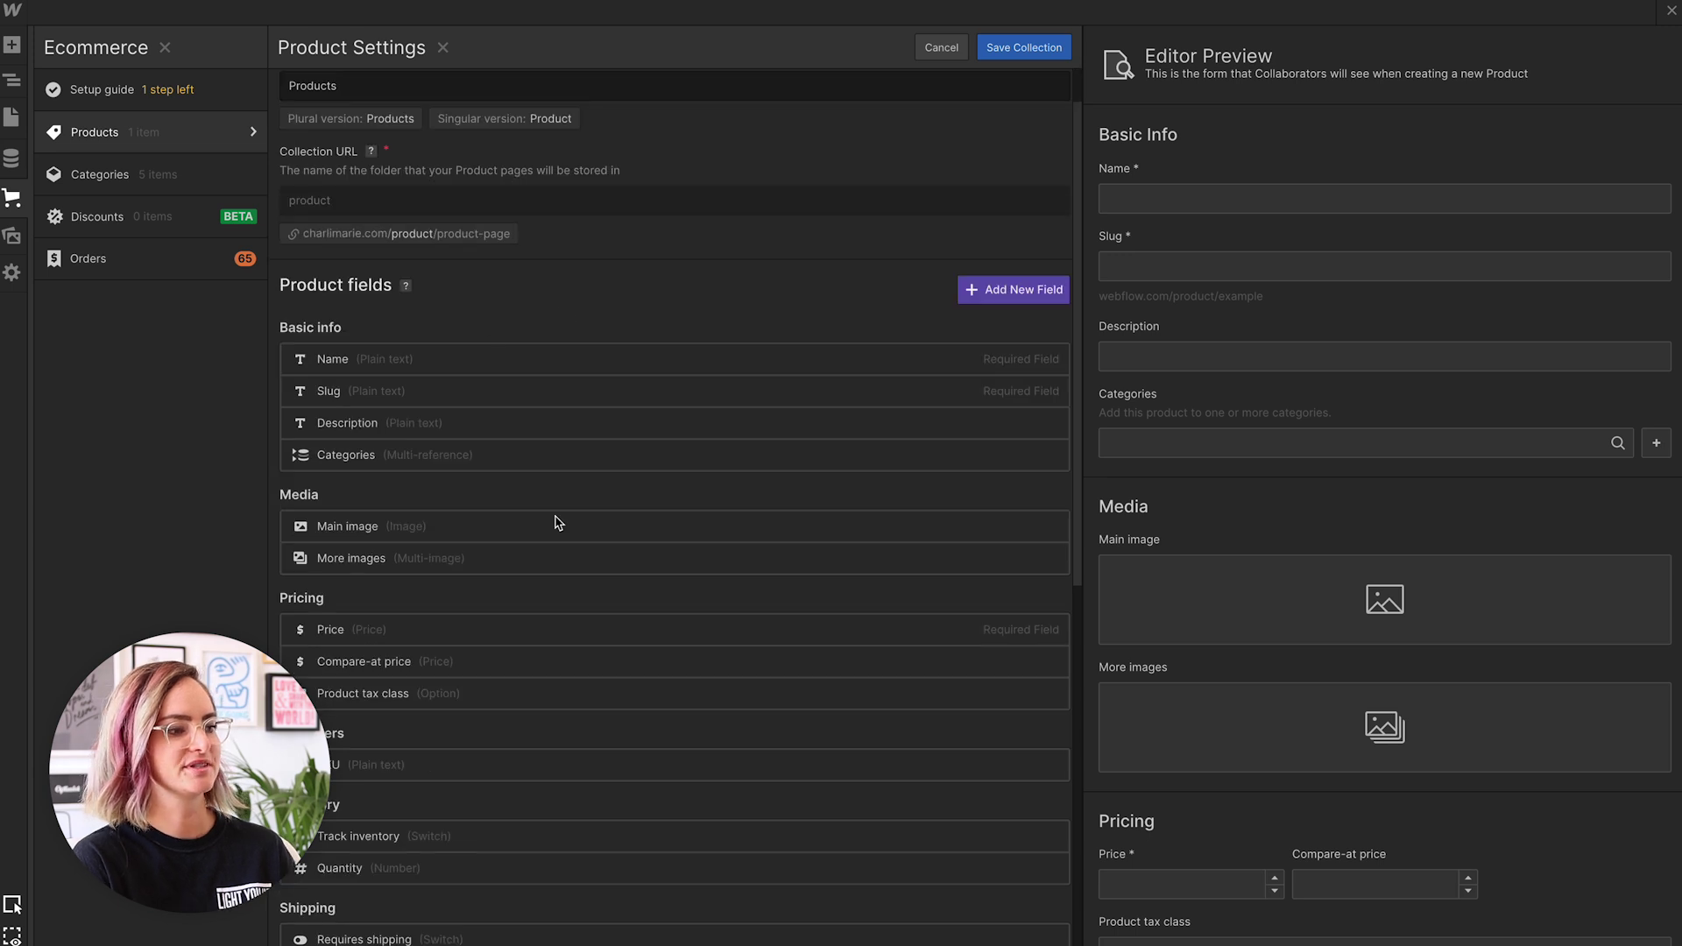
{"action": "scroll", "coordinate": [556, 518], "scroll_direction": "down", "scroll_amount": 7}
{"action": "scroll", "coordinate": [556, 523], "scroll_direction": "up", "scroll_amount": 3}
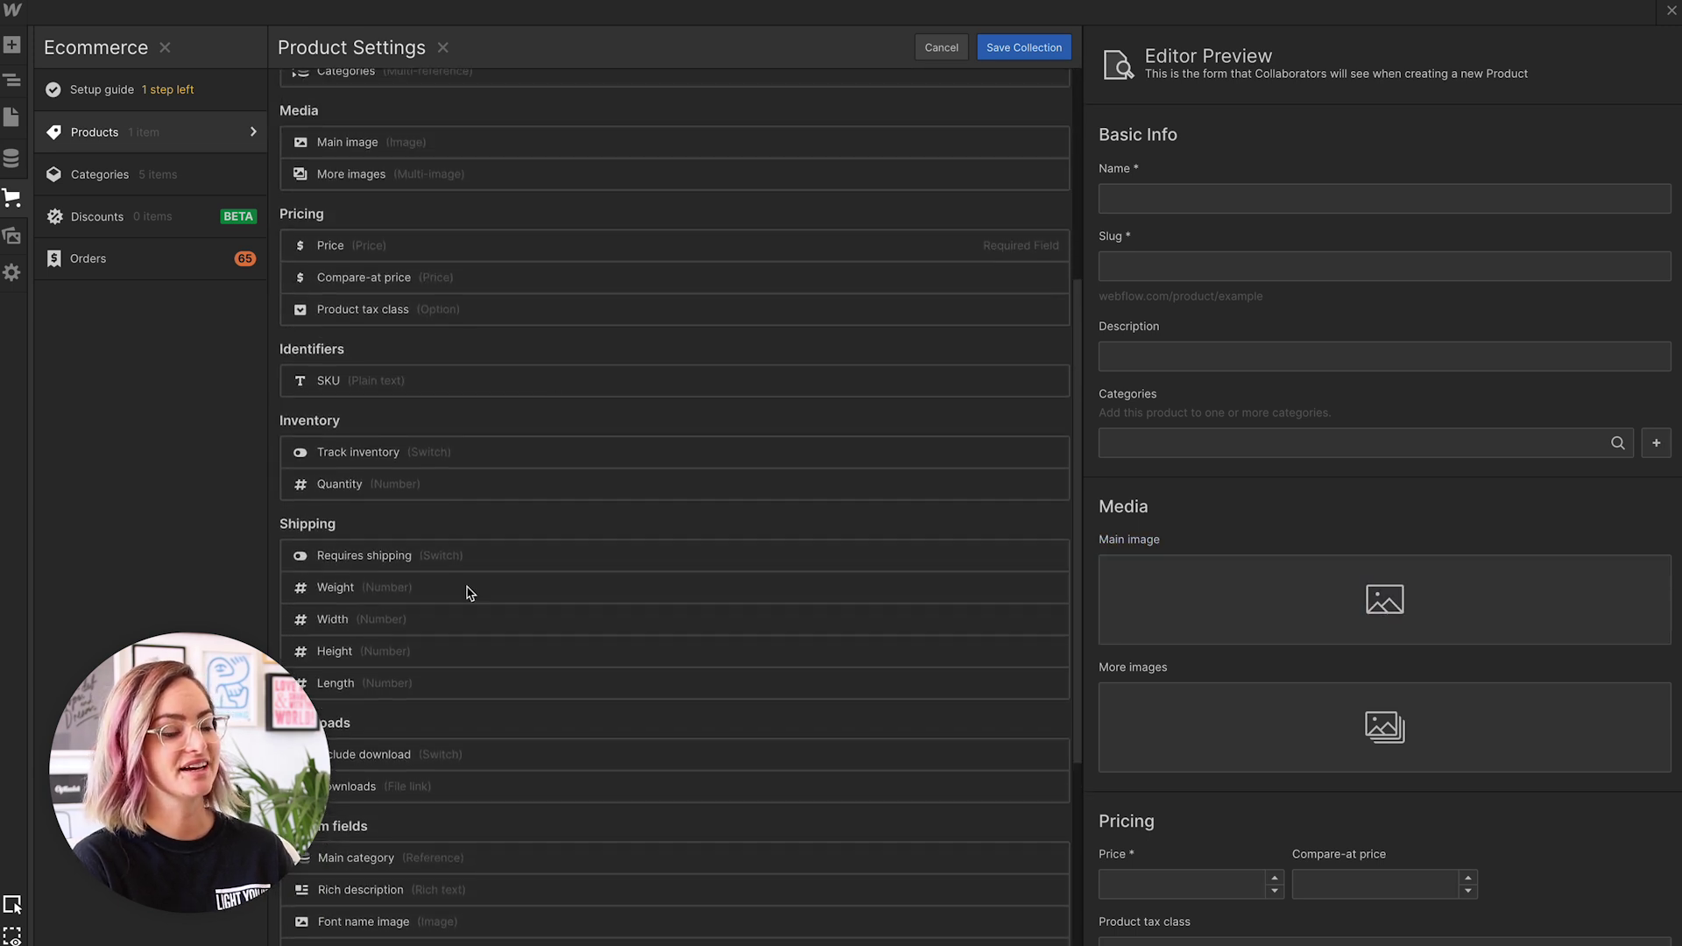
{"action": "scroll", "coordinate": [465, 590], "scroll_direction": "up", "scroll_amount": 2}
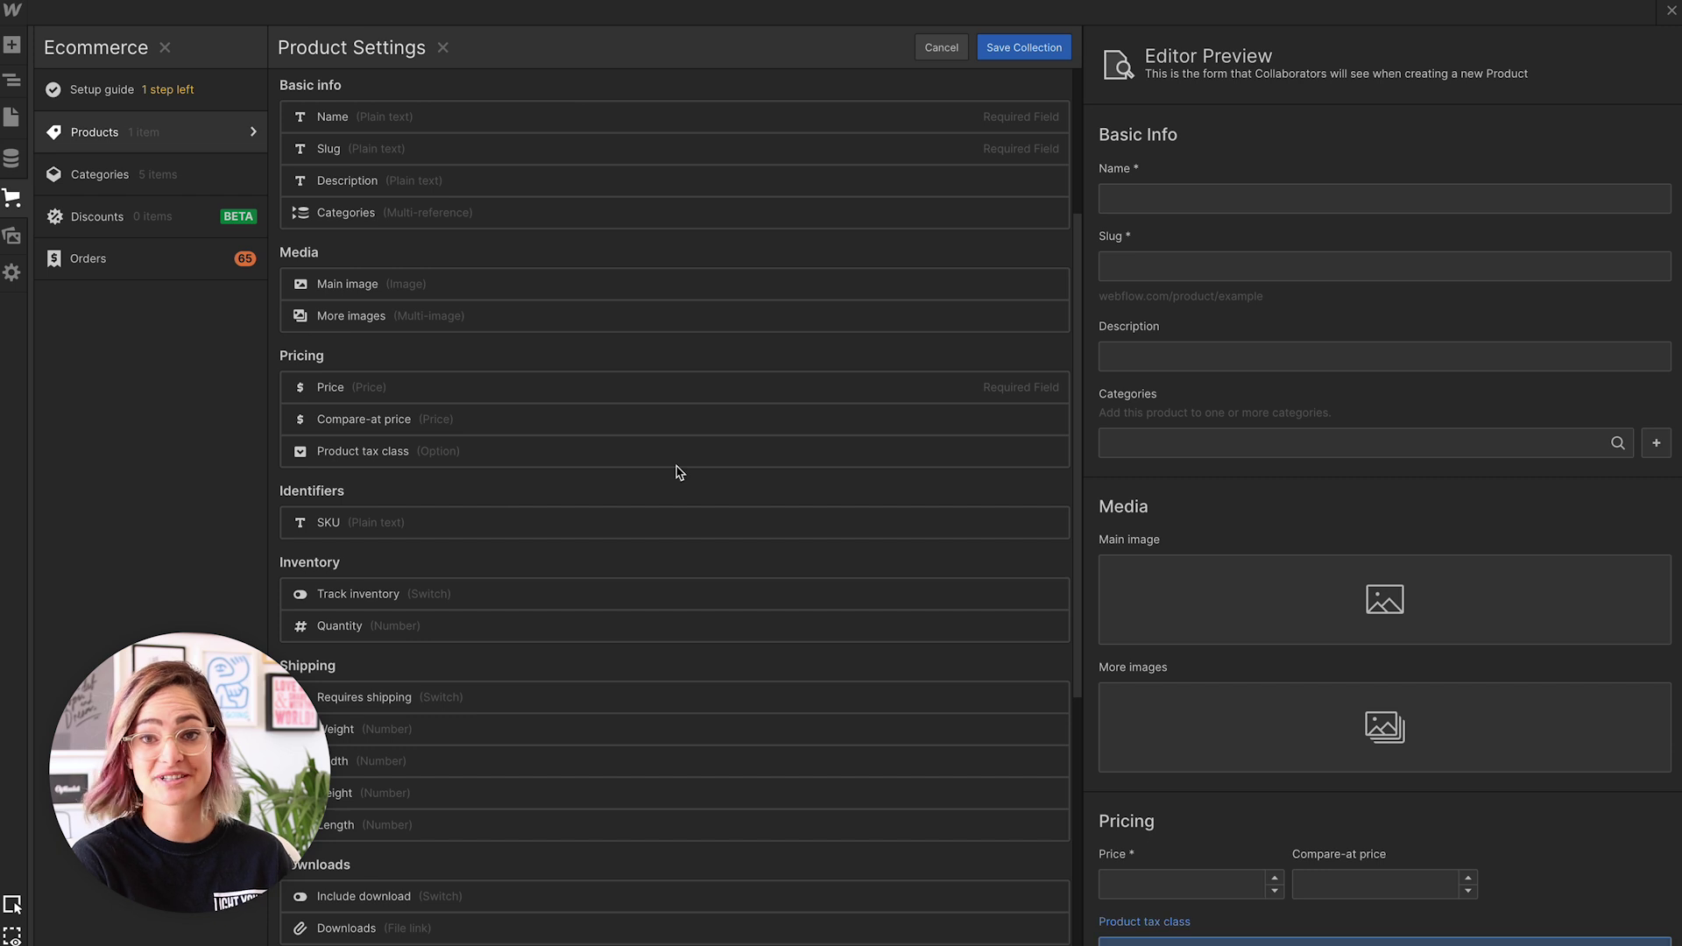
{"action": "scroll", "coordinate": [680, 605], "scroll_direction": "down", "scroll_amount": 7}
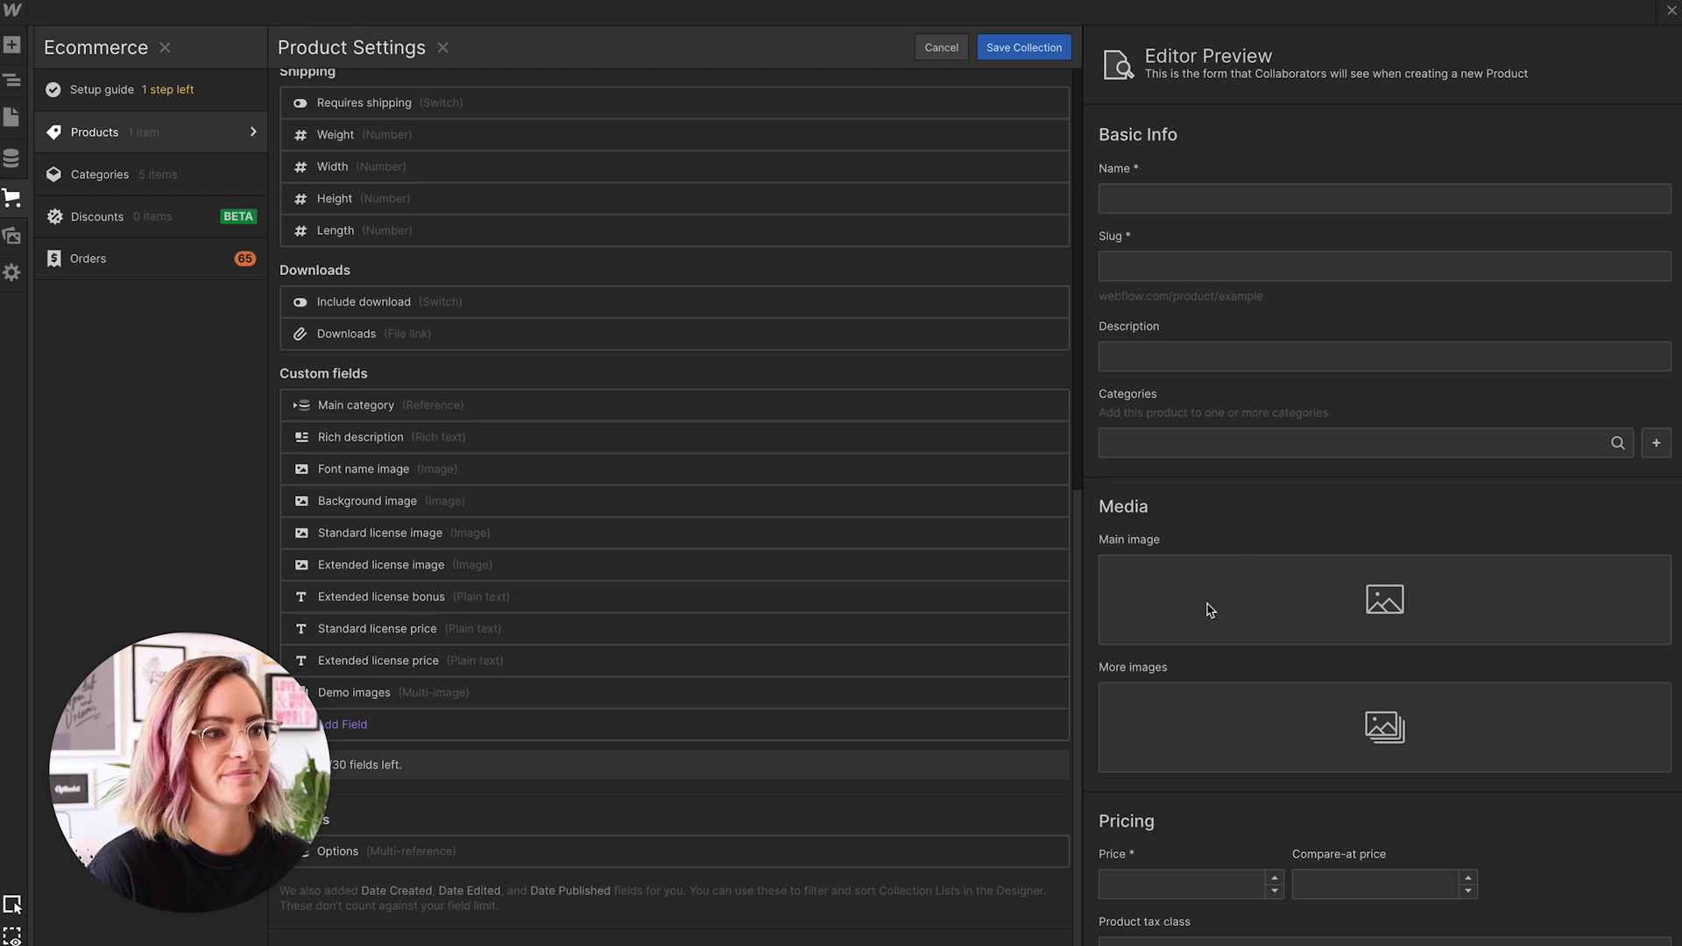
{"action": "scroll", "coordinate": [1209, 609], "scroll_direction": "down", "scroll_amount": 10}
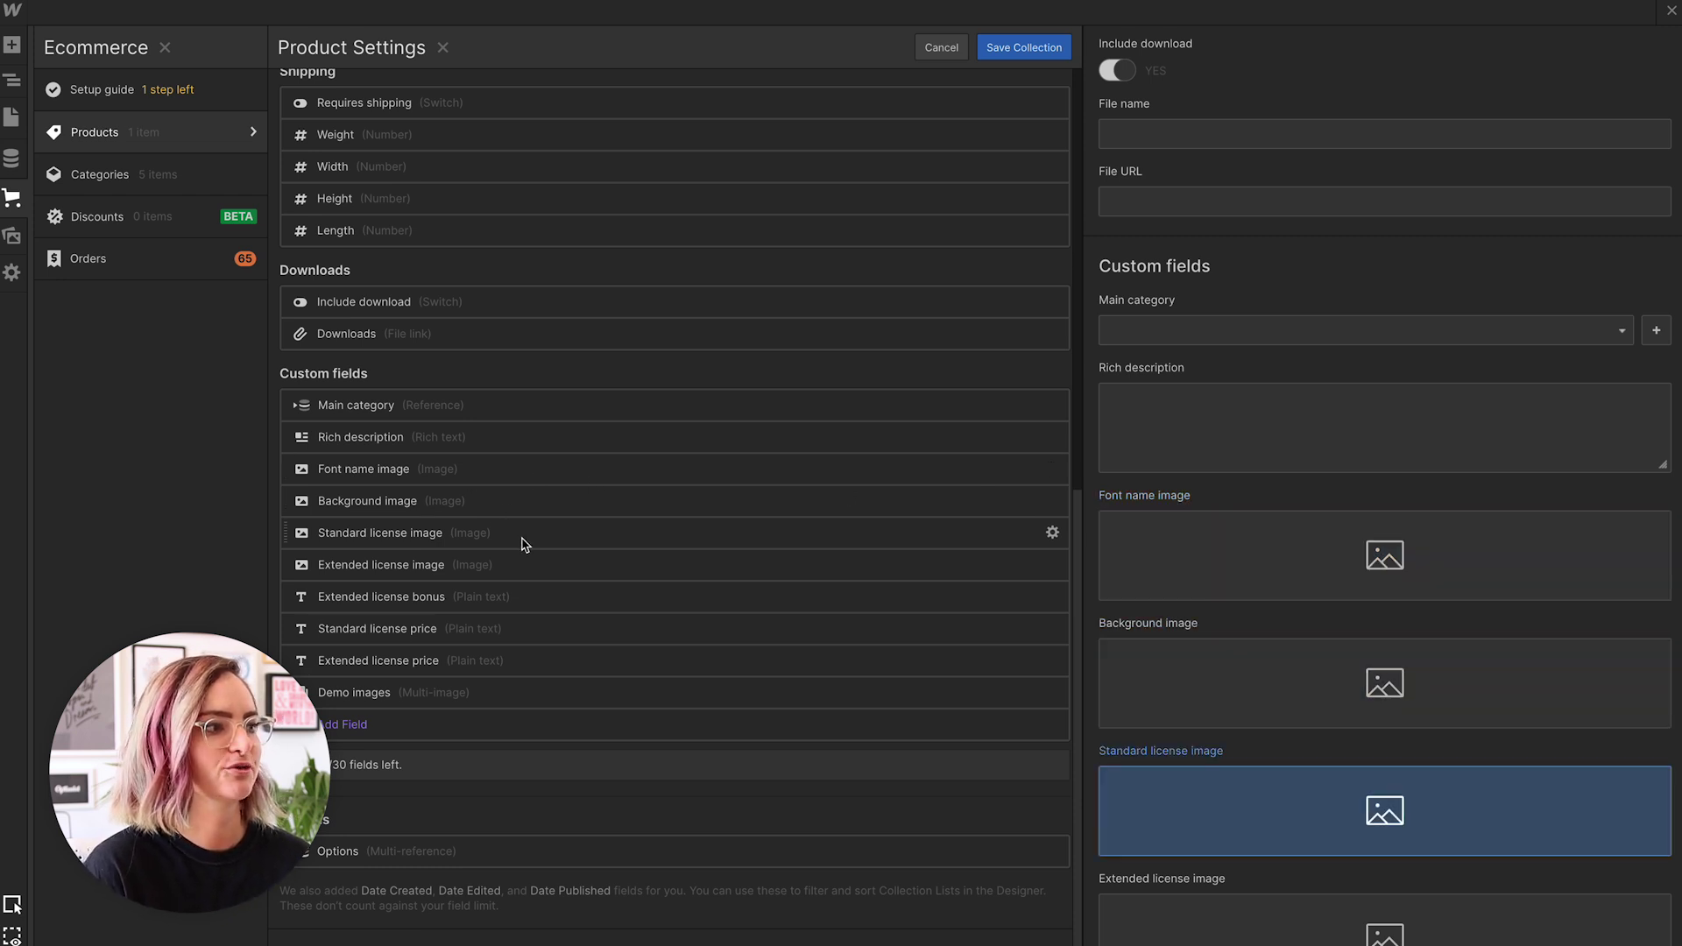
{"action": "scroll", "coordinate": [517, 534], "scroll_direction": "down", "scroll_amount": 1}
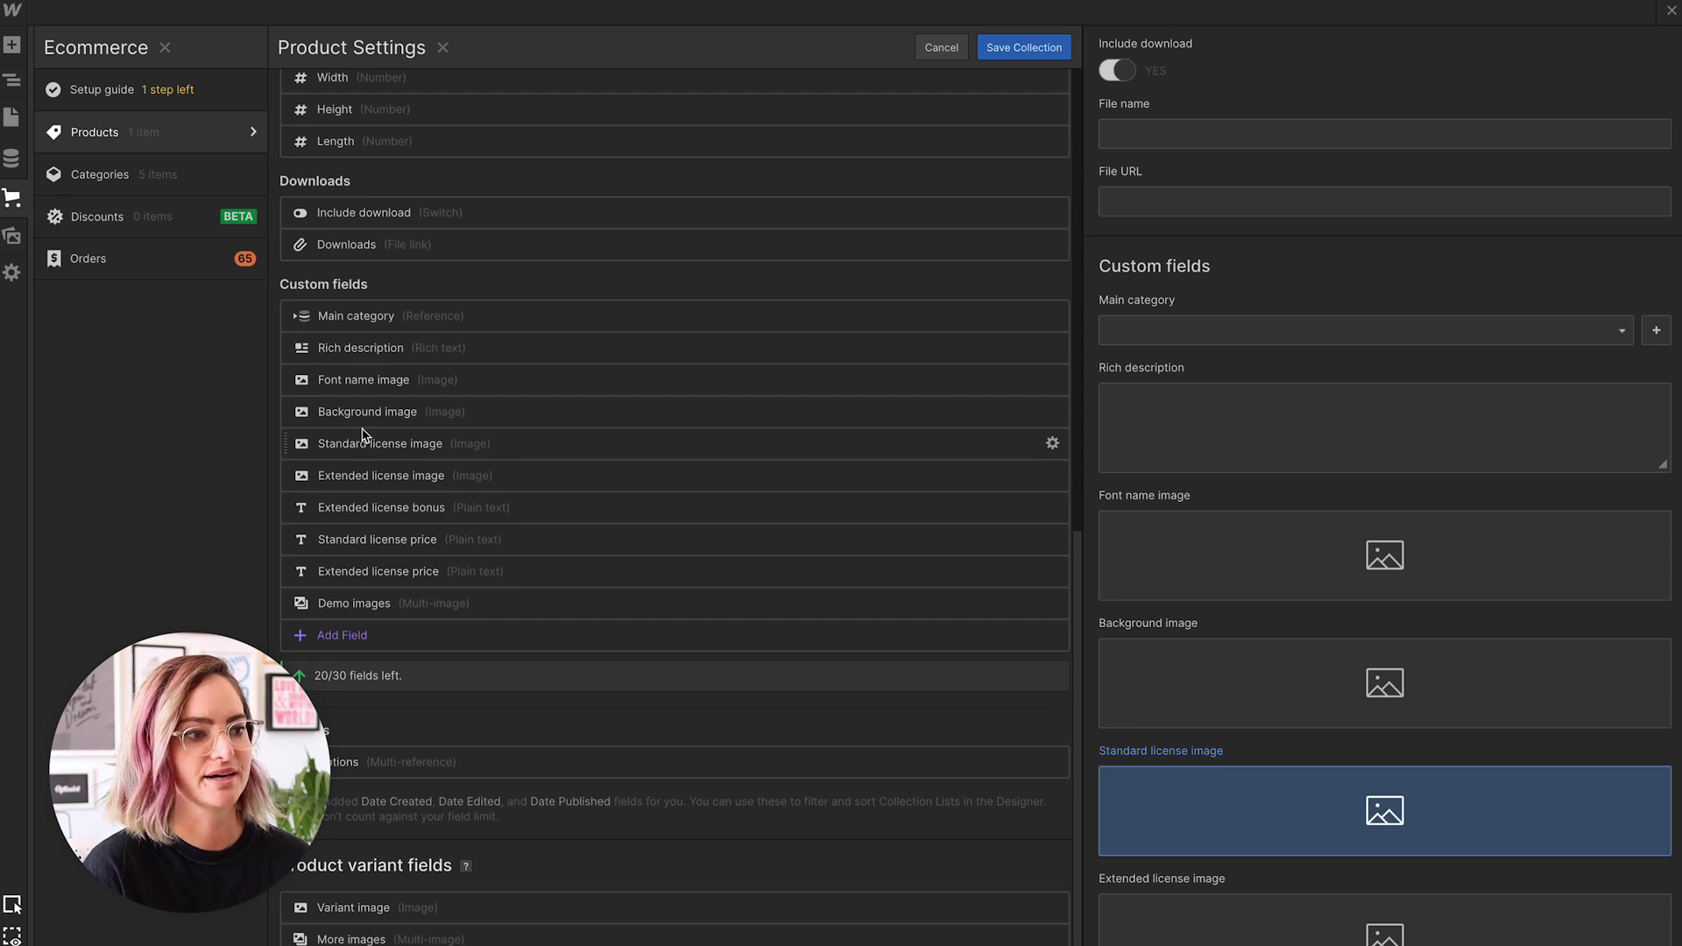
{"action": "scroll", "coordinate": [1246, 747], "scroll_direction": "down", "scroll_amount": 3}
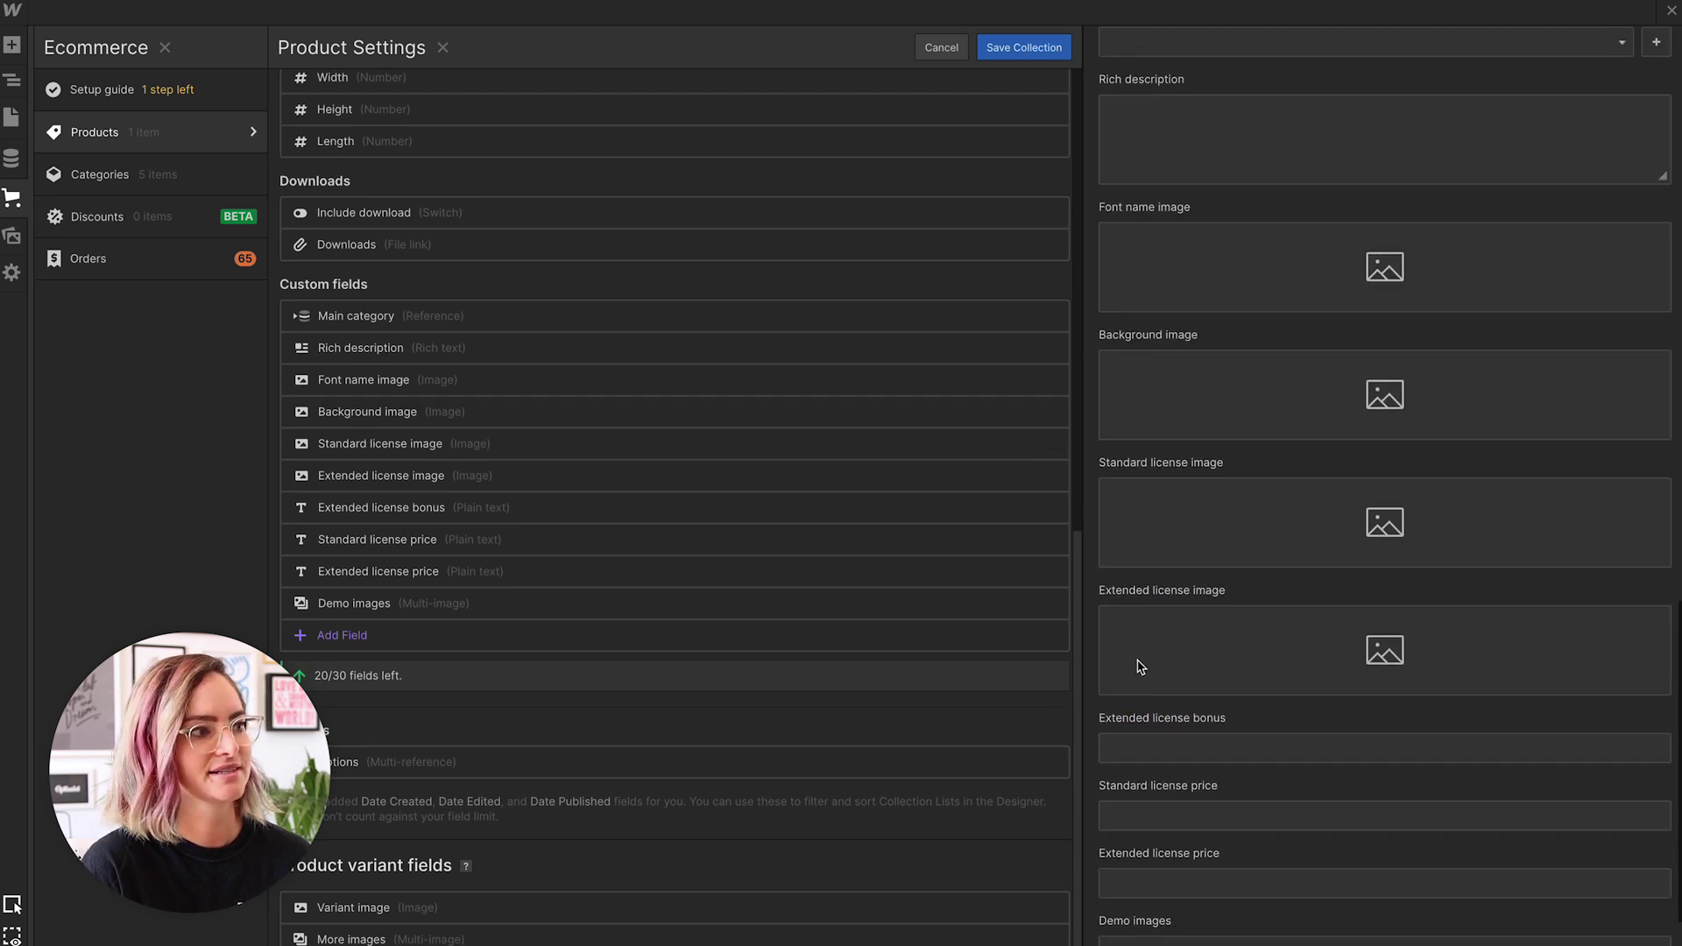
{"action": "scroll", "coordinate": [1157, 561], "scroll_direction": "down", "scroll_amount": 2}
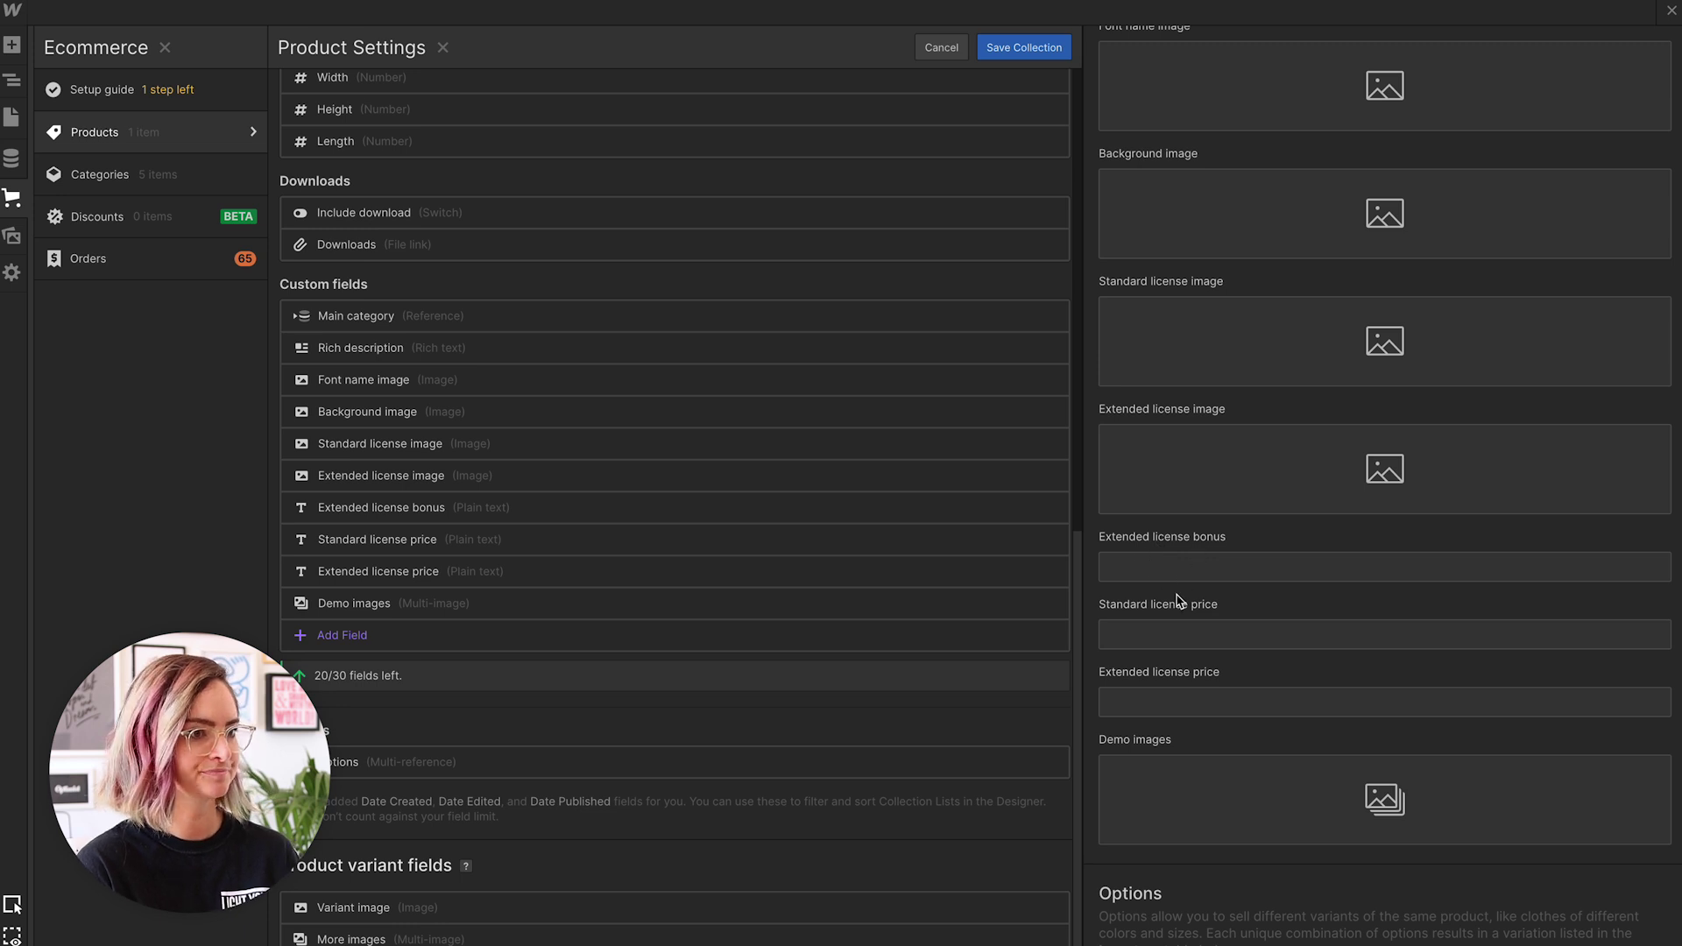
{"action": "scroll", "coordinate": [1178, 602], "scroll_direction": "down", "scroll_amount": 2}
{"action": "scroll", "coordinate": [1178, 591], "scroll_direction": "down", "scroll_amount": 2}
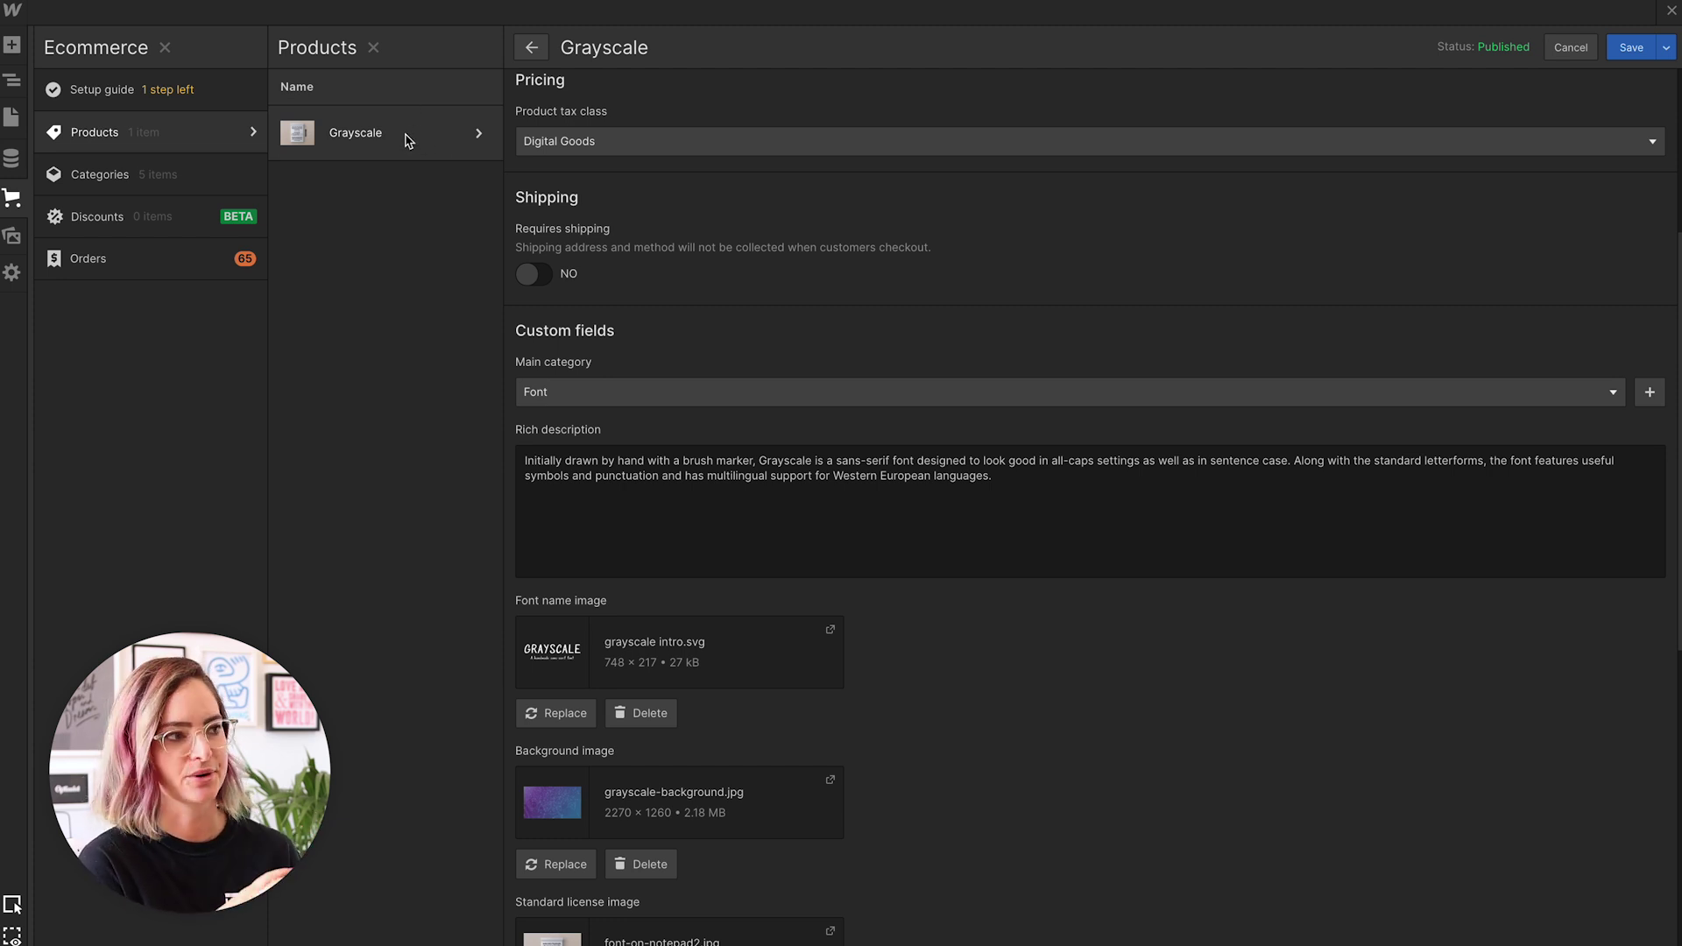
Step: Scroll to Variants and open the Standard license variant, priced $12.00 with download enabled
{"action": "scroll", "coordinate": [1277, 856], "scroll_direction": "down", "scroll_amount": 10}
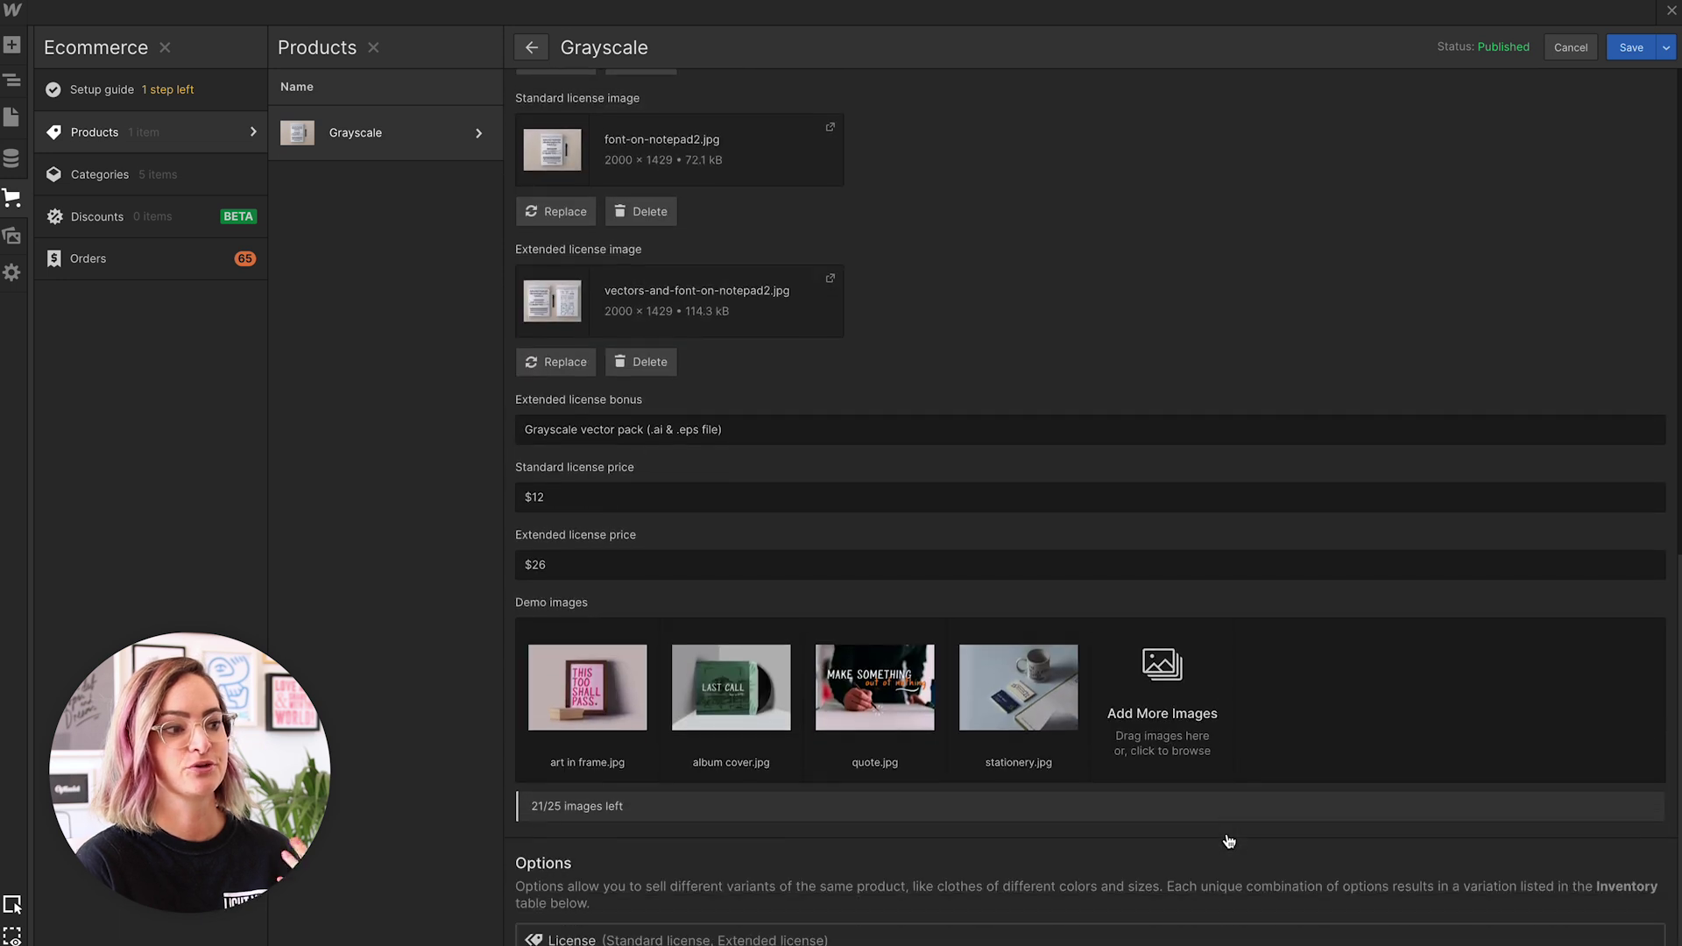
{"action": "scroll", "coordinate": [1230, 841], "scroll_direction": "down", "scroll_amount": 1}
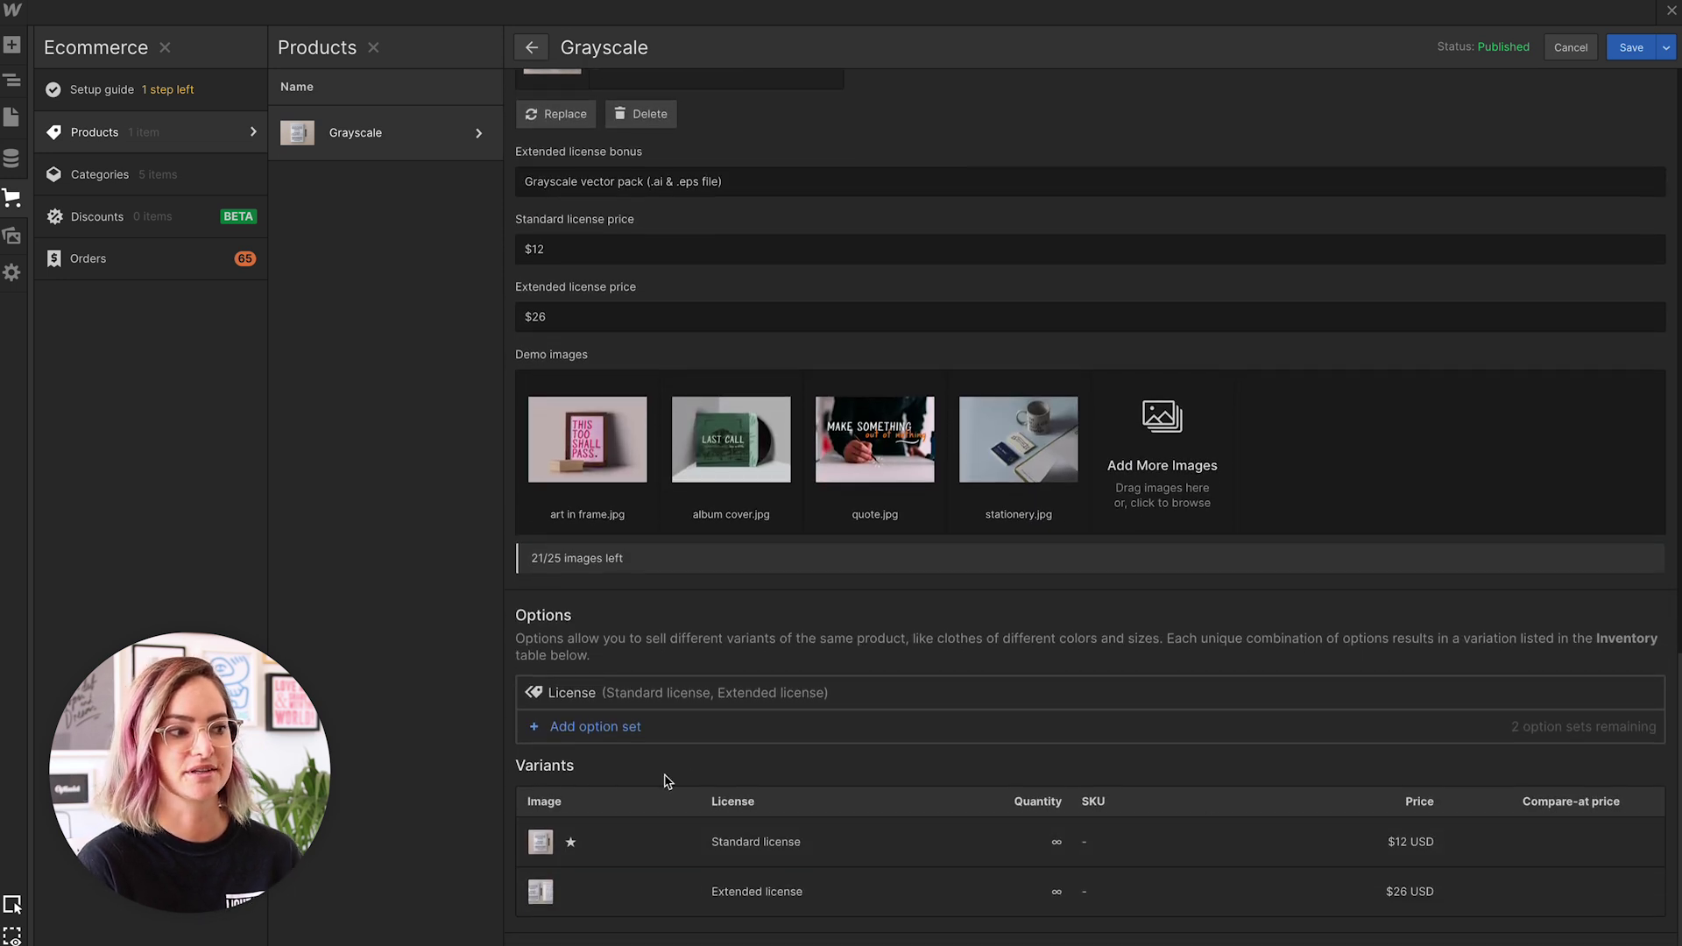
{"action": "scroll", "coordinate": [658, 779], "scroll_direction": "down", "scroll_amount": 1}
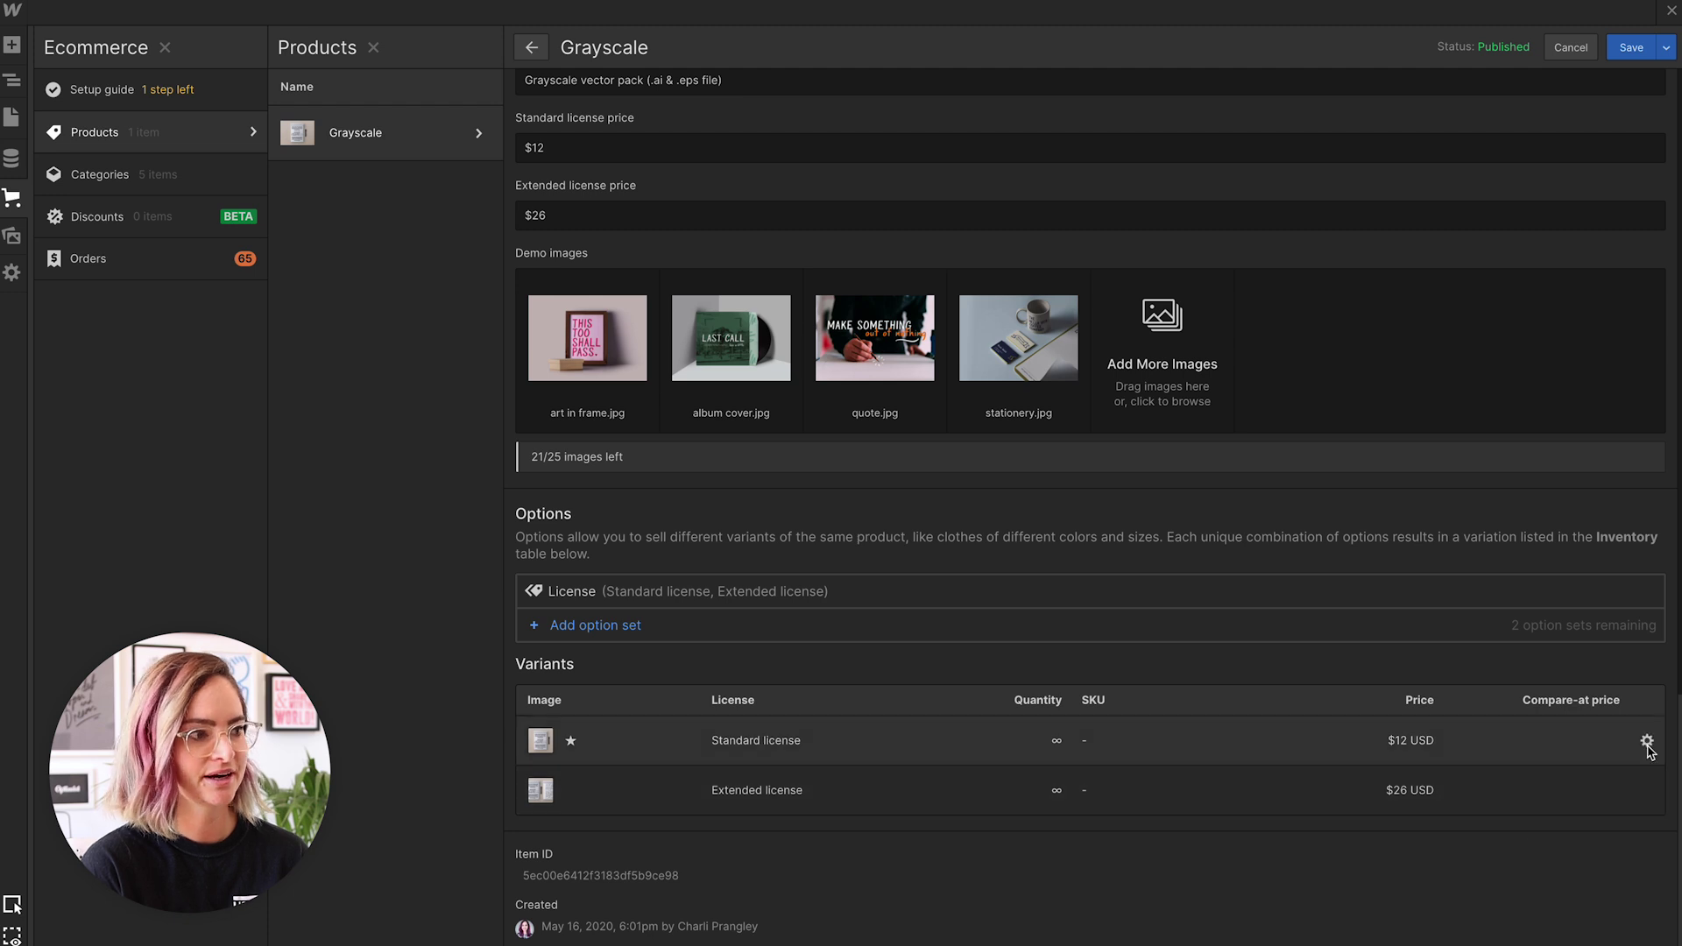
{"action": "left_click", "coordinate": [1652, 747]}
{"action": "scroll", "coordinate": [1196, 834], "scroll_direction": "down", "scroll_amount": 5}
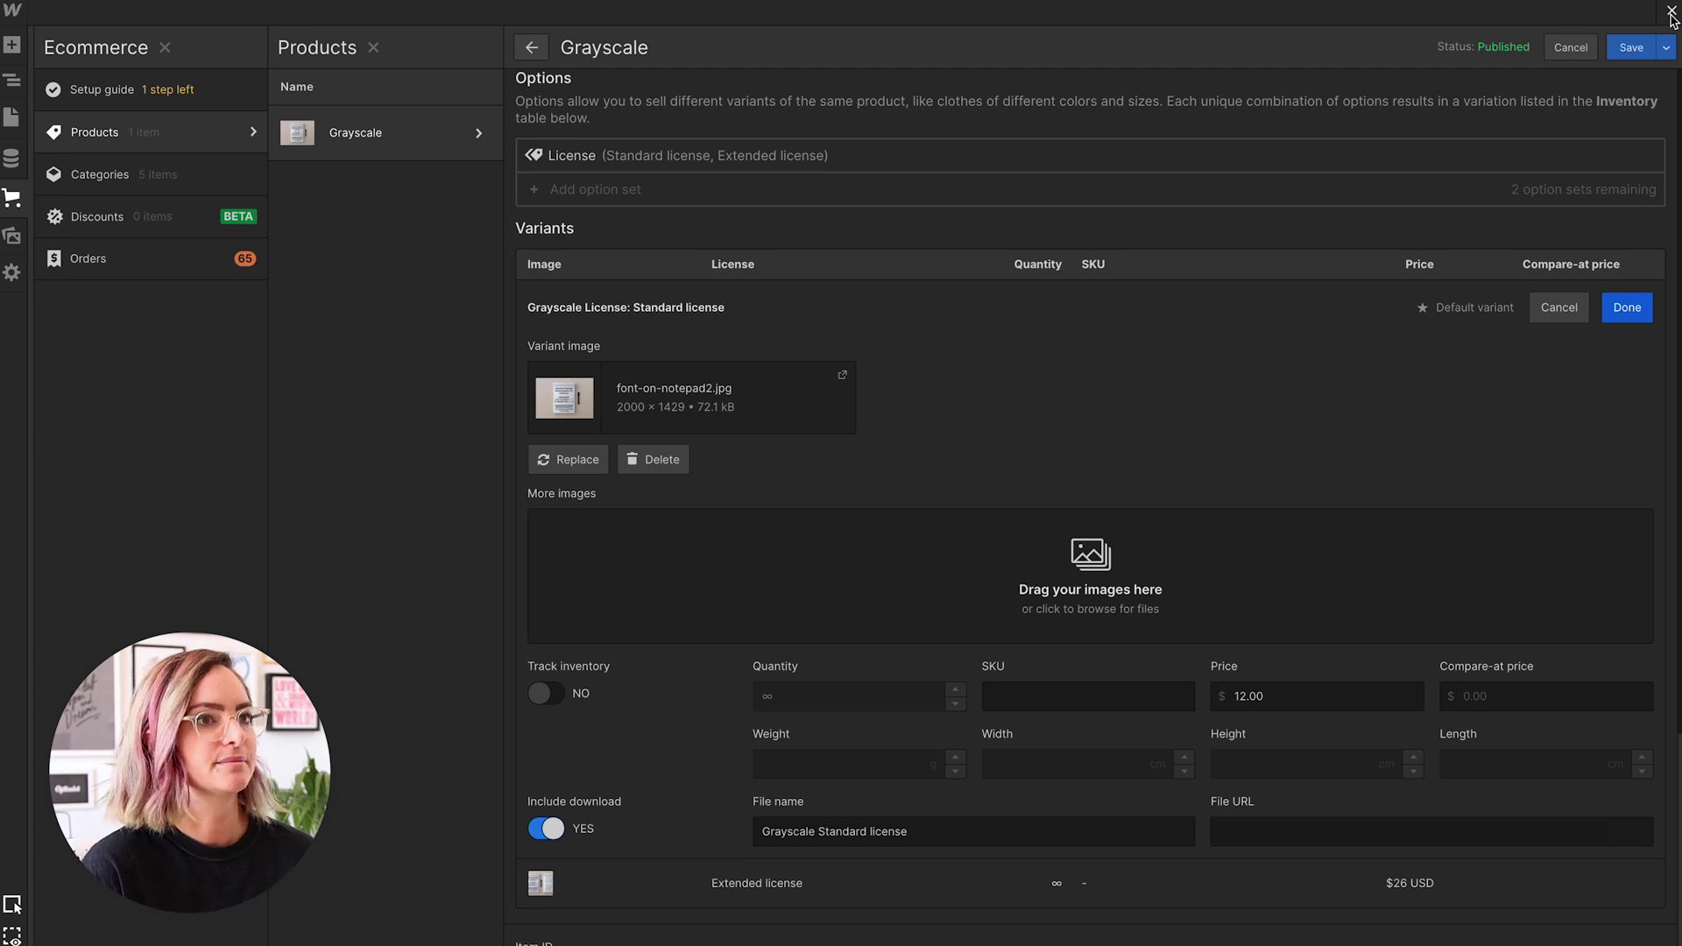
Step: Close the product editor and open the hero section's settings, bound to Background image
{"action": "left_click", "coordinate": [1671, 12]}
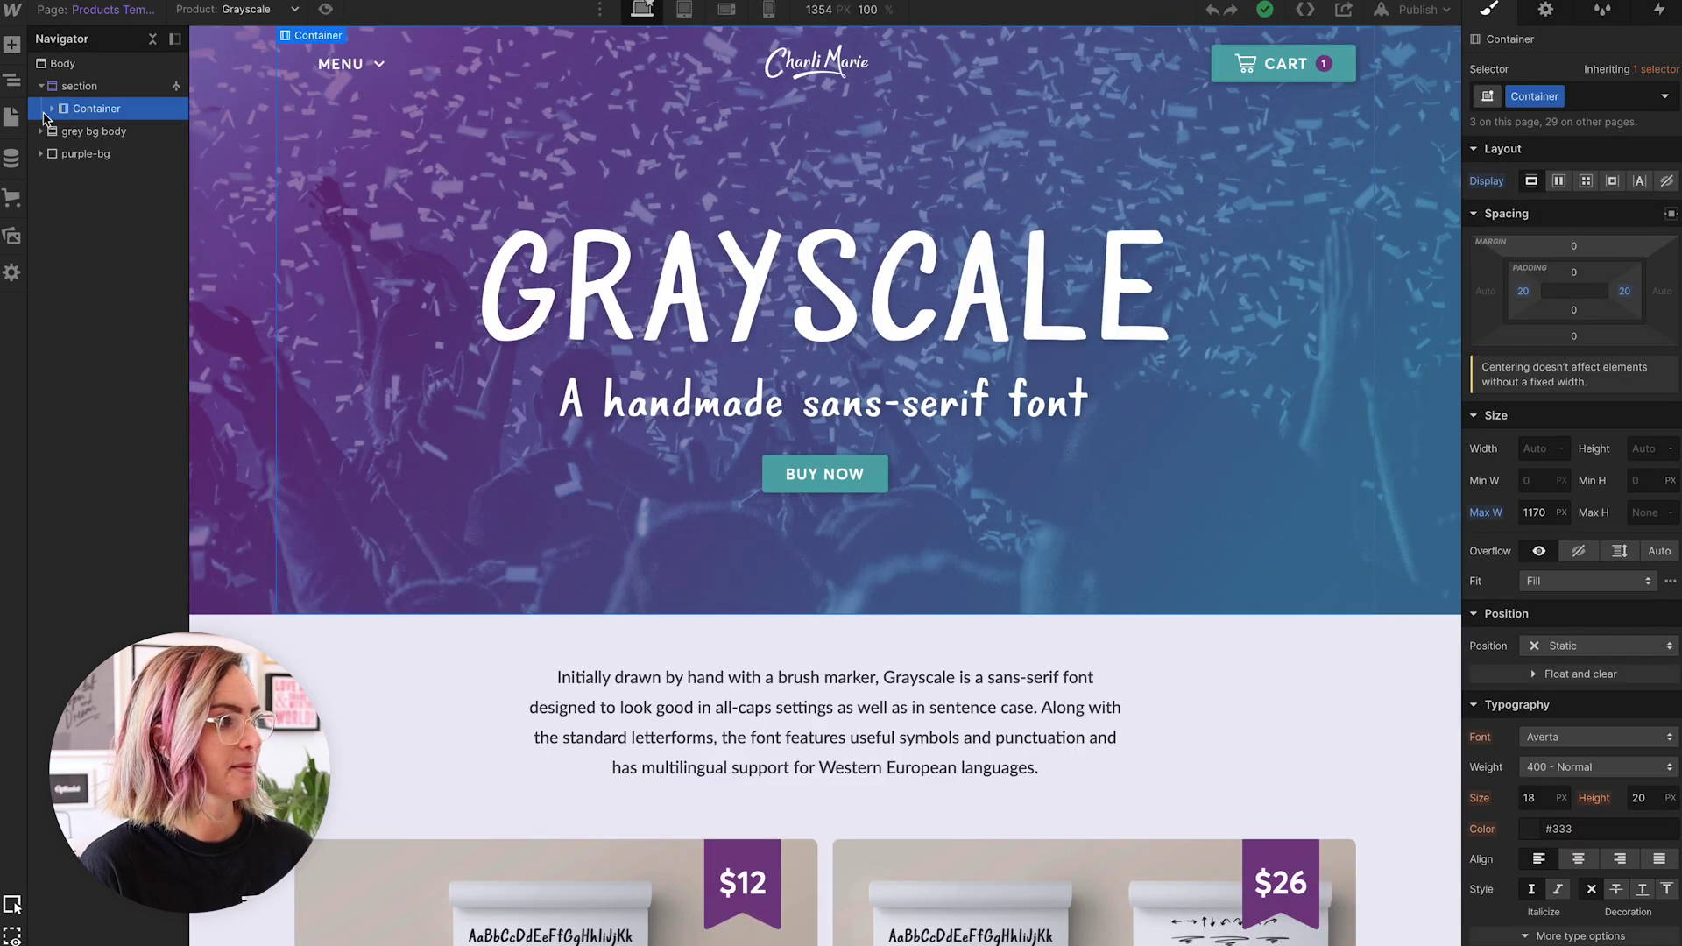
{"action": "left_click", "coordinate": [51, 109]}
{"action": "left_click", "coordinate": [401, 78]}
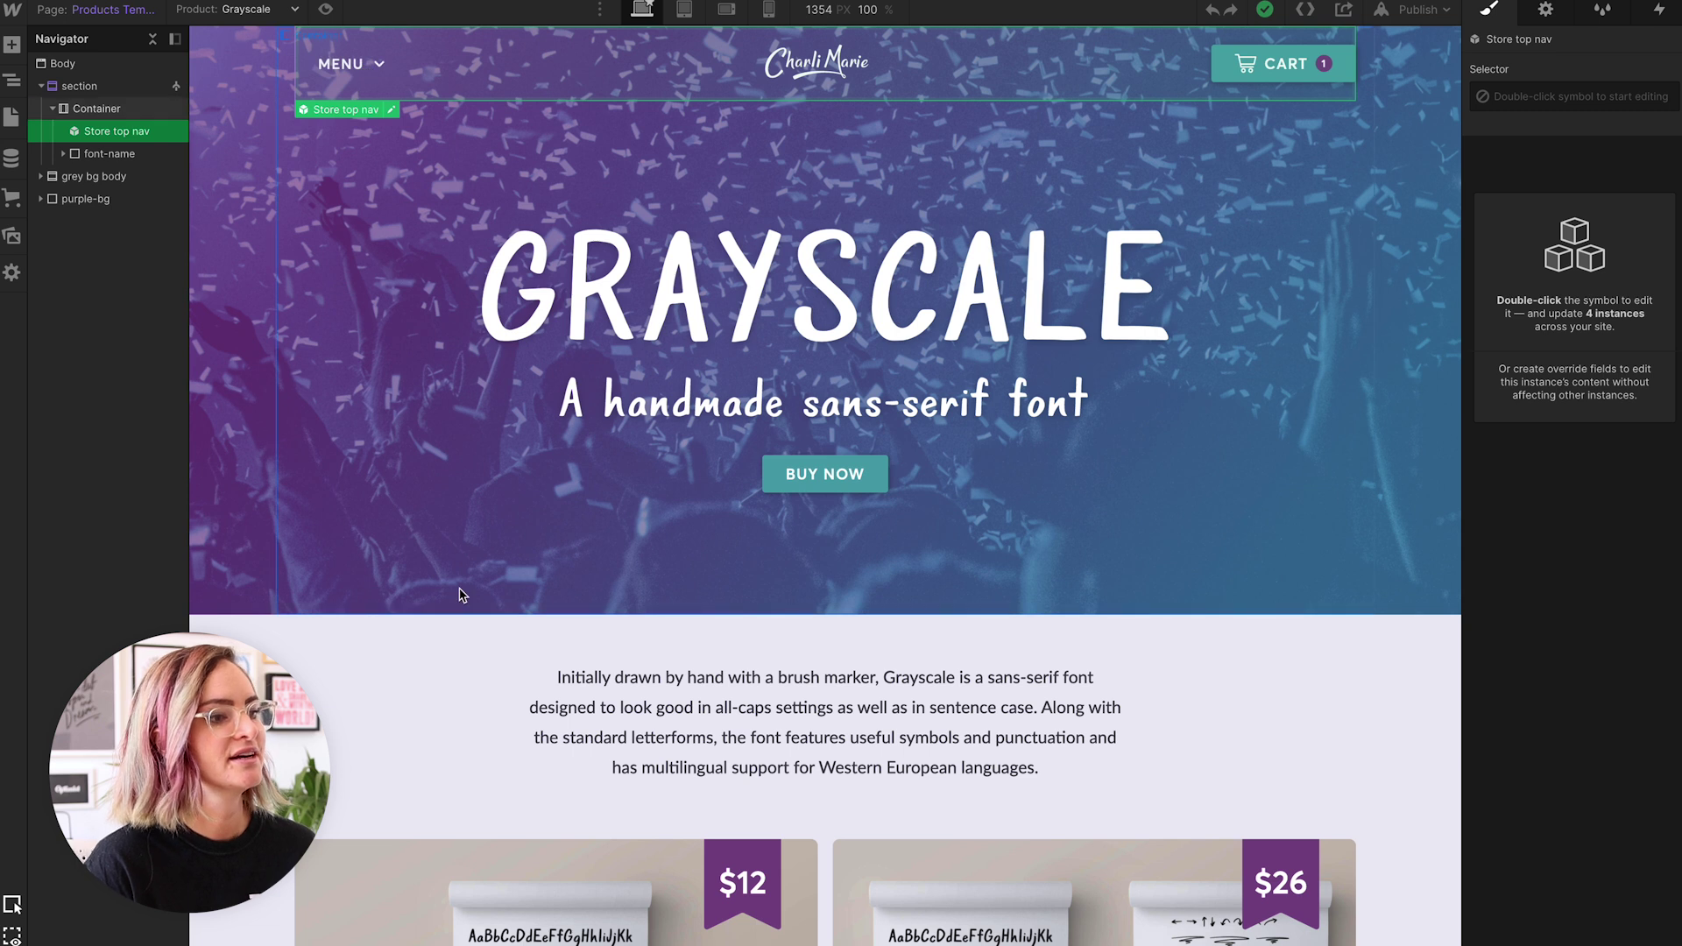
{"action": "left_click", "coordinate": [481, 614]}
{"action": "left_click", "coordinate": [1546, 9]}
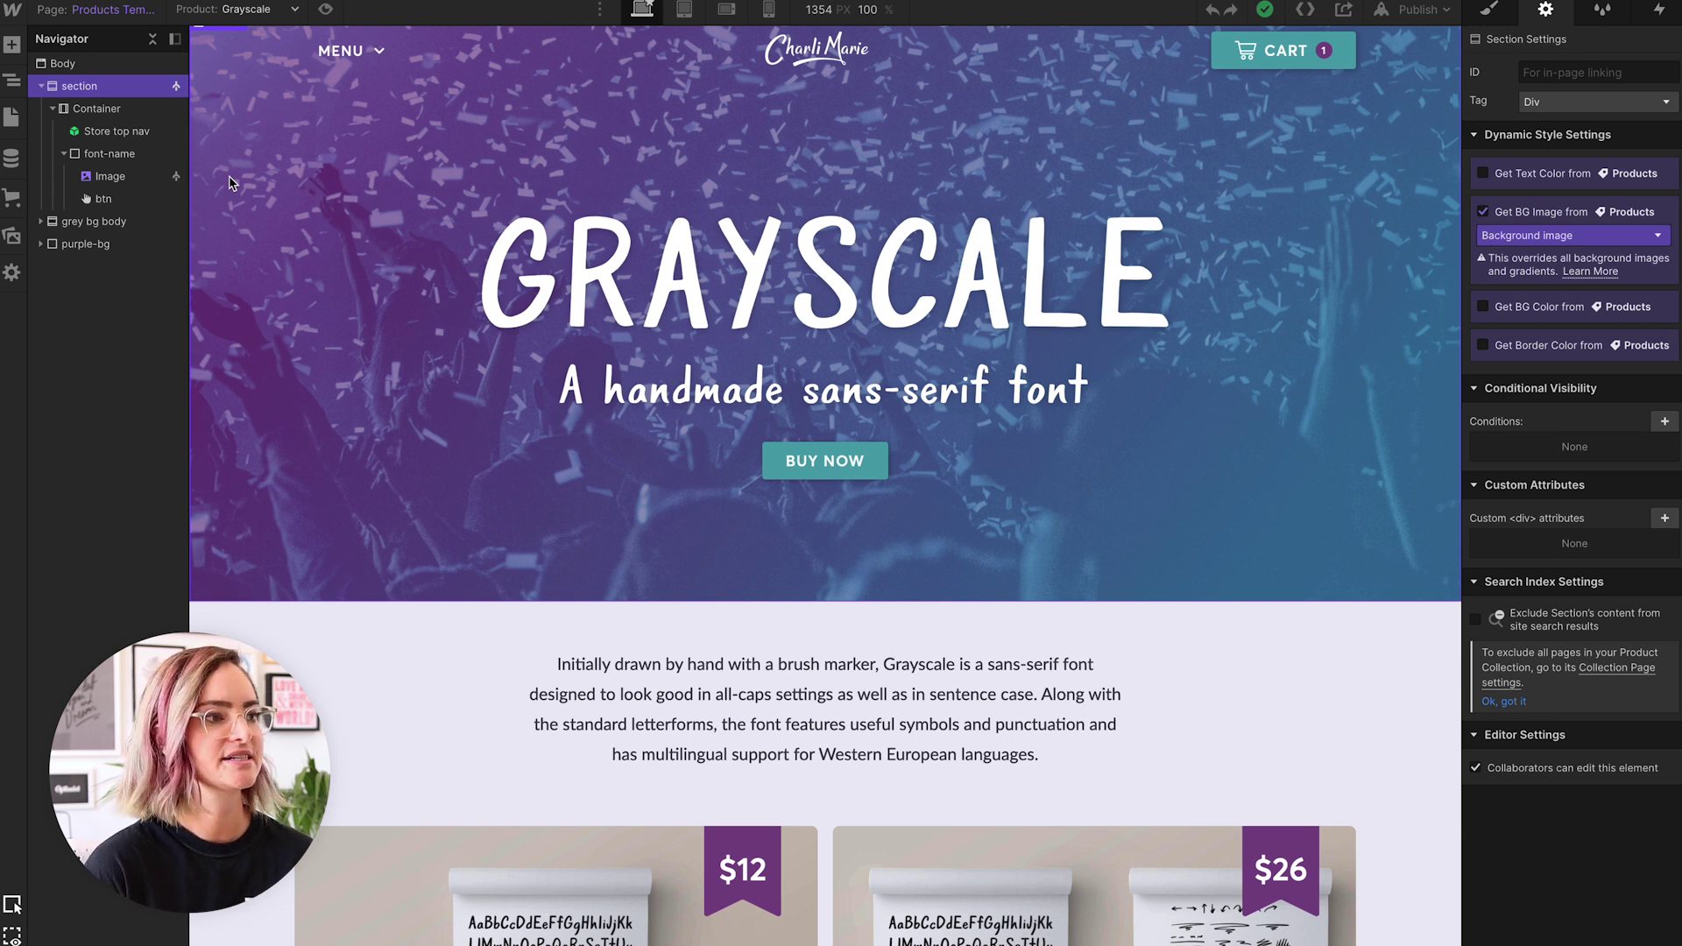
Step: Select the GRAYSCALE title image and keep Font name image as its source
{"action": "left_click", "coordinate": [109, 176]}
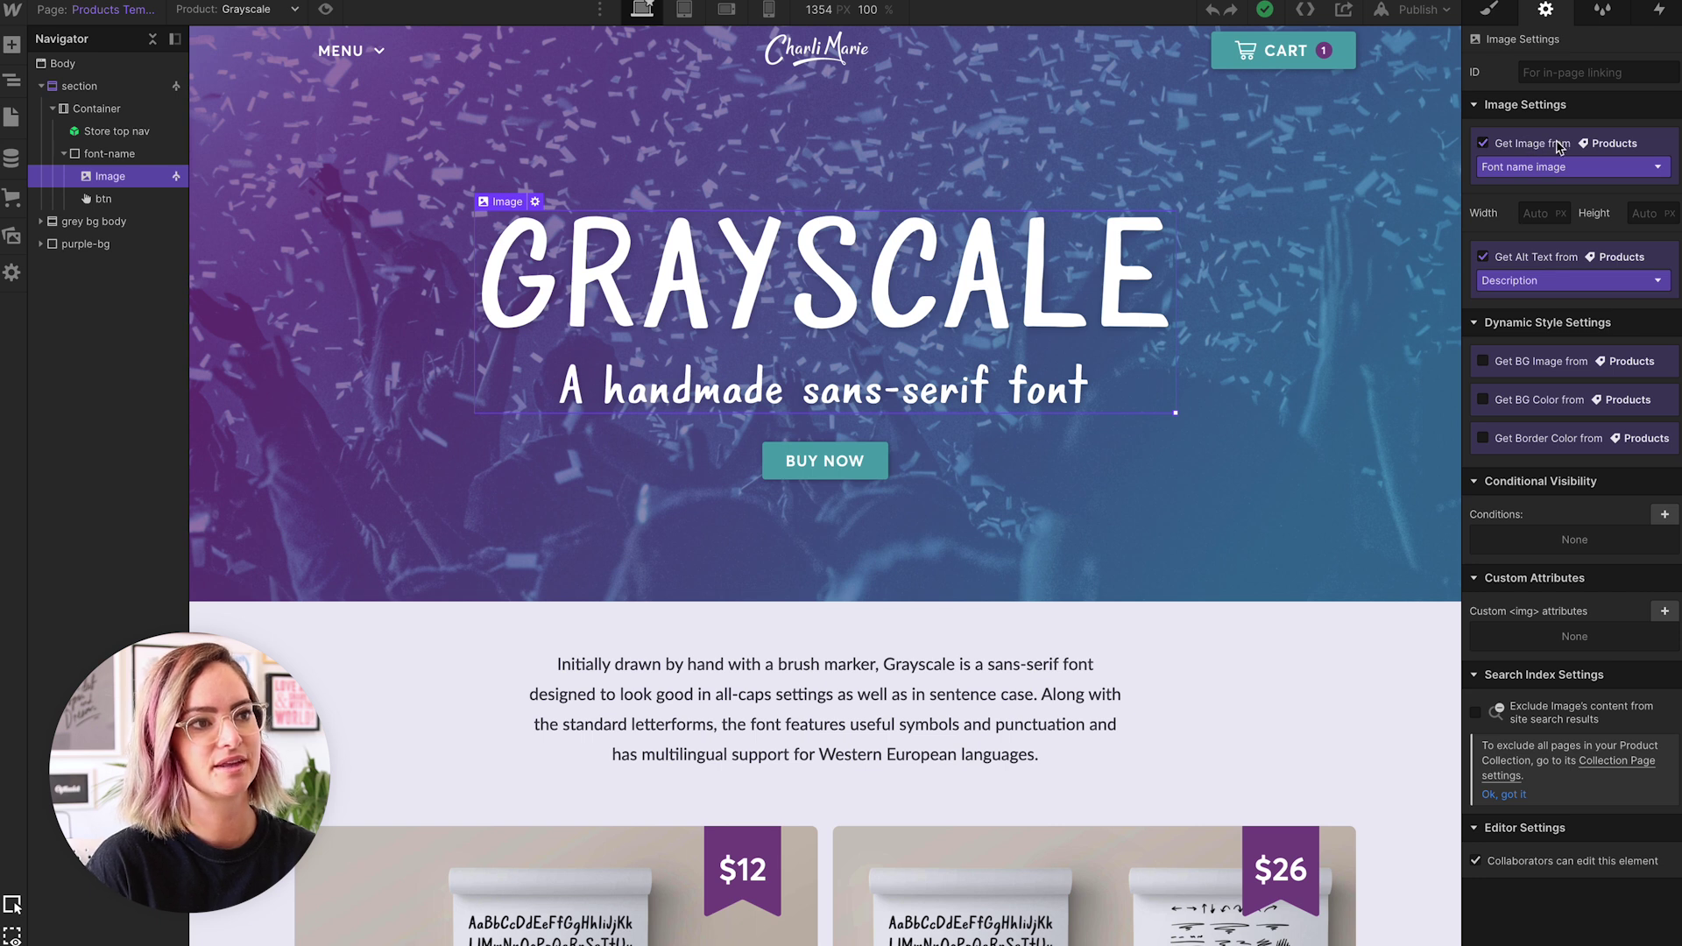
{"action": "left_click", "coordinate": [1533, 168]}
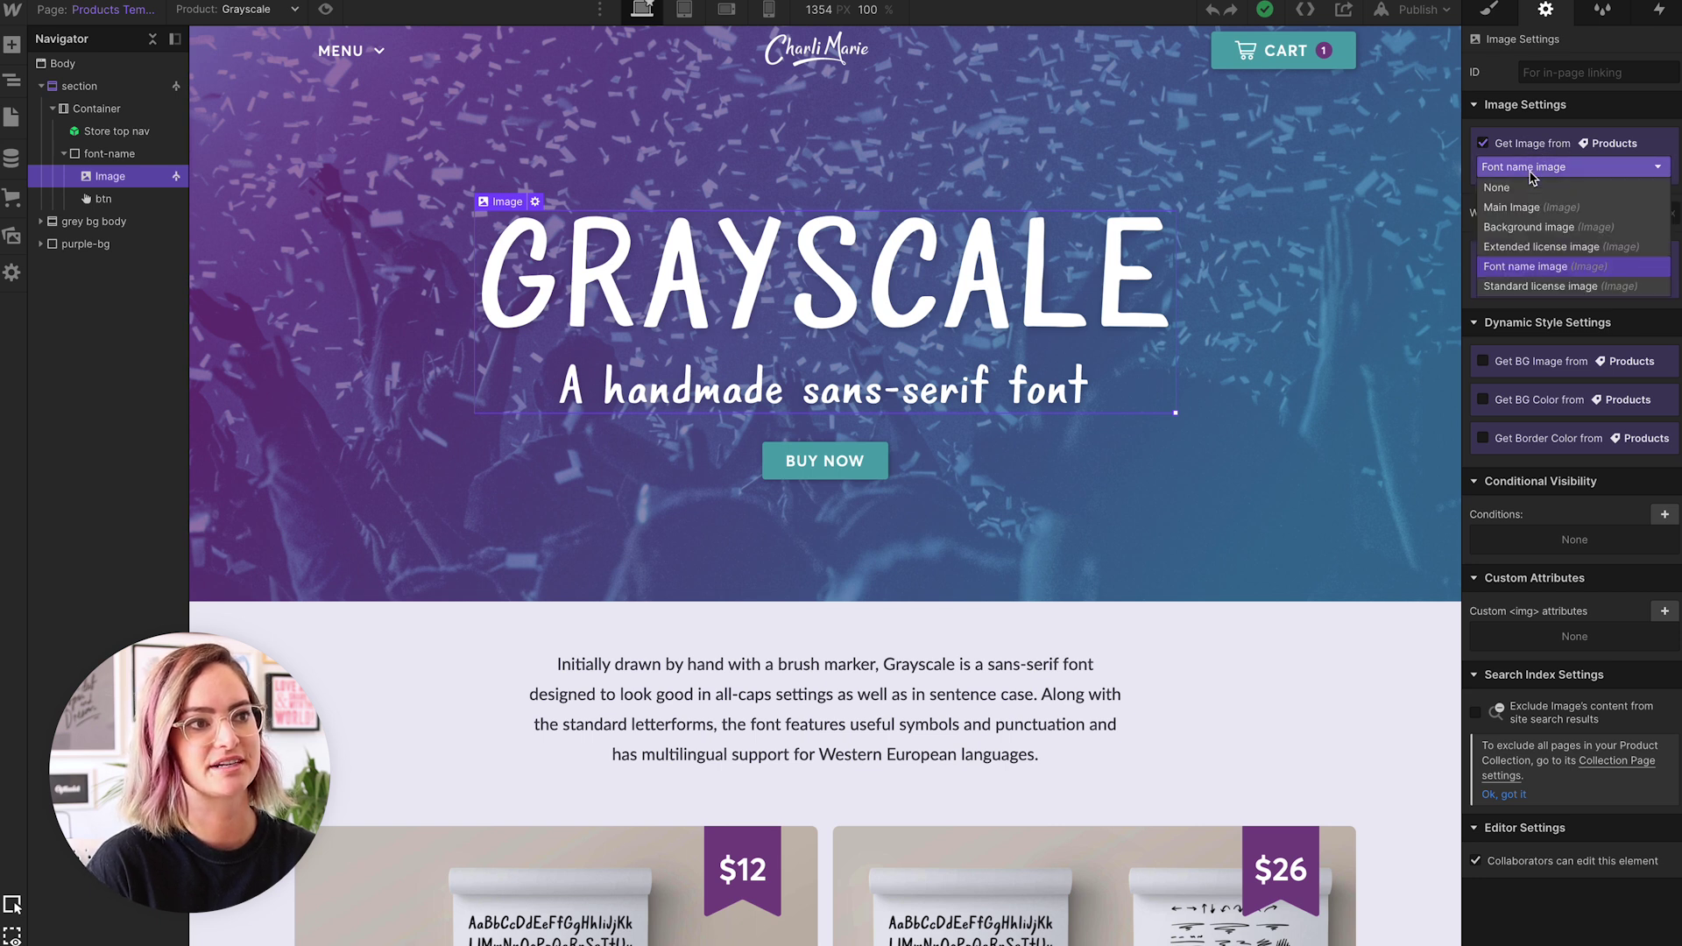
{"action": "left_click", "coordinate": [1542, 266]}
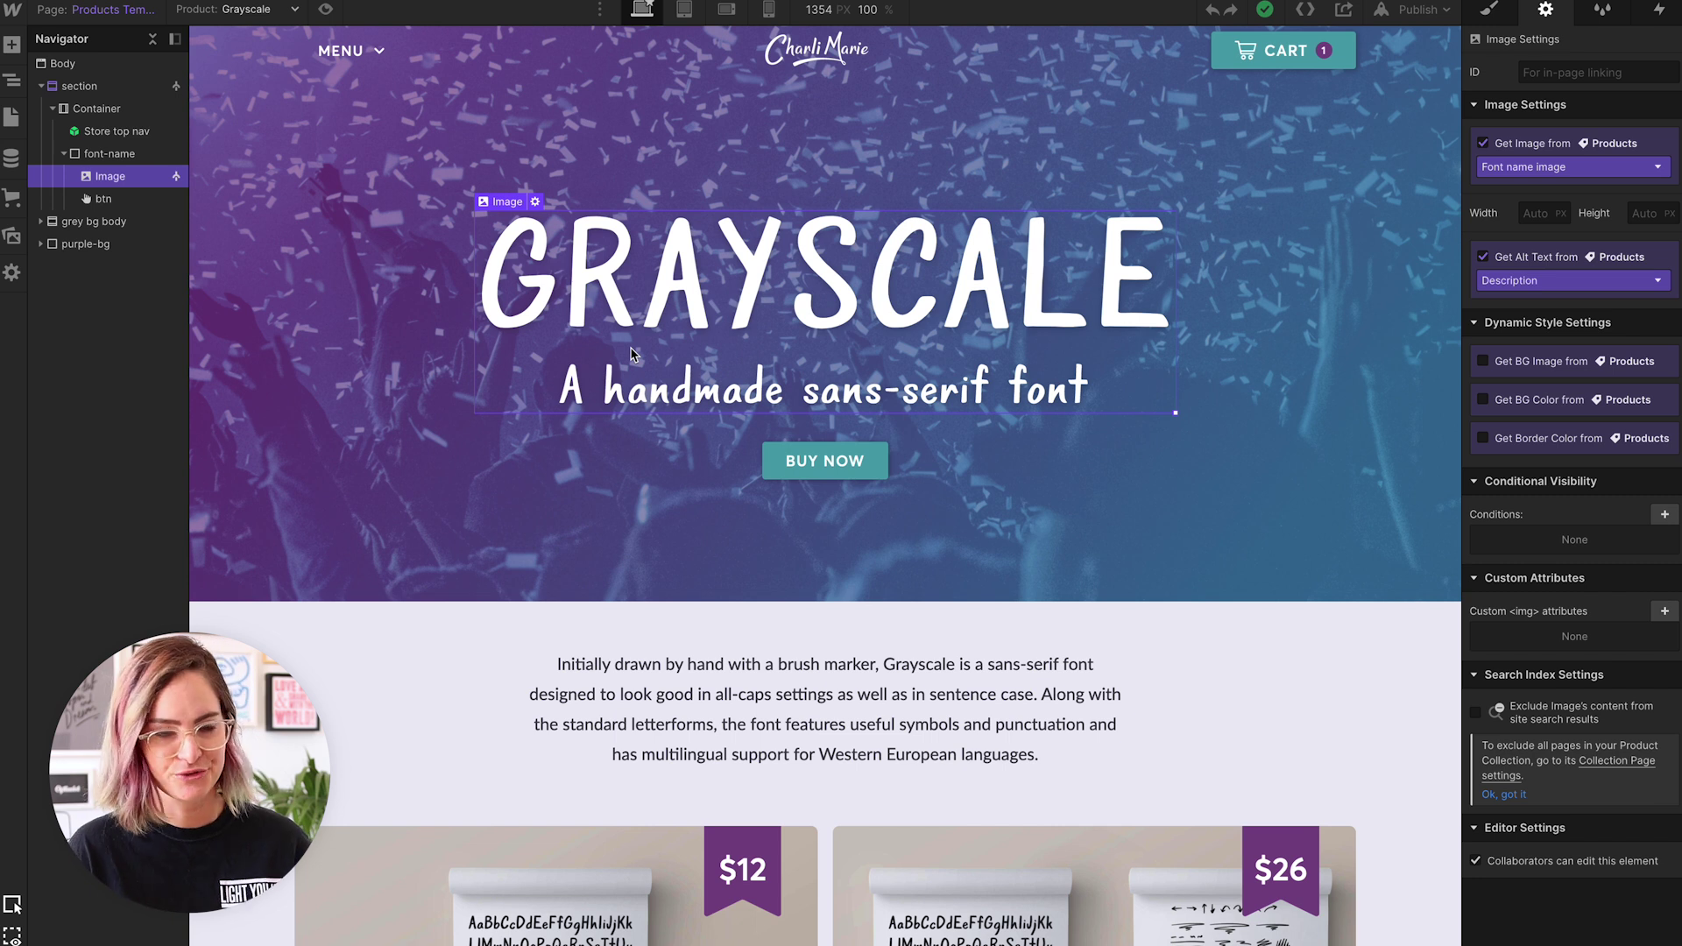
Step: Confirm the BUY NOW button's Page Section link targets the add-to-cart section
{"action": "left_click", "coordinate": [105, 201]}
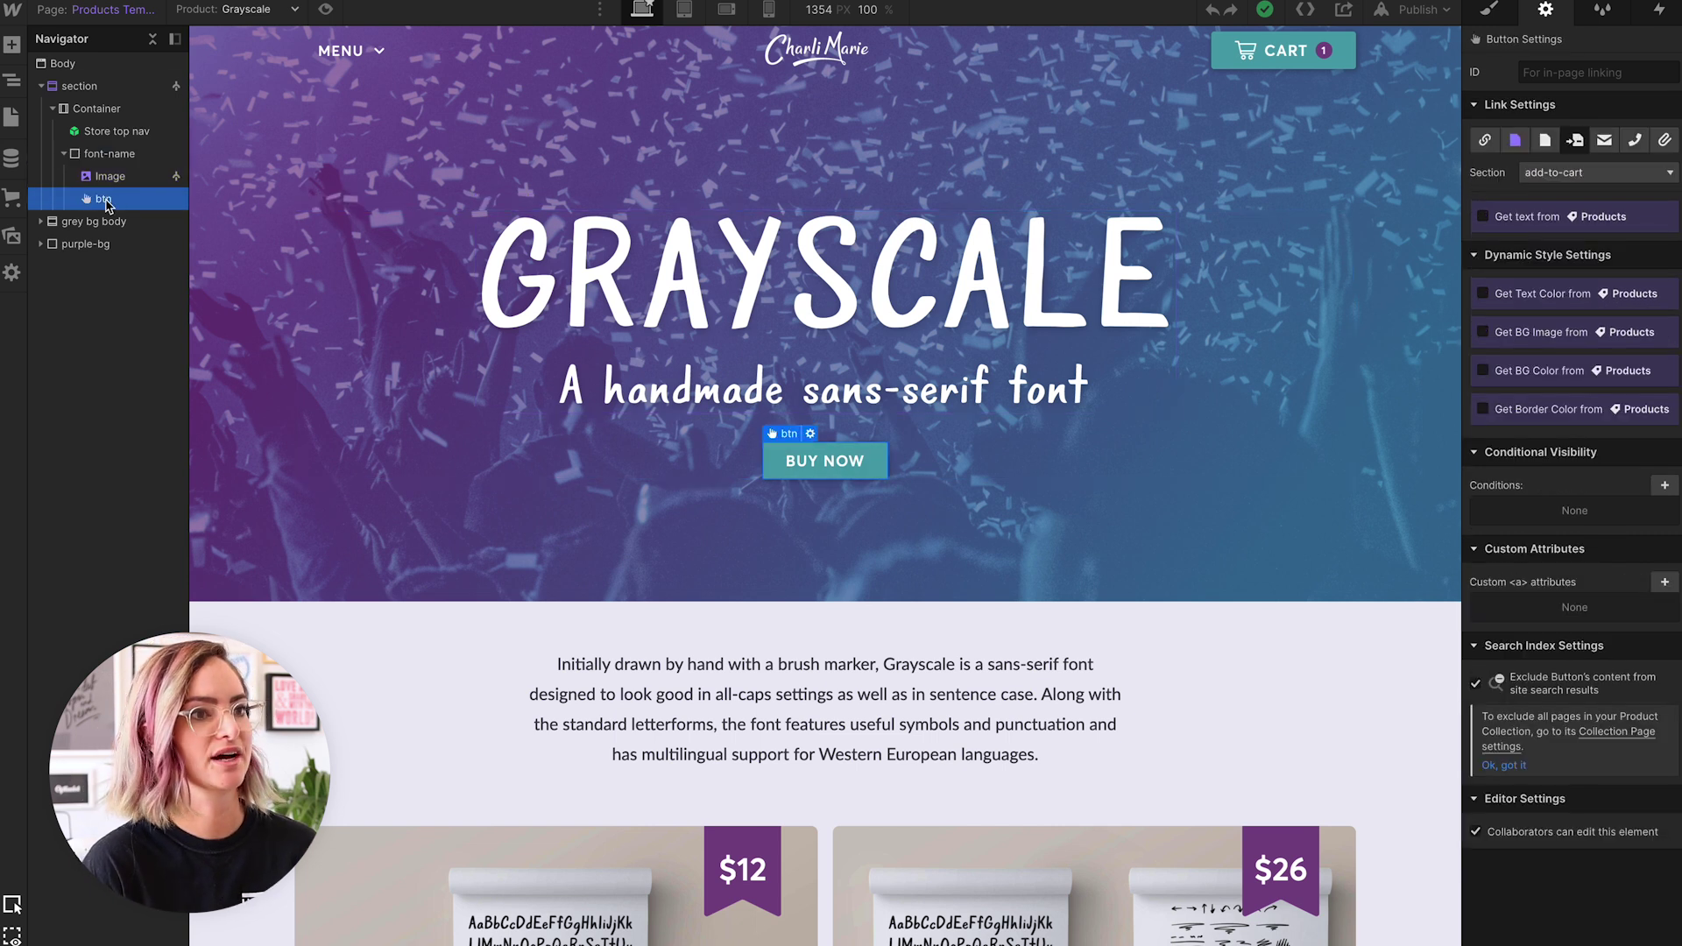
{"action": "left_click", "coordinate": [1489, 12]}
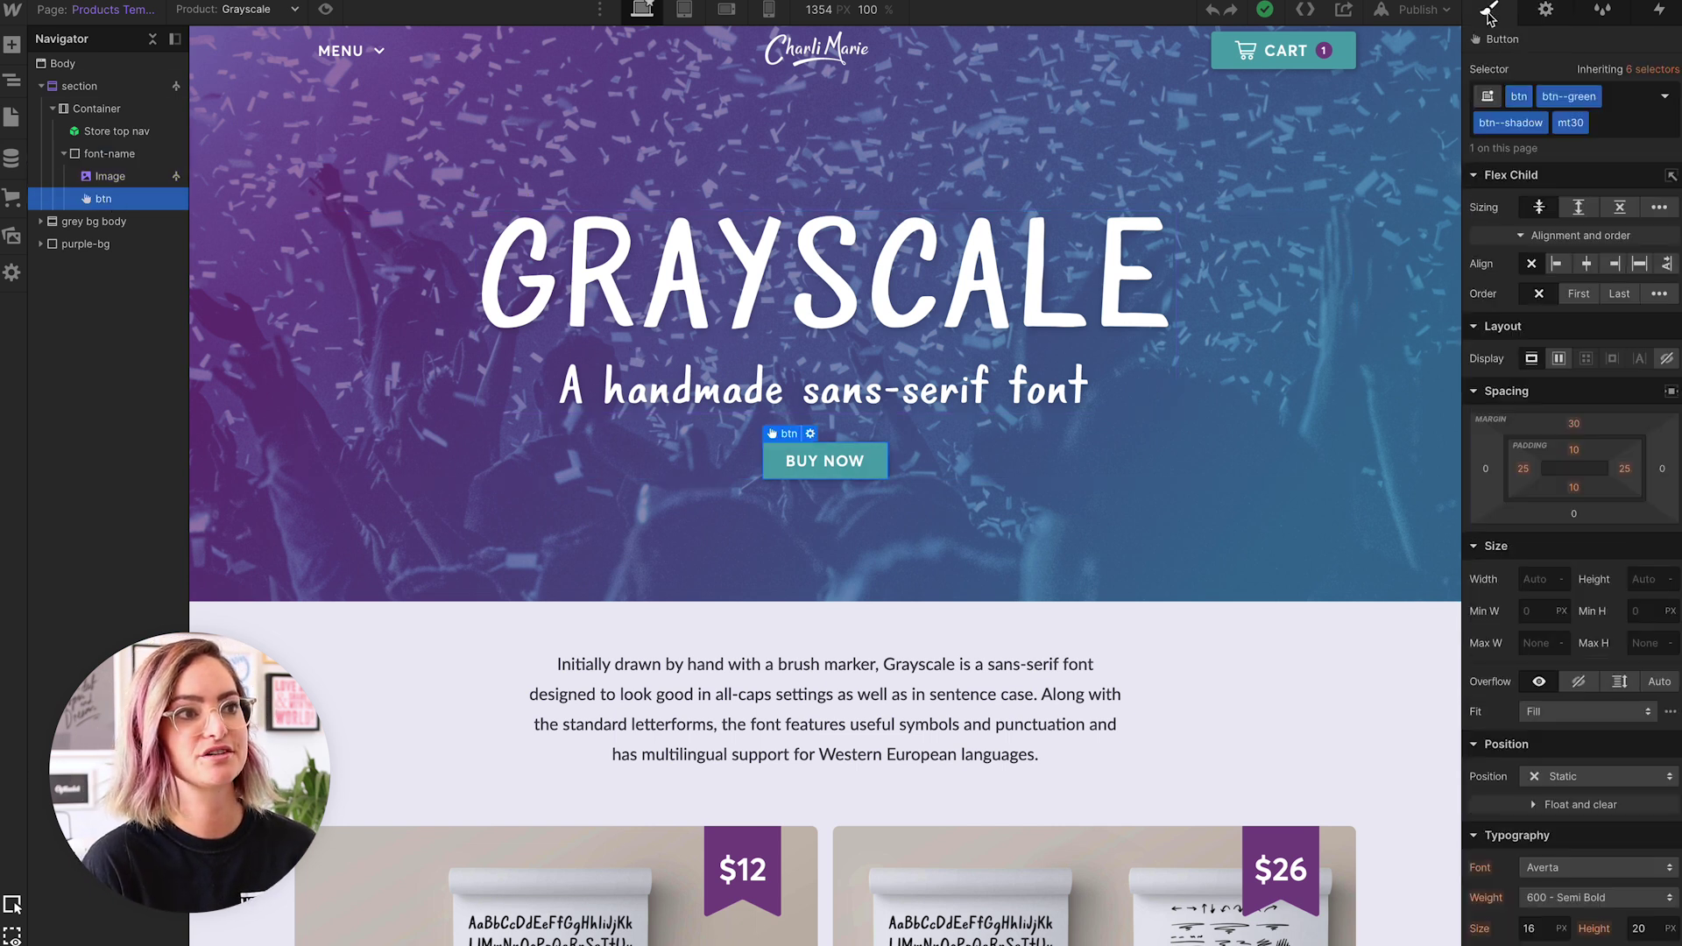
{"action": "left_click", "coordinate": [1545, 11]}
{"action": "left_click", "coordinate": [1515, 142]}
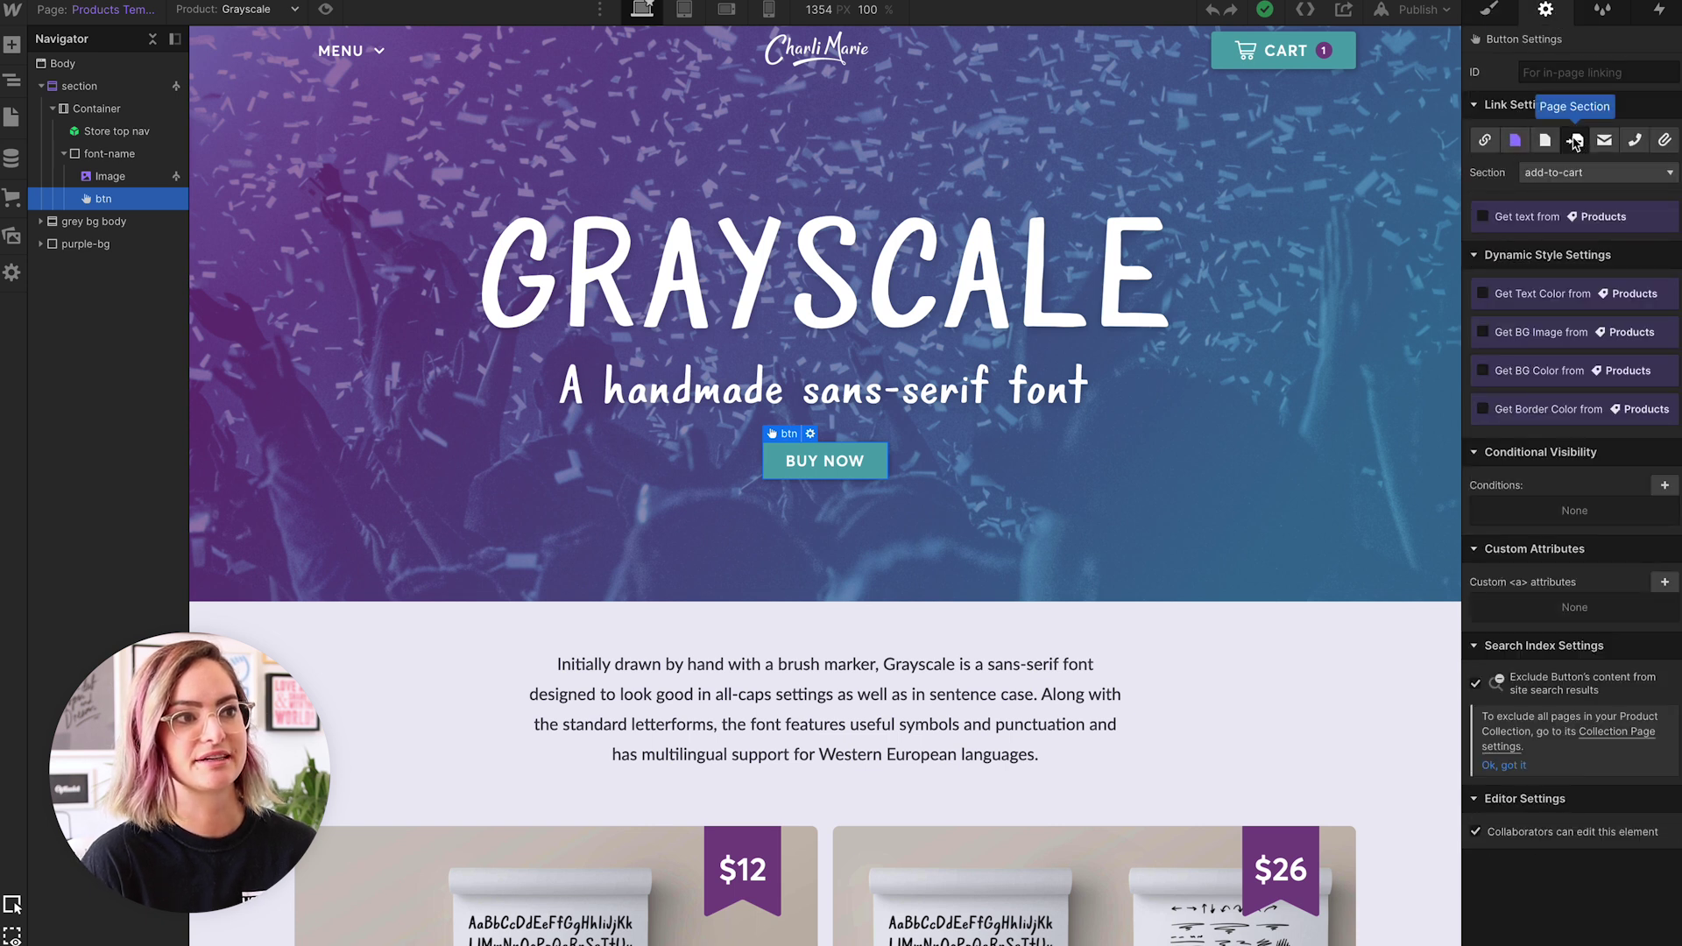
{"action": "left_click", "coordinate": [1570, 180]}
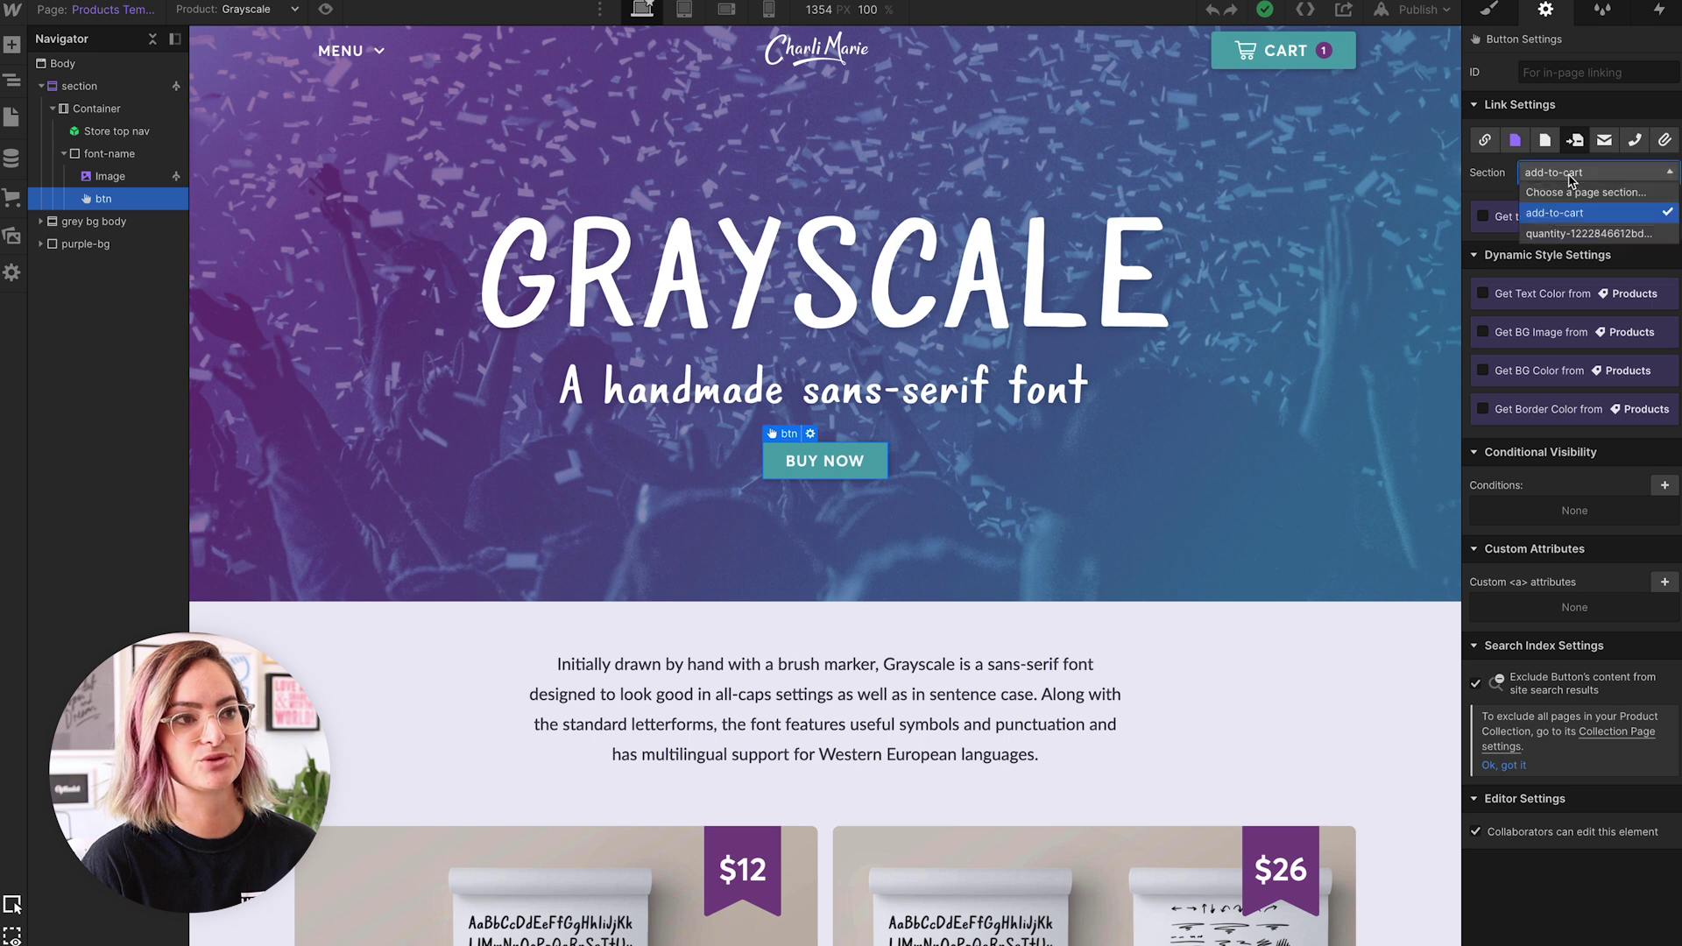
{"action": "left_click", "coordinate": [1556, 213]}
{"action": "left_click", "coordinate": [1477, 198]}
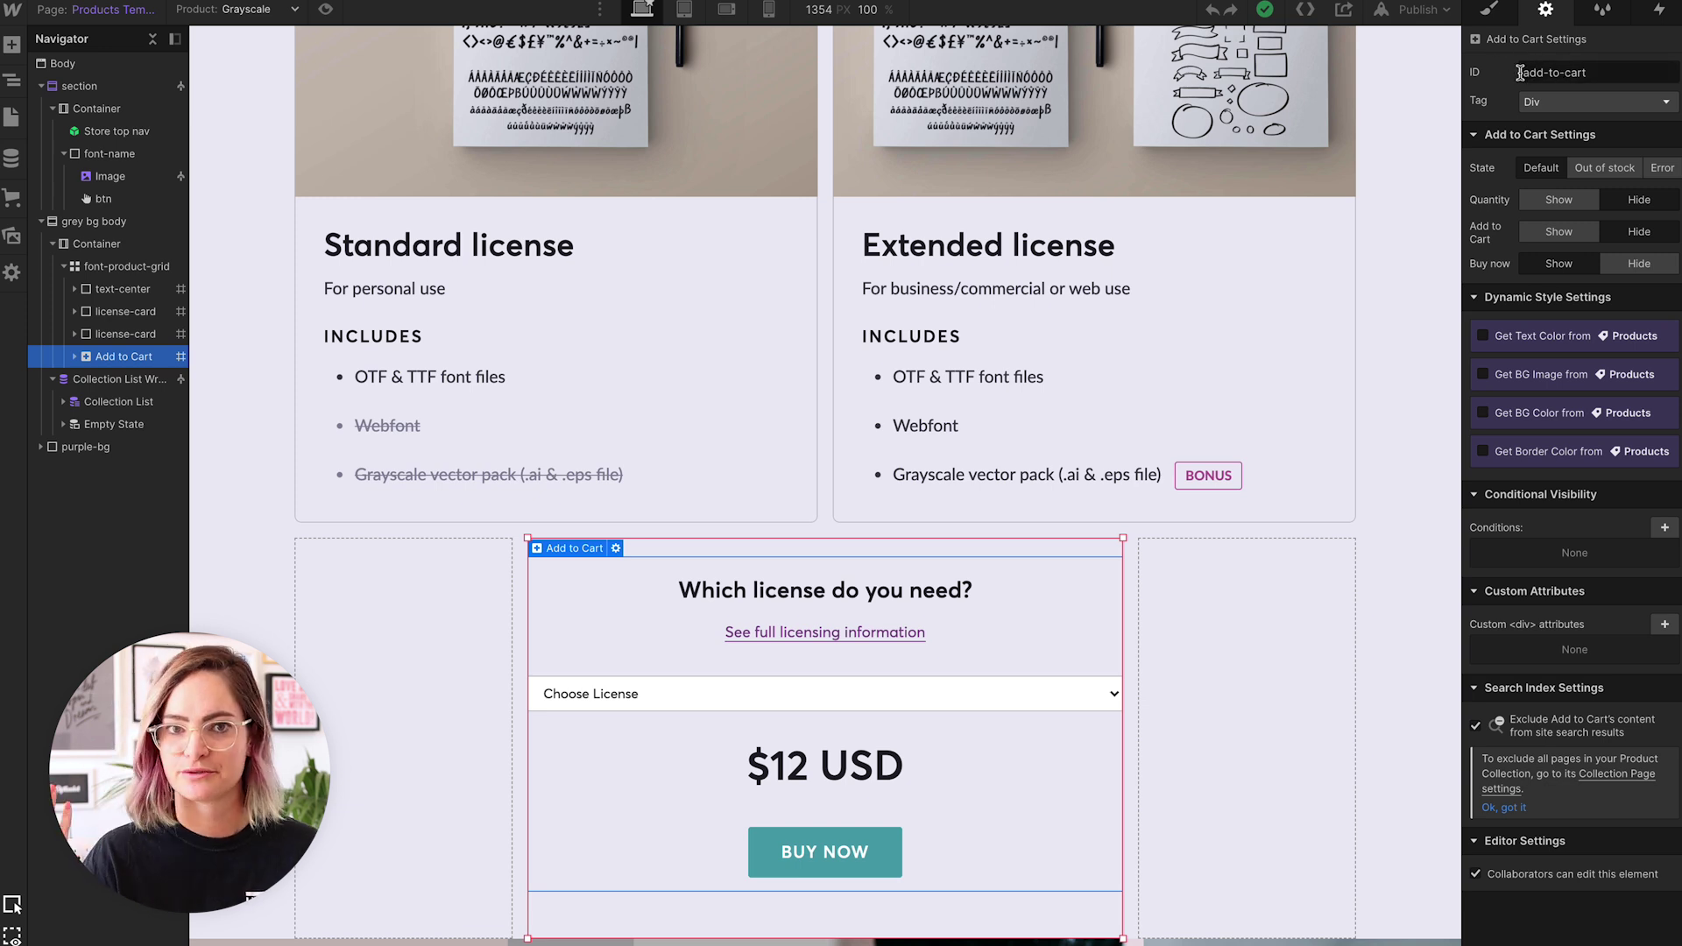
{"action": "scroll", "coordinate": [842, 471], "scroll_direction": "up", "scroll_amount": 10}
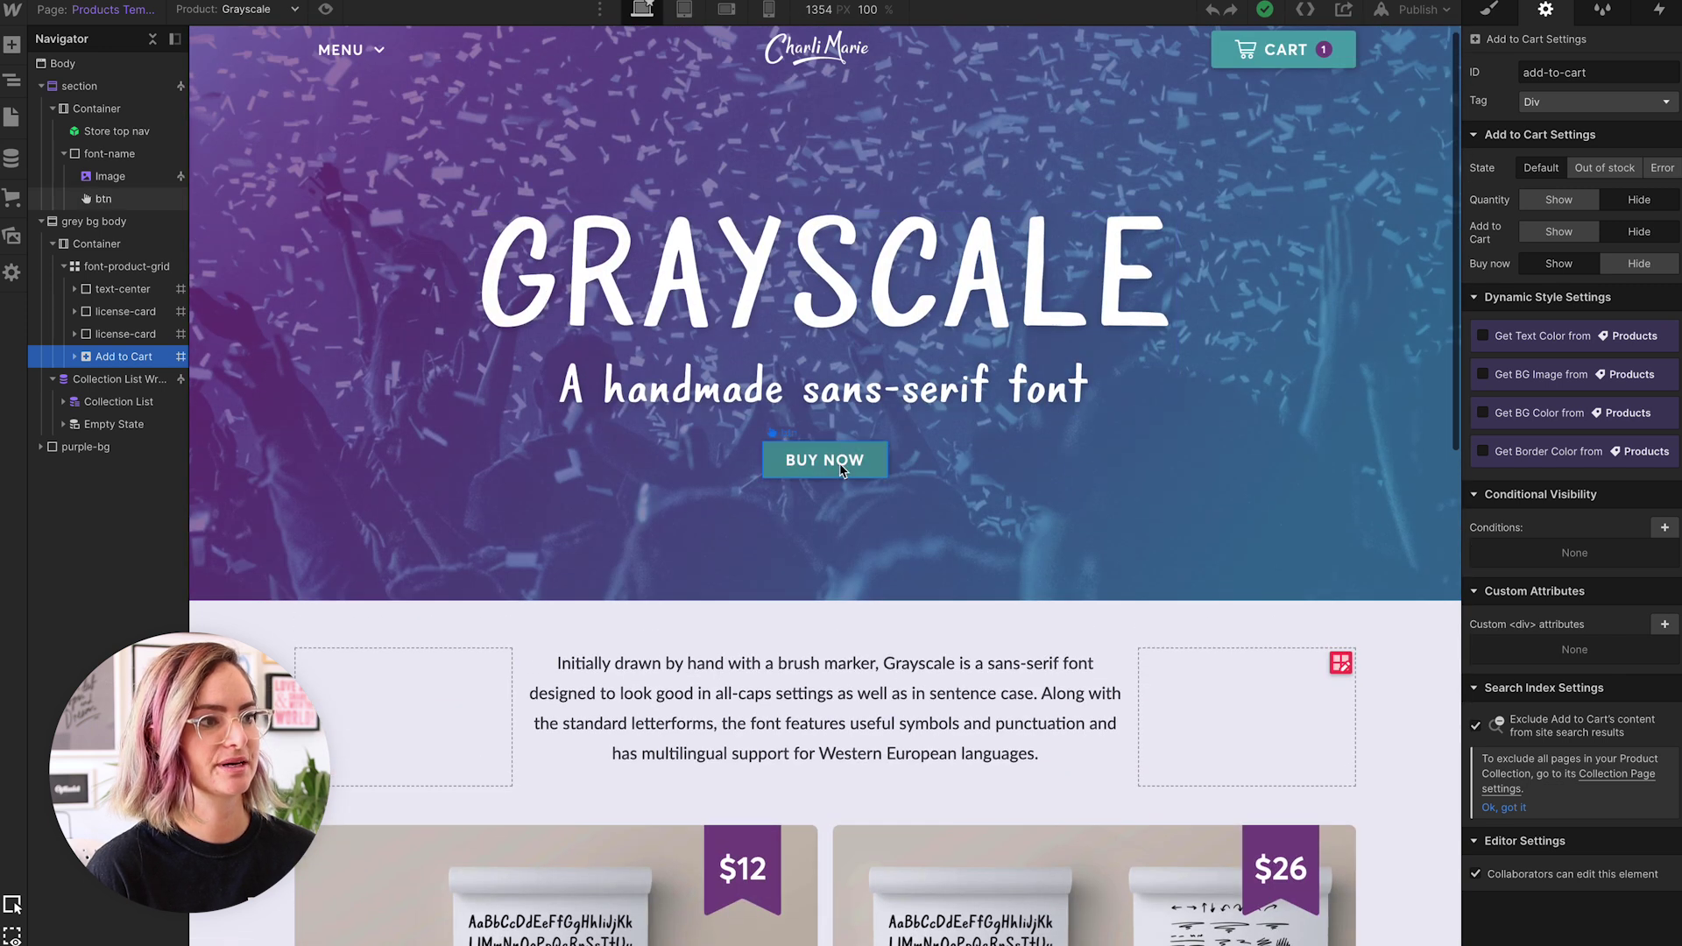
{"action": "left_click", "coordinate": [874, 458]}
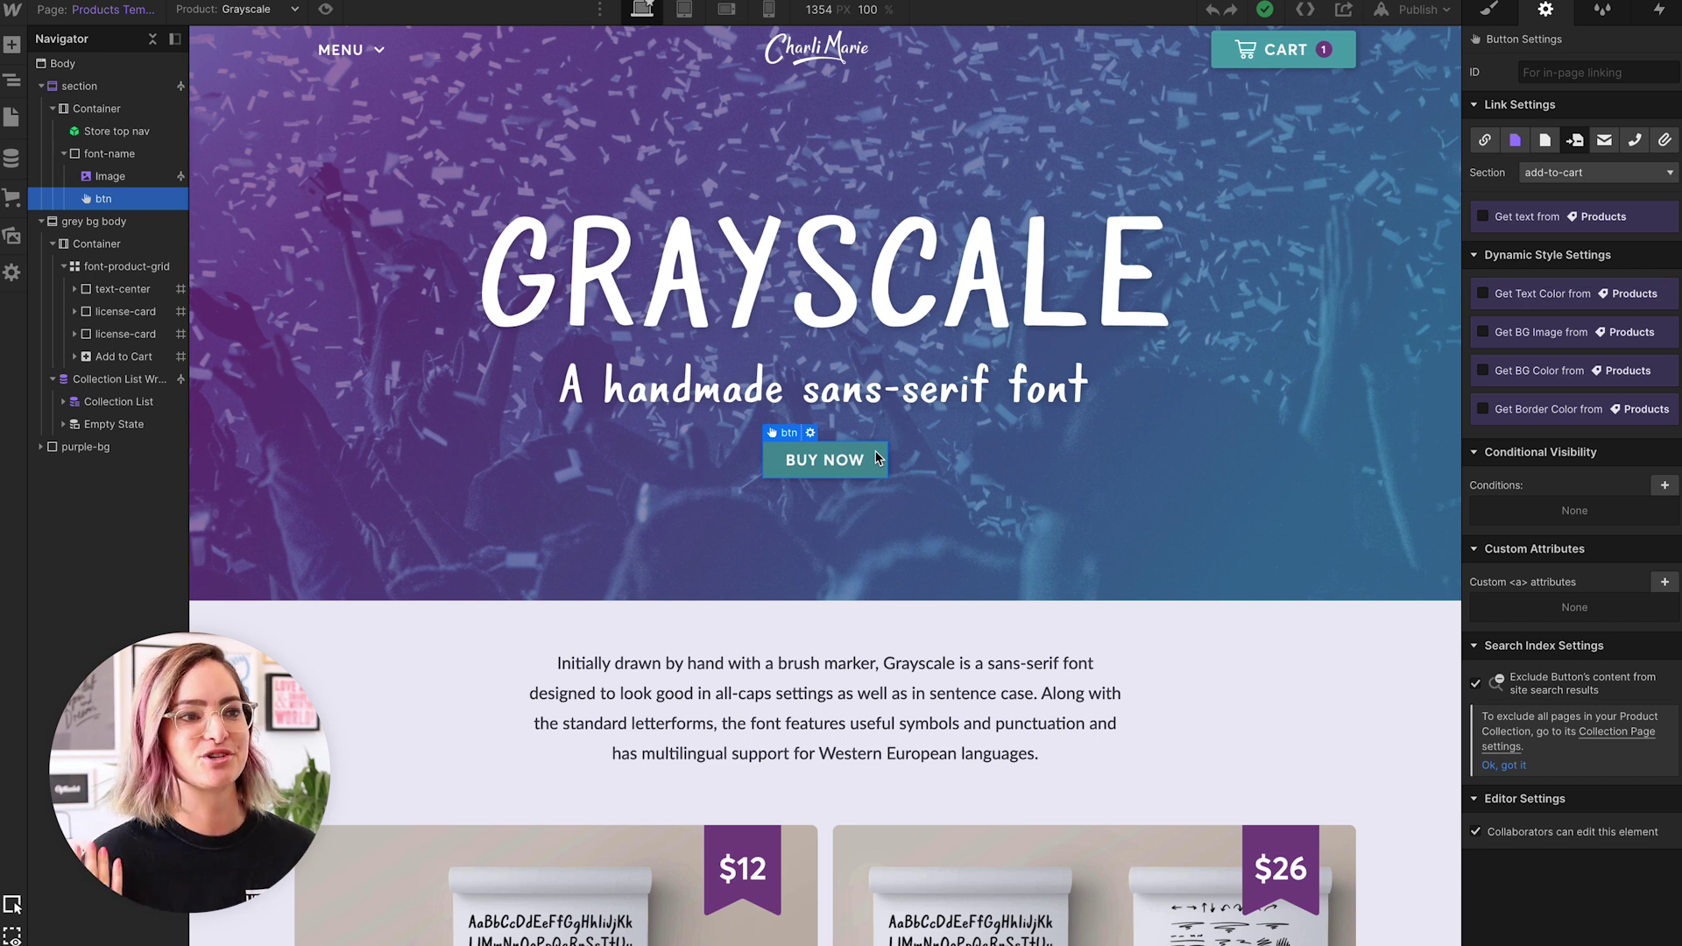
Step: Select the font-product-grid inside the grey bg body container
{"action": "scroll", "coordinate": [879, 457], "scroll_direction": "down", "scroll_amount": 3}
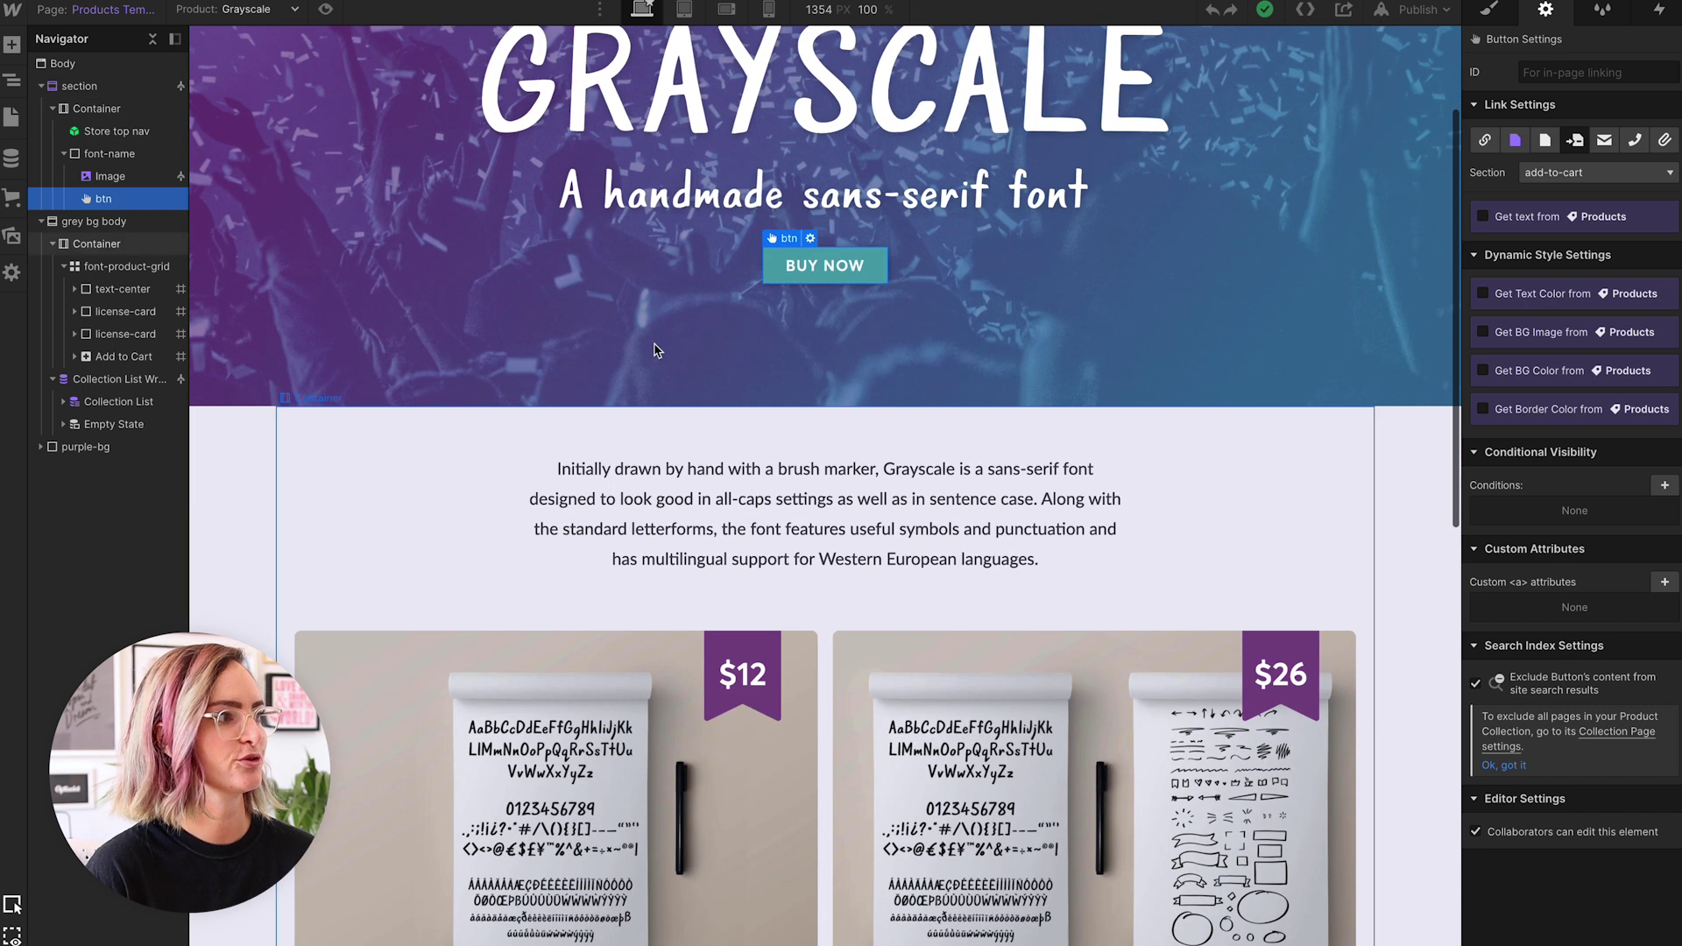
{"action": "left_click", "coordinate": [131, 244]}
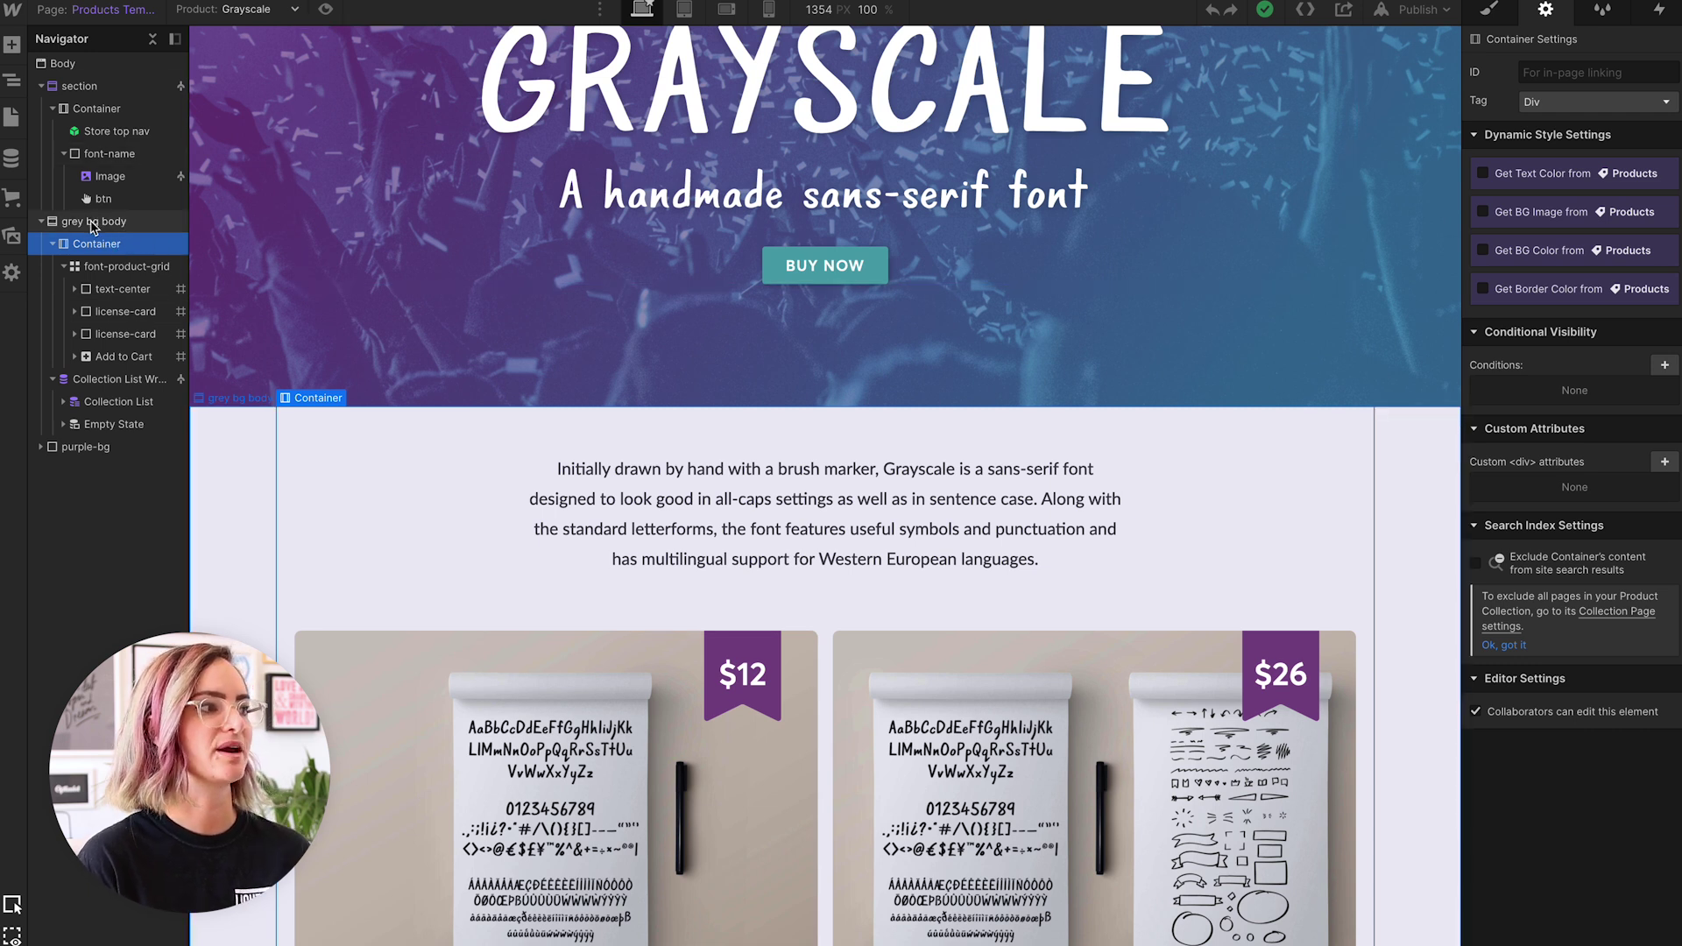
{"action": "left_click", "coordinate": [93, 222]}
{"action": "left_click", "coordinate": [95, 246]}
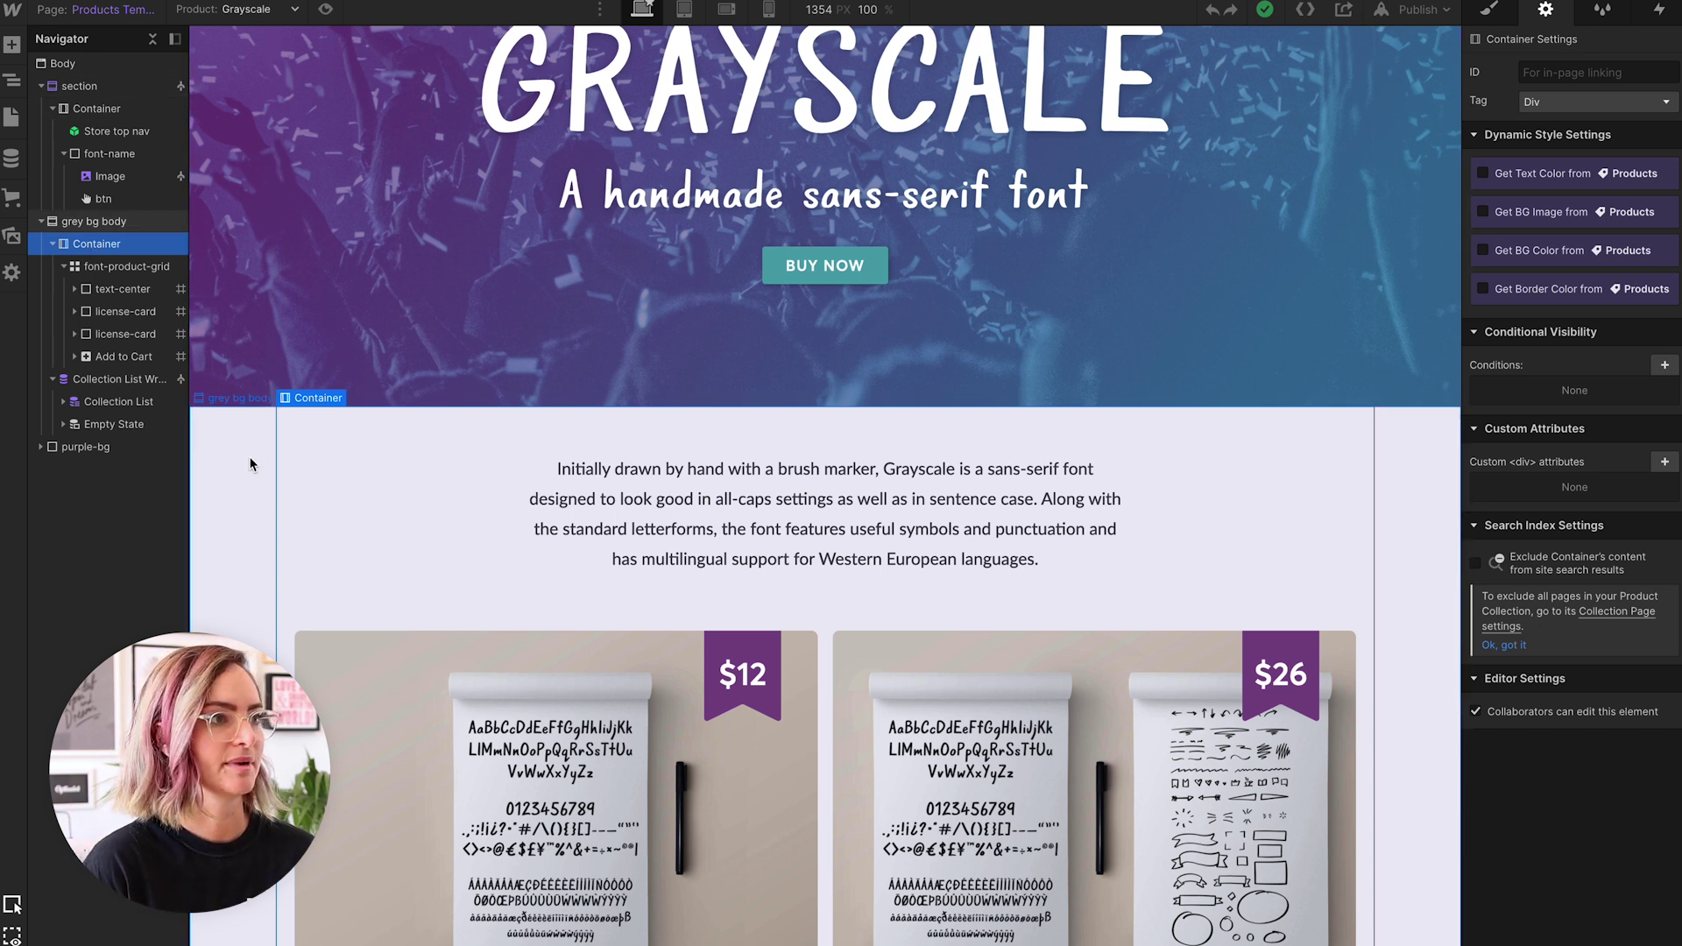
{"action": "scroll", "coordinate": [250, 464], "scroll_direction": "down", "scroll_amount": 1}
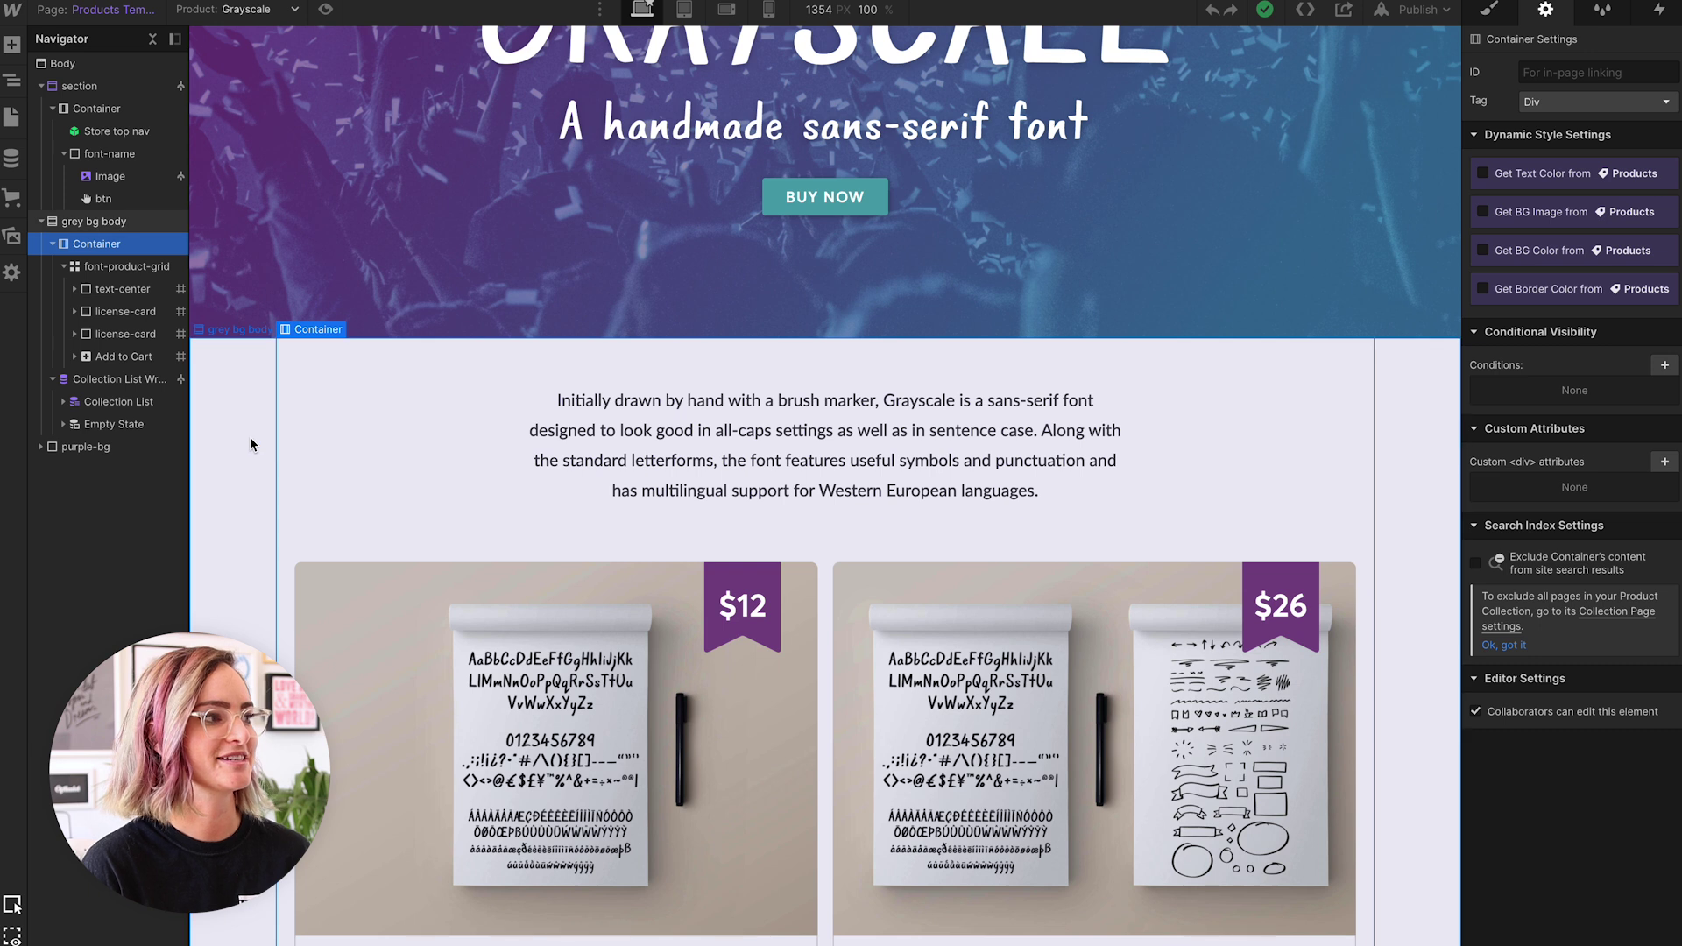
{"action": "scroll", "coordinate": [253, 451], "scroll_direction": "down", "scroll_amount": 4}
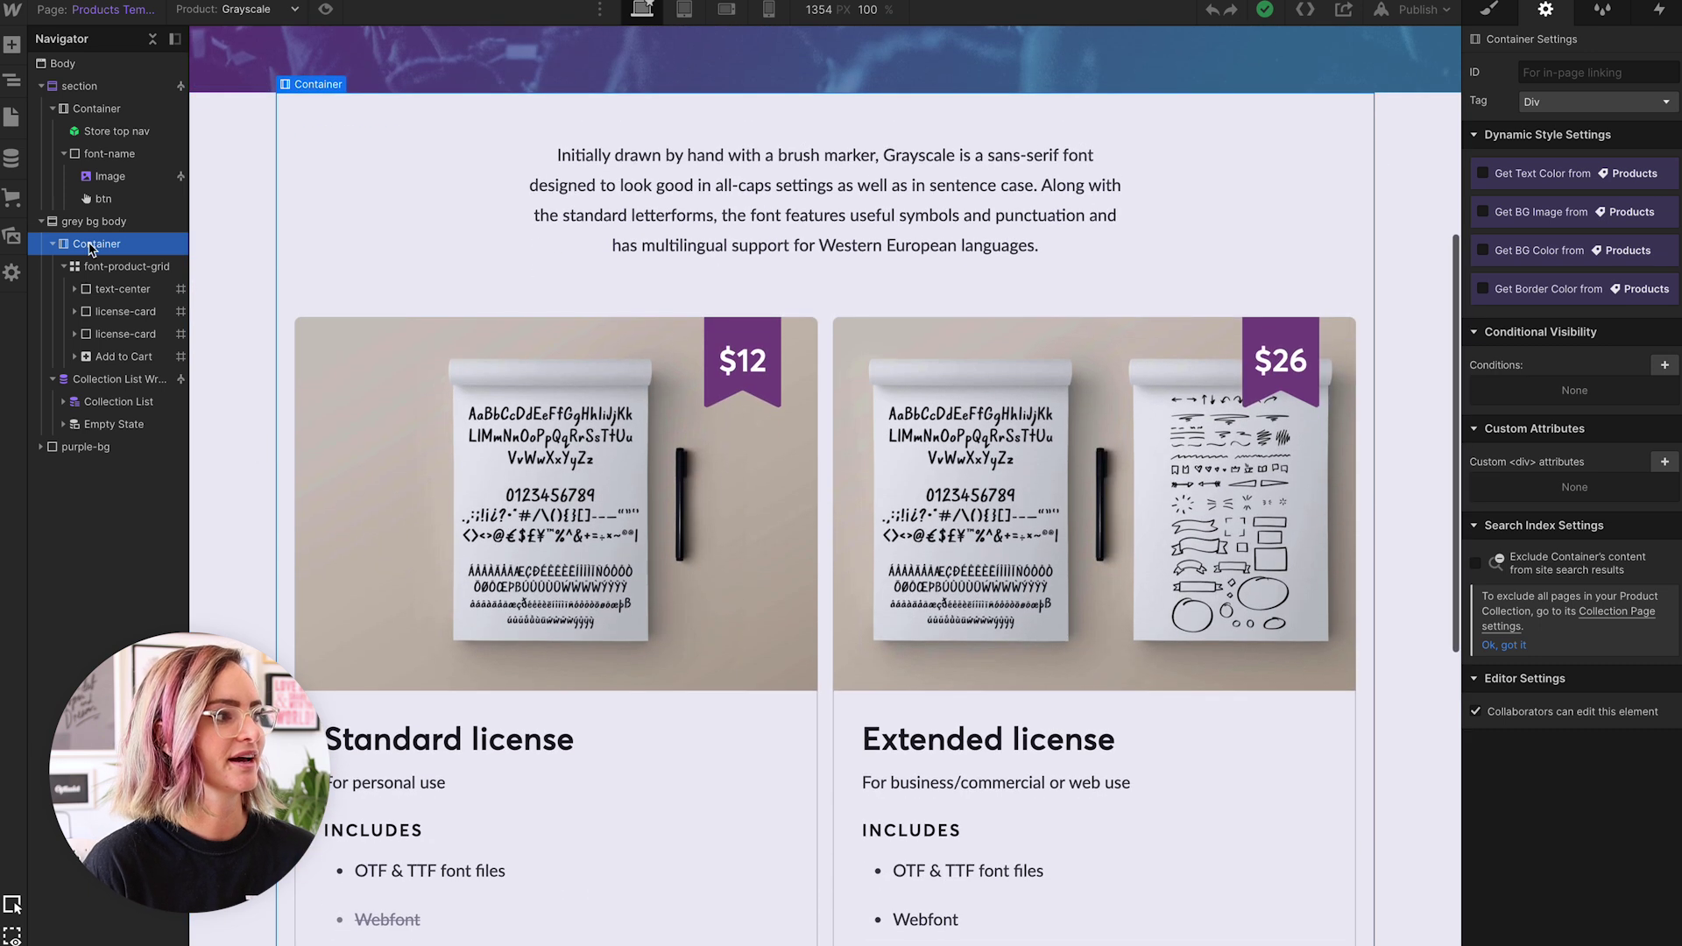
{"action": "left_click", "coordinate": [105, 268]}
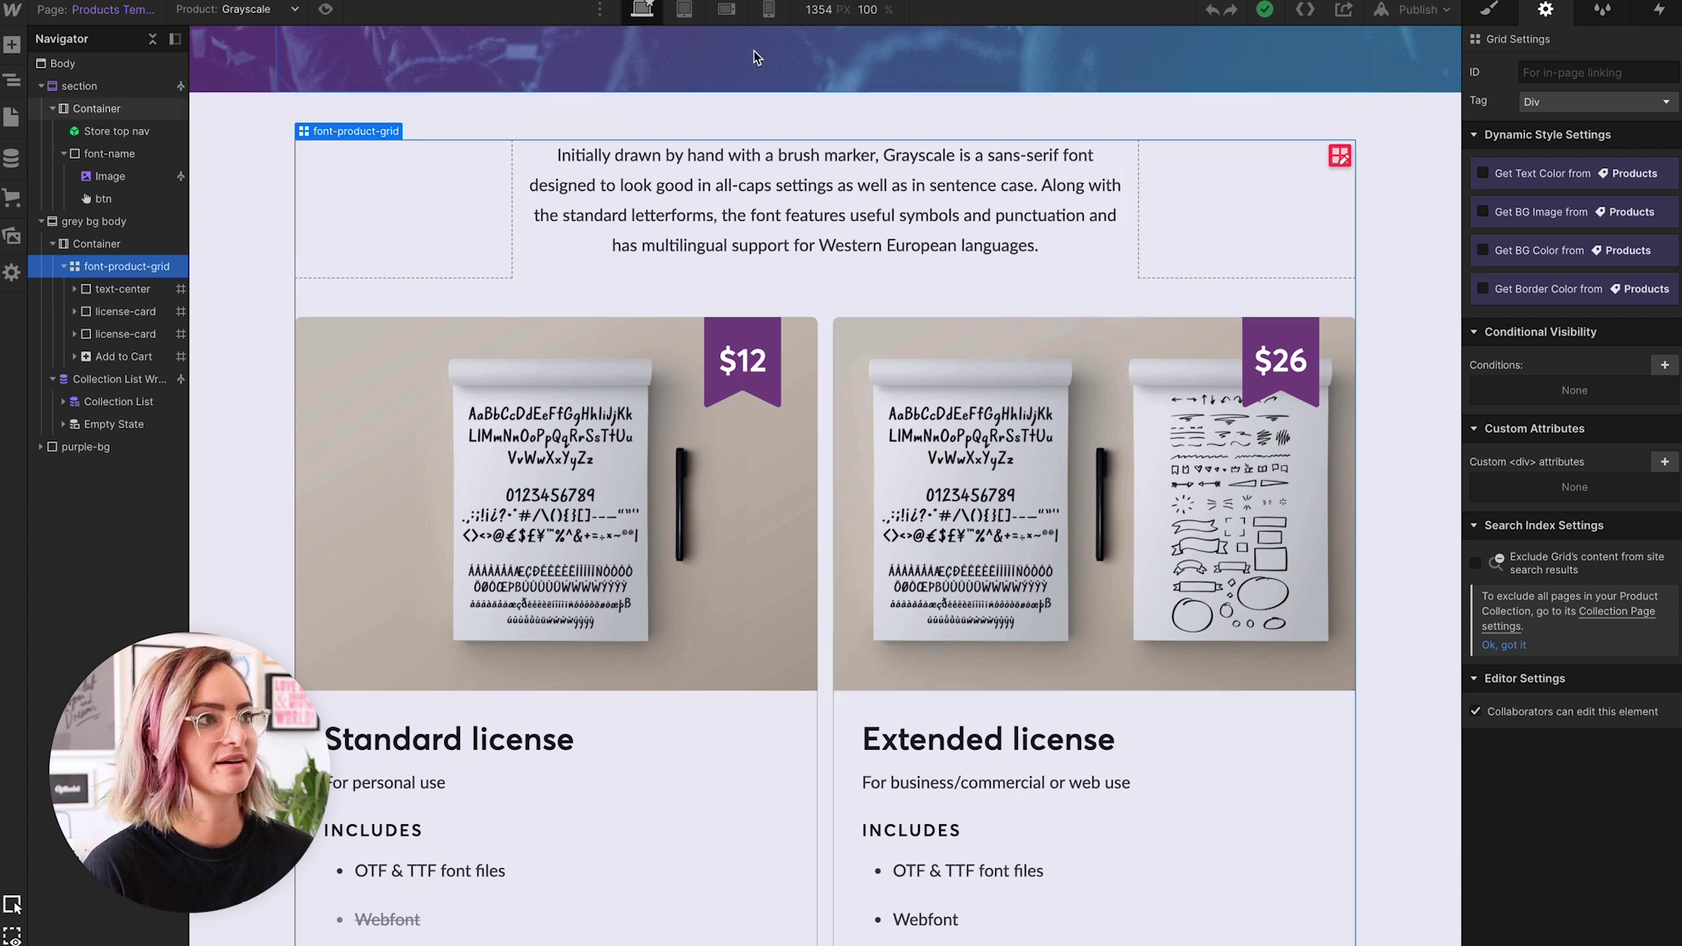
Step: Preview the license cards grid at Tablet and Mobile landscape widths
{"action": "left_click", "coordinate": [684, 10]}
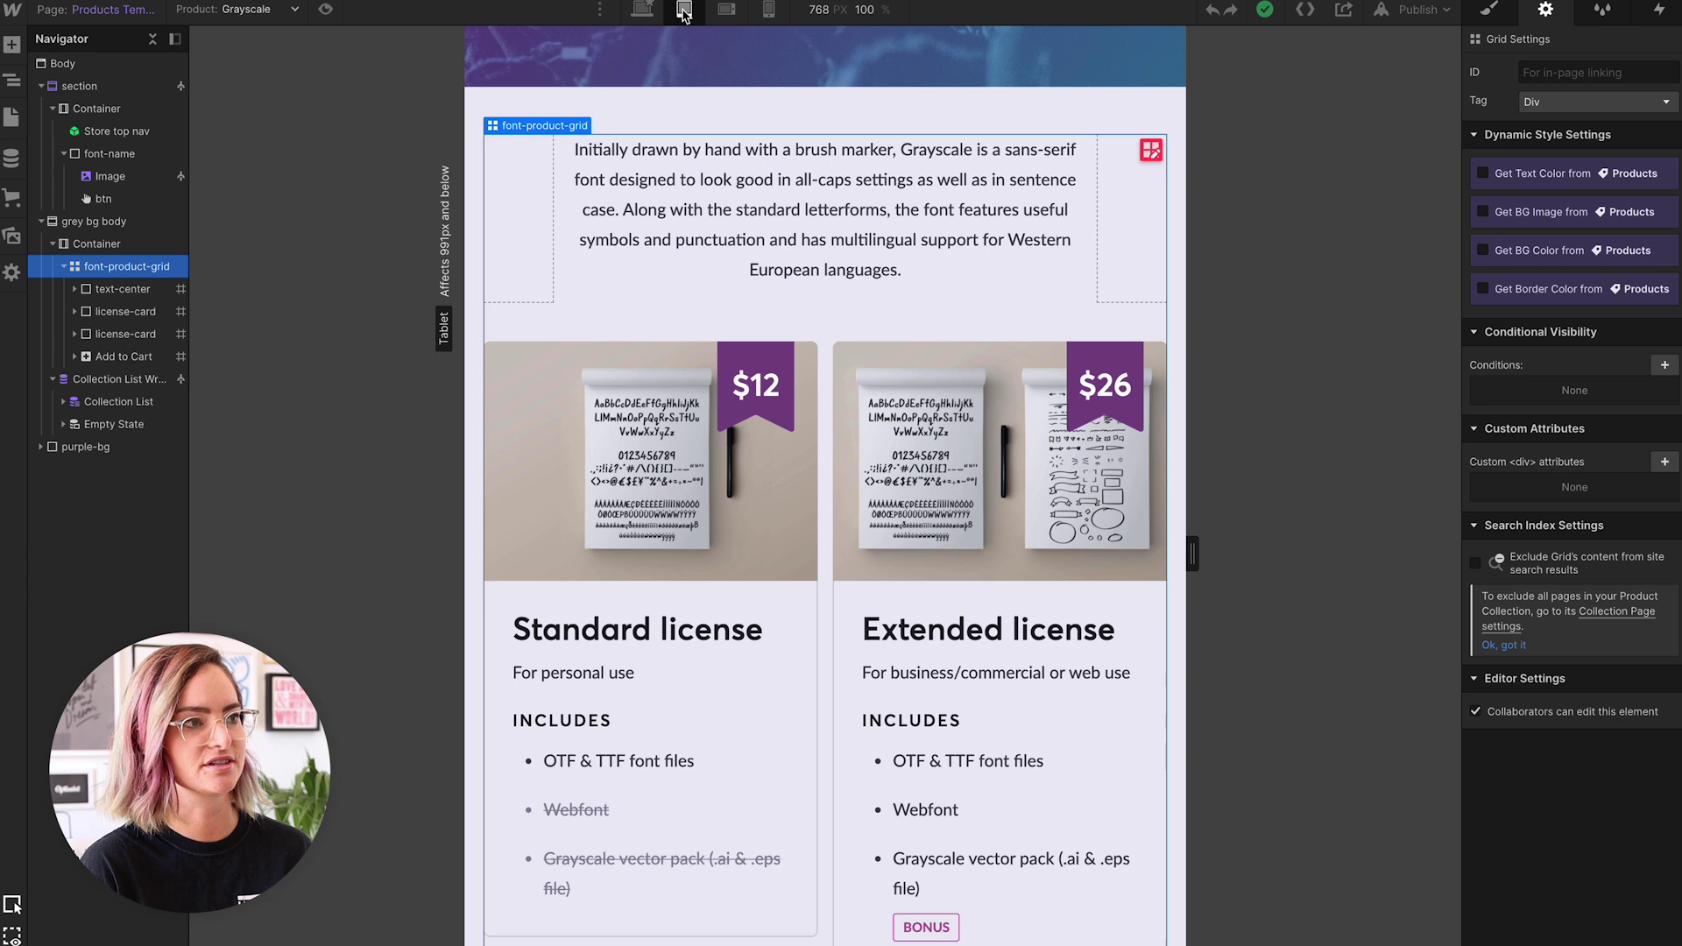
{"action": "scroll", "coordinate": [783, 272], "scroll_direction": "down", "scroll_amount": 2}
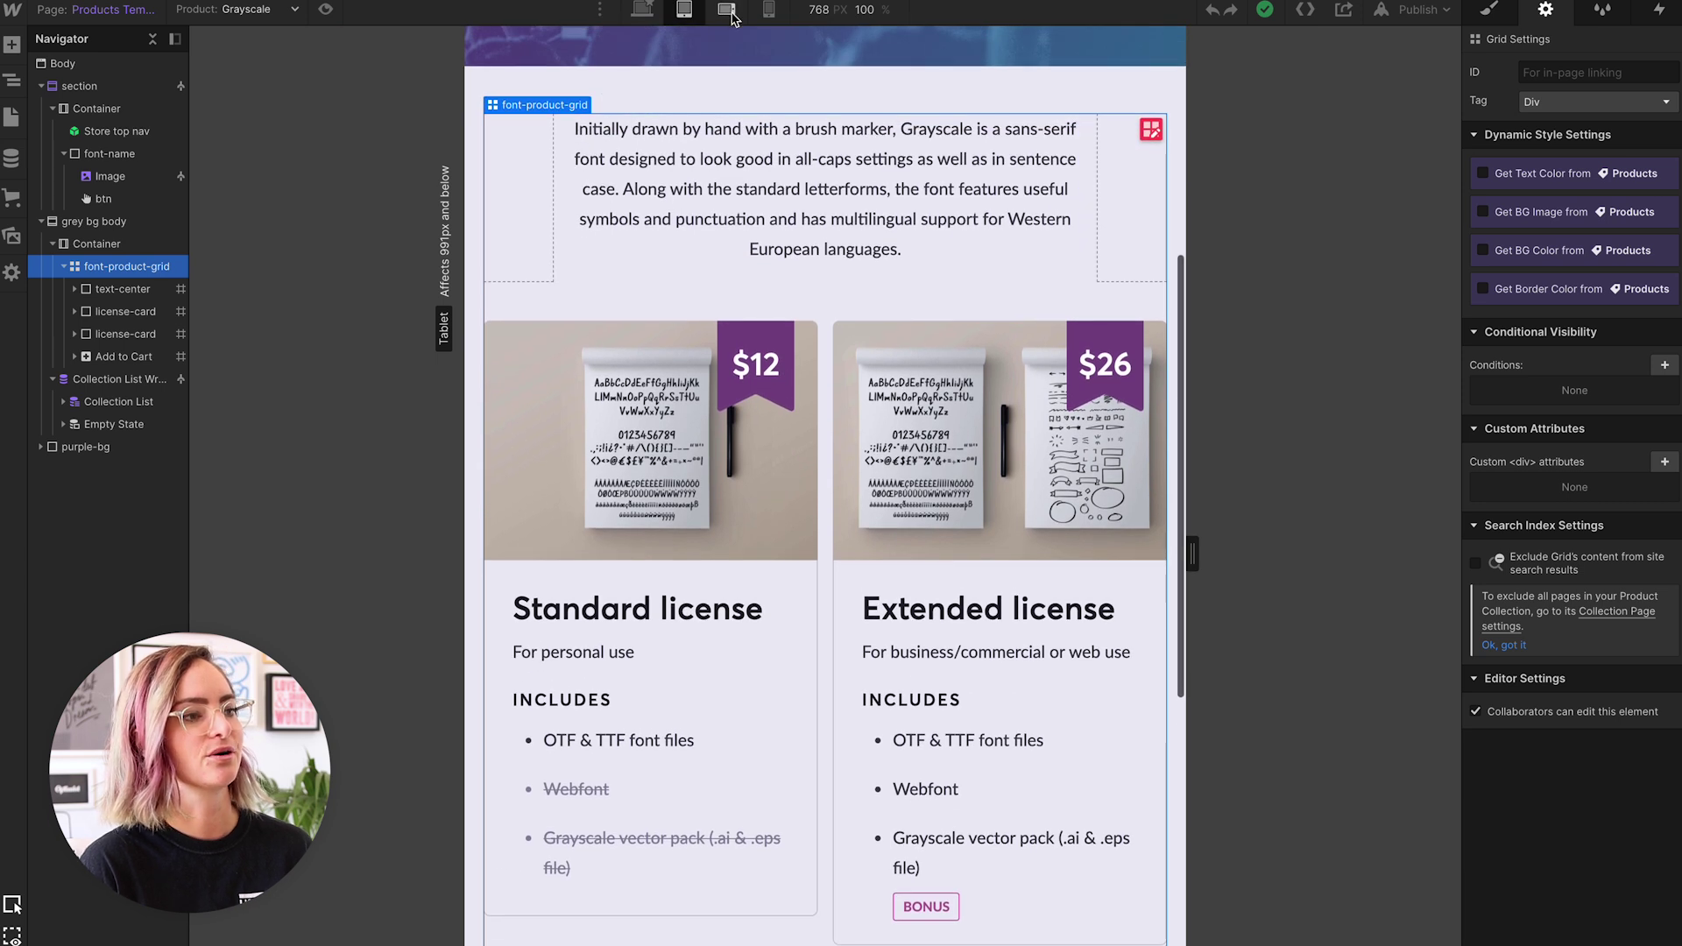
{"action": "left_click", "coordinate": [727, 11]}
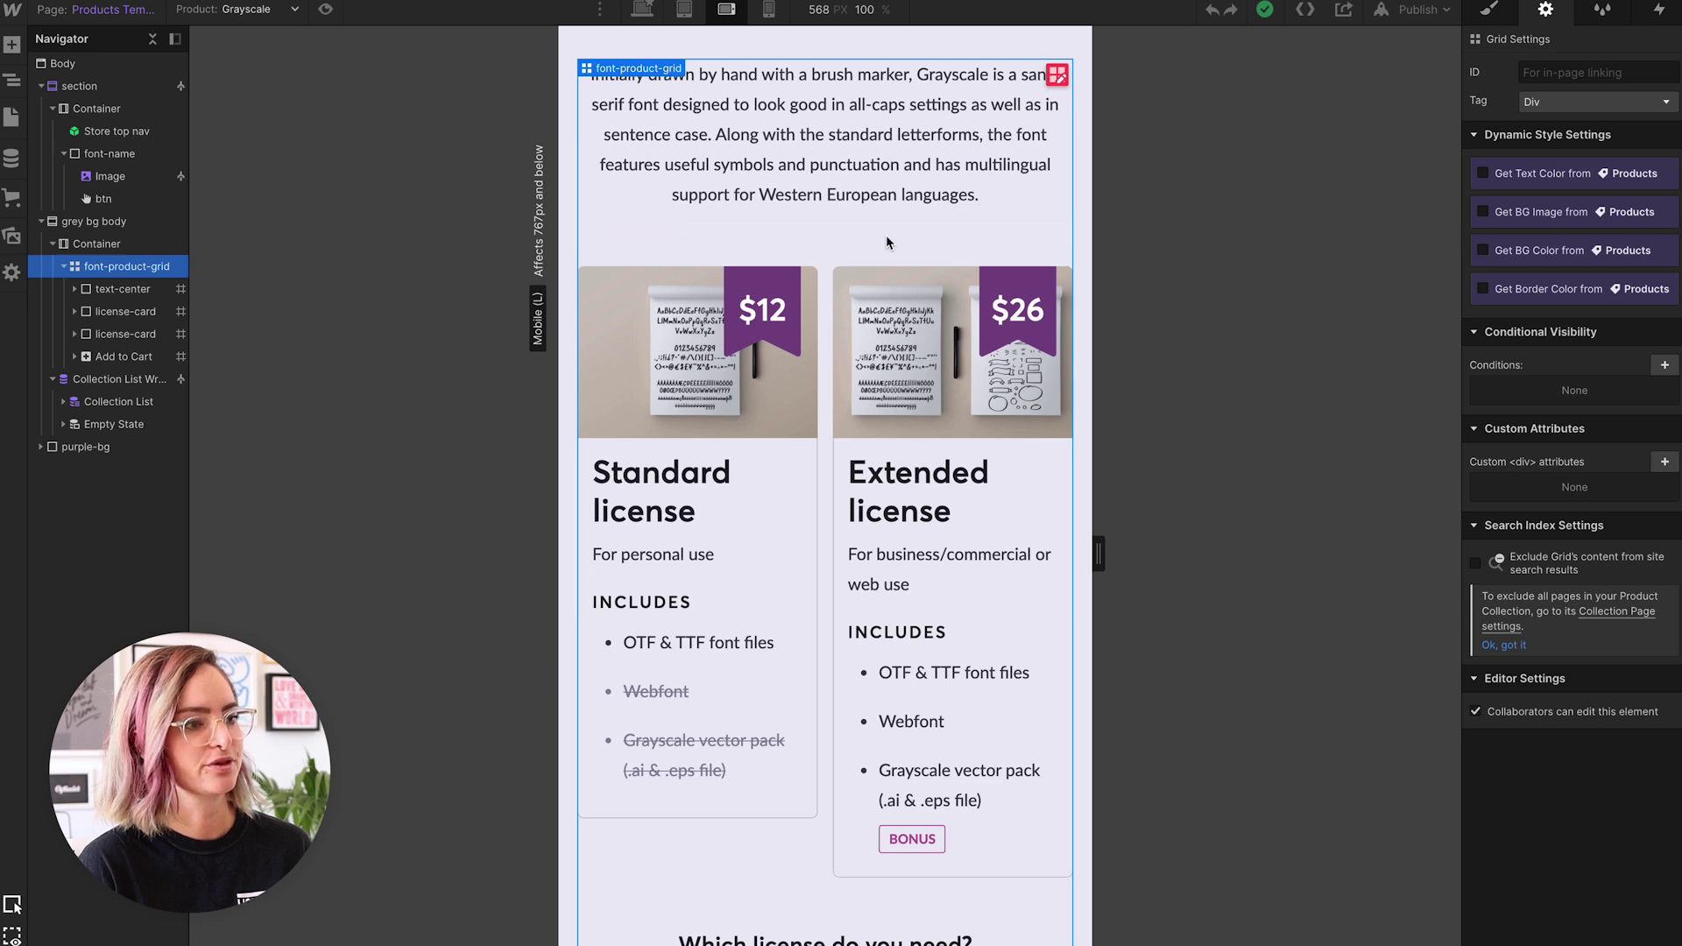
{"action": "scroll", "coordinate": [789, 202], "scroll_direction": "down", "scroll_amount": 2}
{"action": "scroll", "coordinate": [749, 193], "scroll_direction": "up", "scroll_amount": 2}
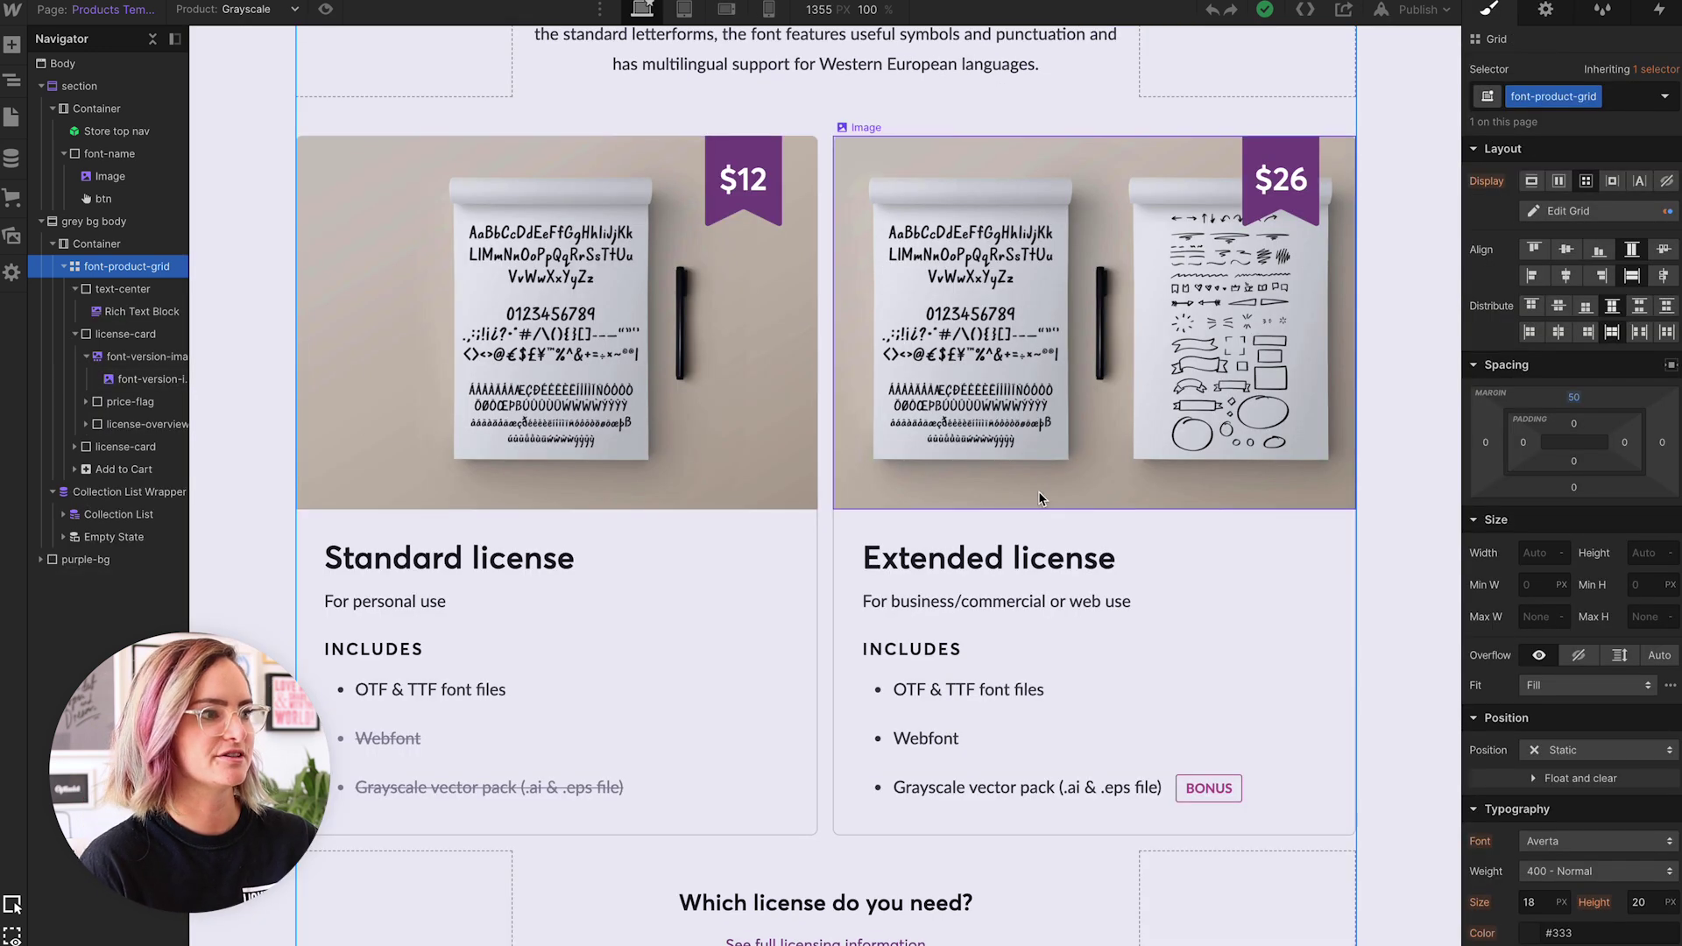
Step: Select the Standard card's image and test its lightbox full-screen preview
{"action": "left_click", "coordinate": [131, 333]}
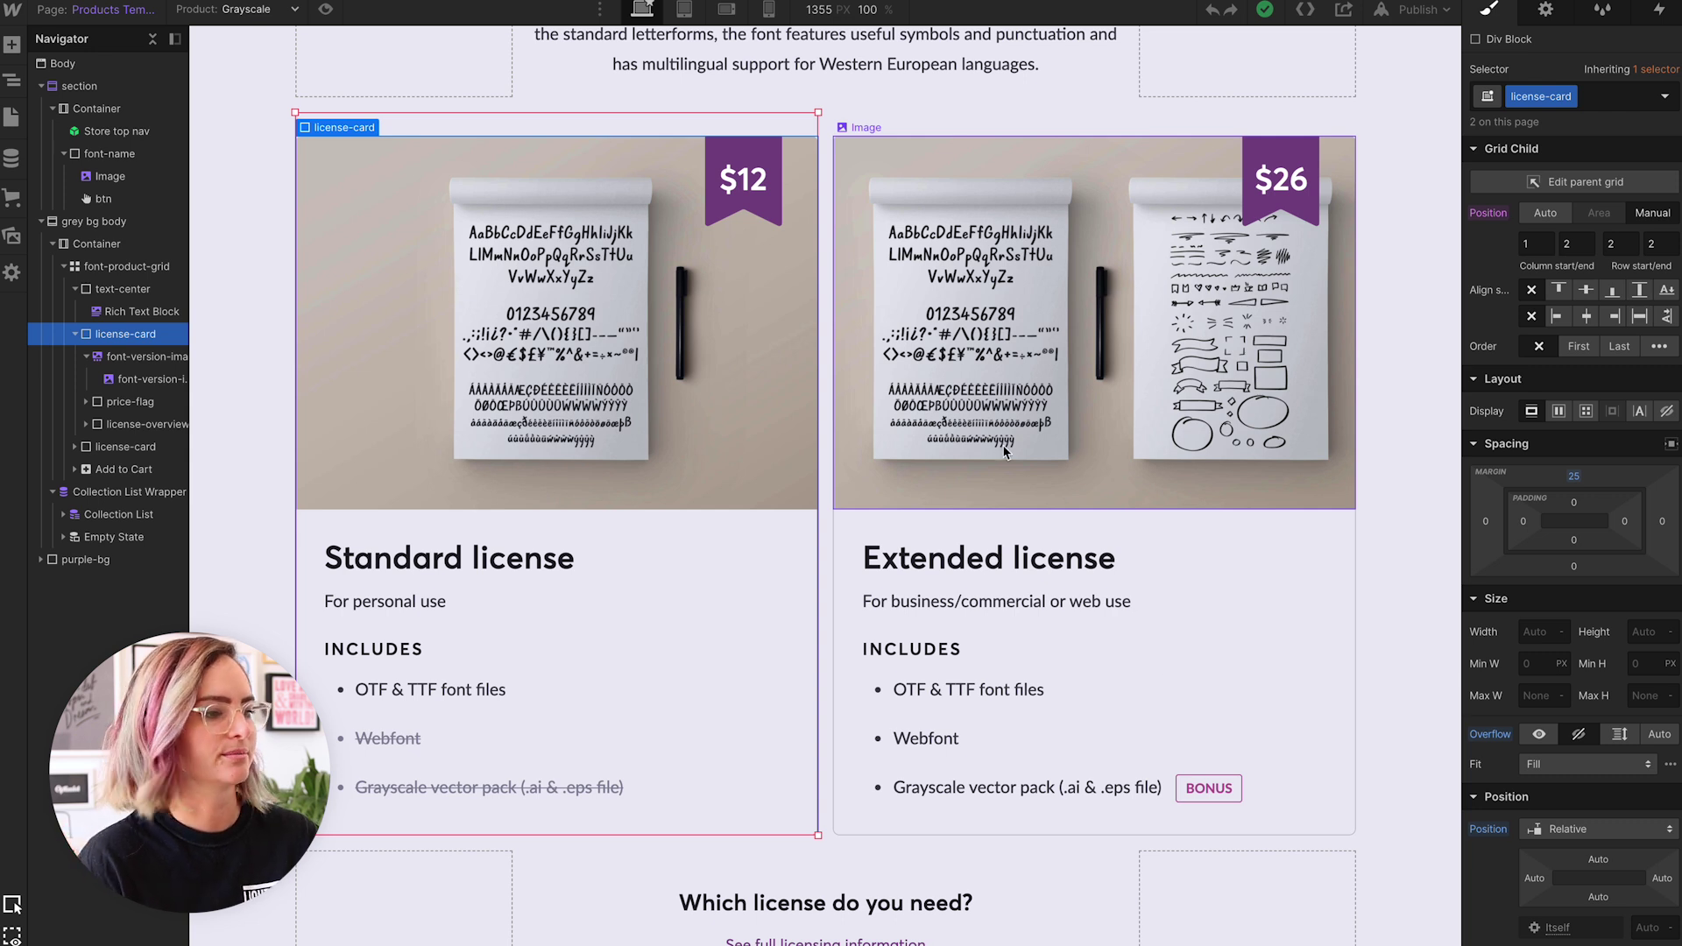
{"action": "left_click", "coordinate": [570, 412]}
{"action": "key", "text": "a"}
{"action": "scroll", "coordinate": [145, 476], "scroll_direction": "down", "scroll_amount": 10}
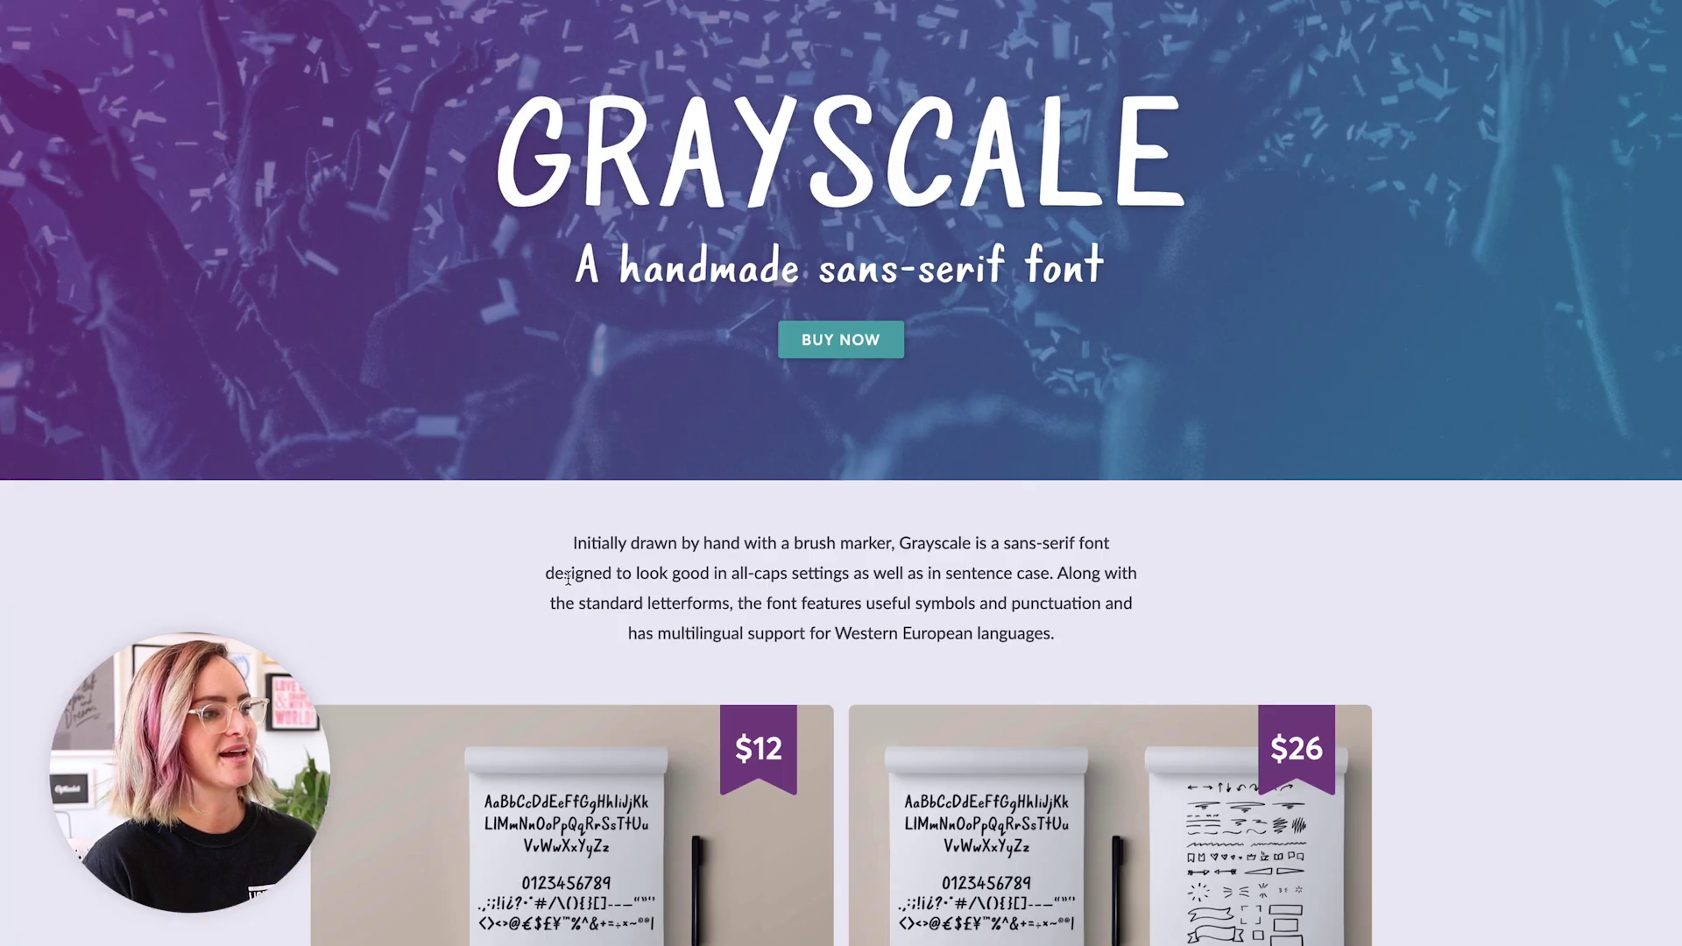
{"action": "scroll", "coordinate": [568, 578], "scroll_direction": "down", "scroll_amount": 5}
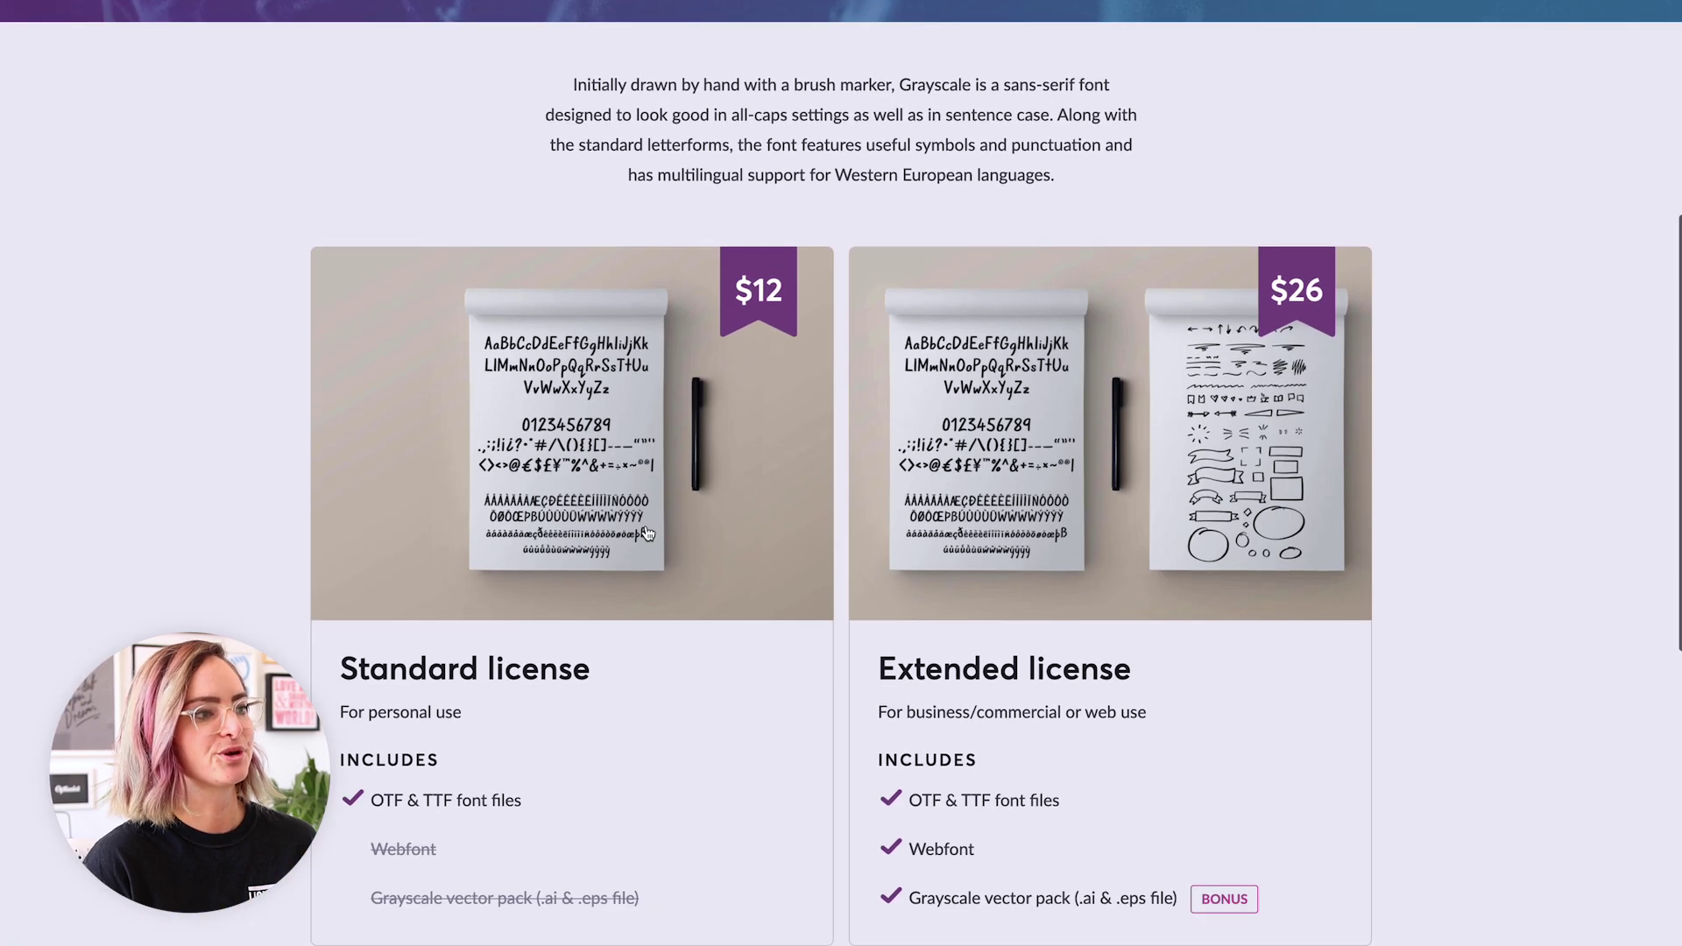
{"action": "left_click", "coordinate": [605, 420]}
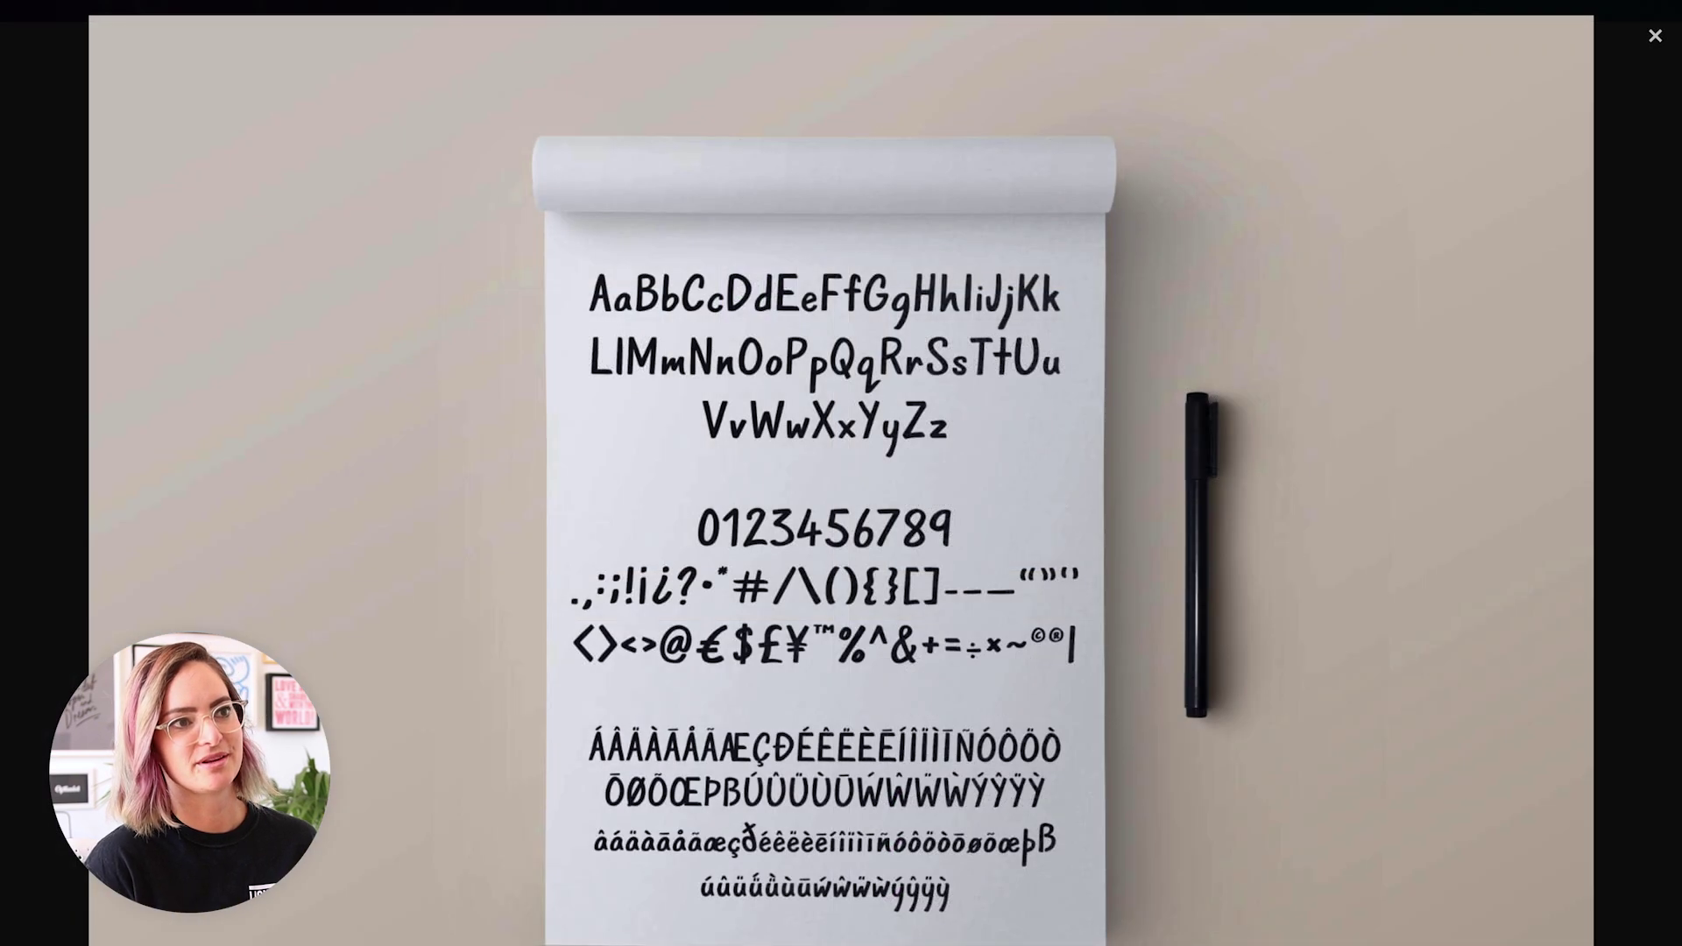
{"action": "left_click", "coordinate": [1655, 36]}
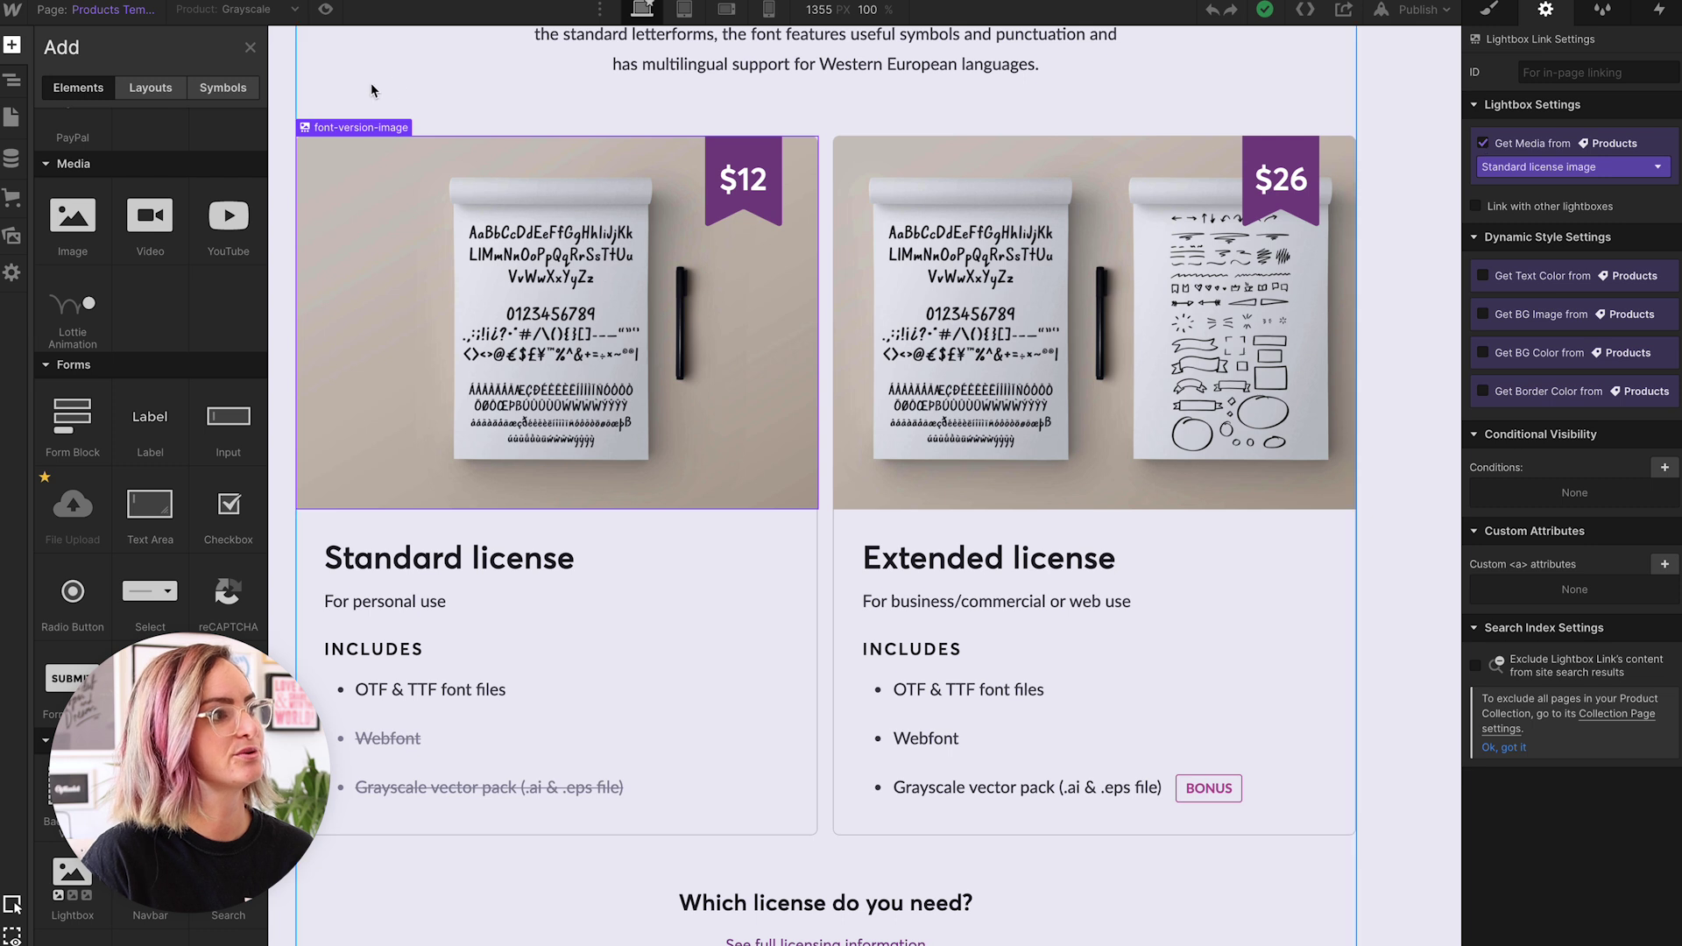
{"action": "key", "text": "z"}
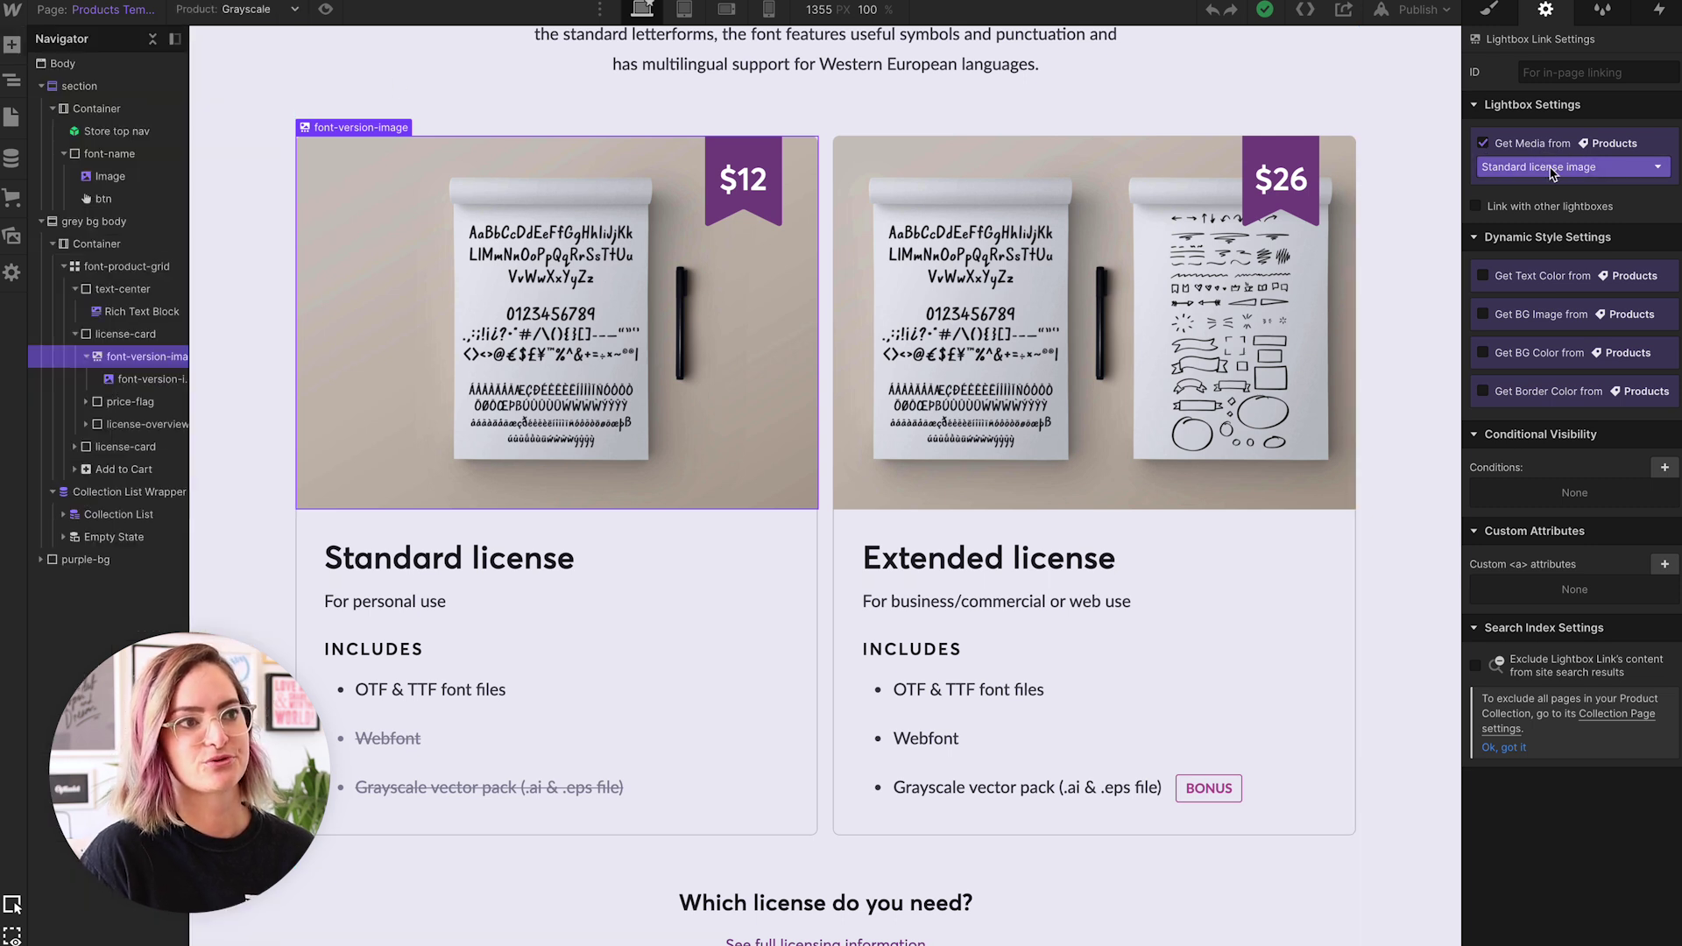
Step: Select the Standard card's $12 price flag and check it at Mobile and Desktop widths
{"action": "left_click", "coordinate": [984, 294]}
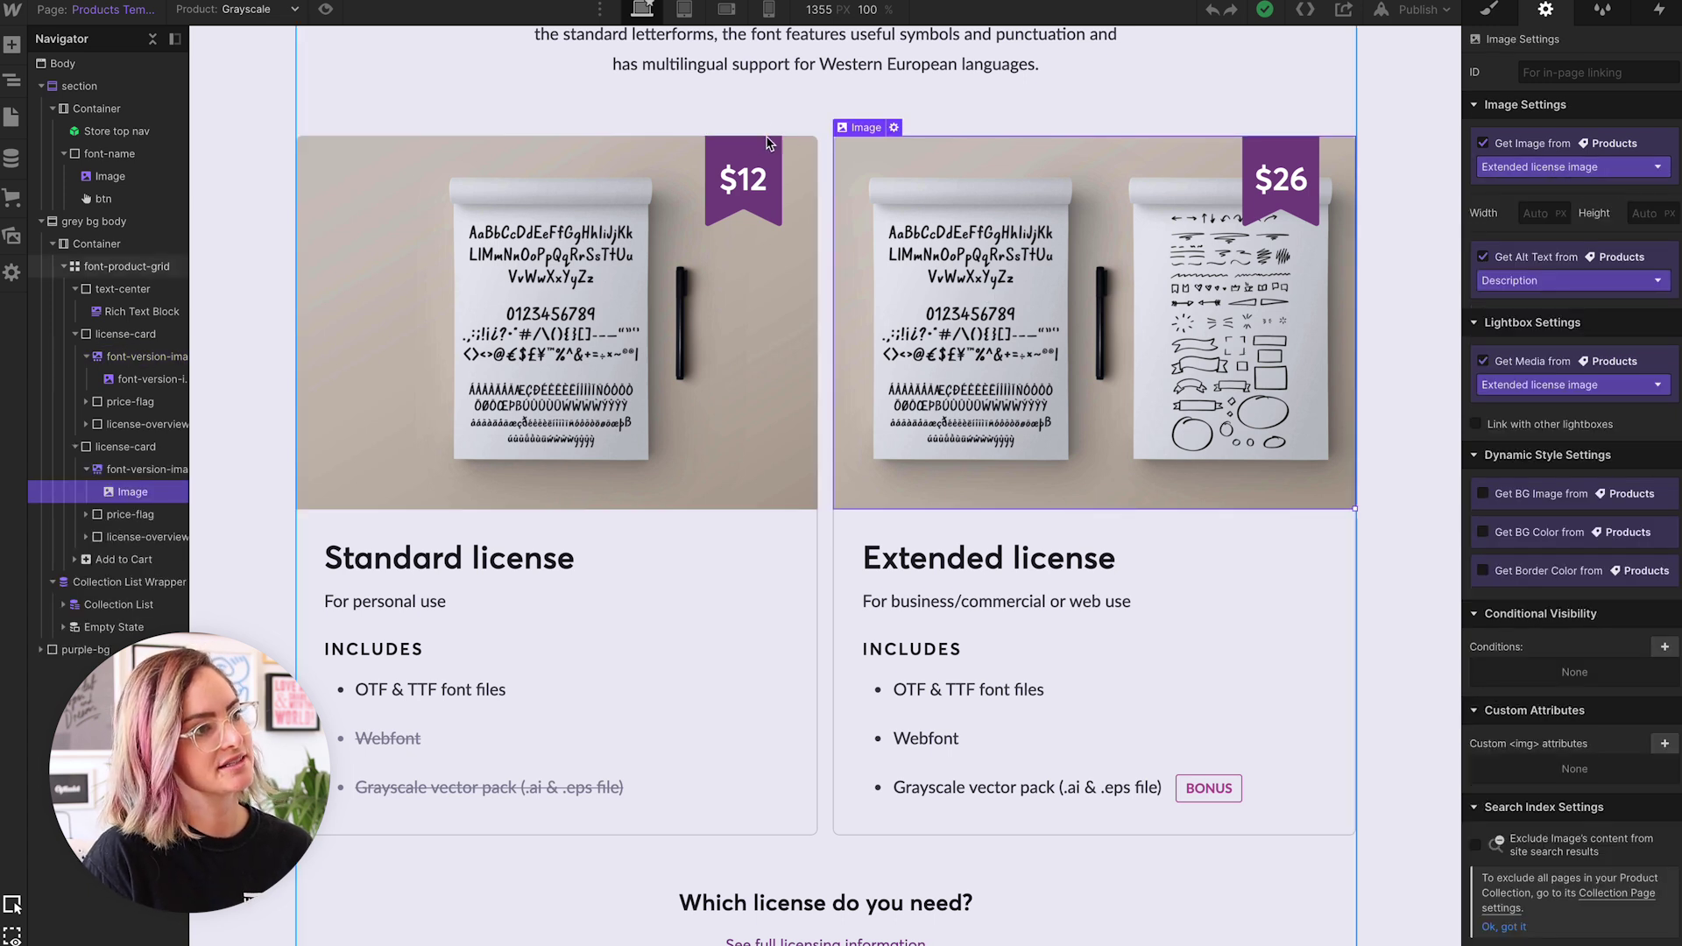
{"action": "left_click", "coordinate": [741, 188]}
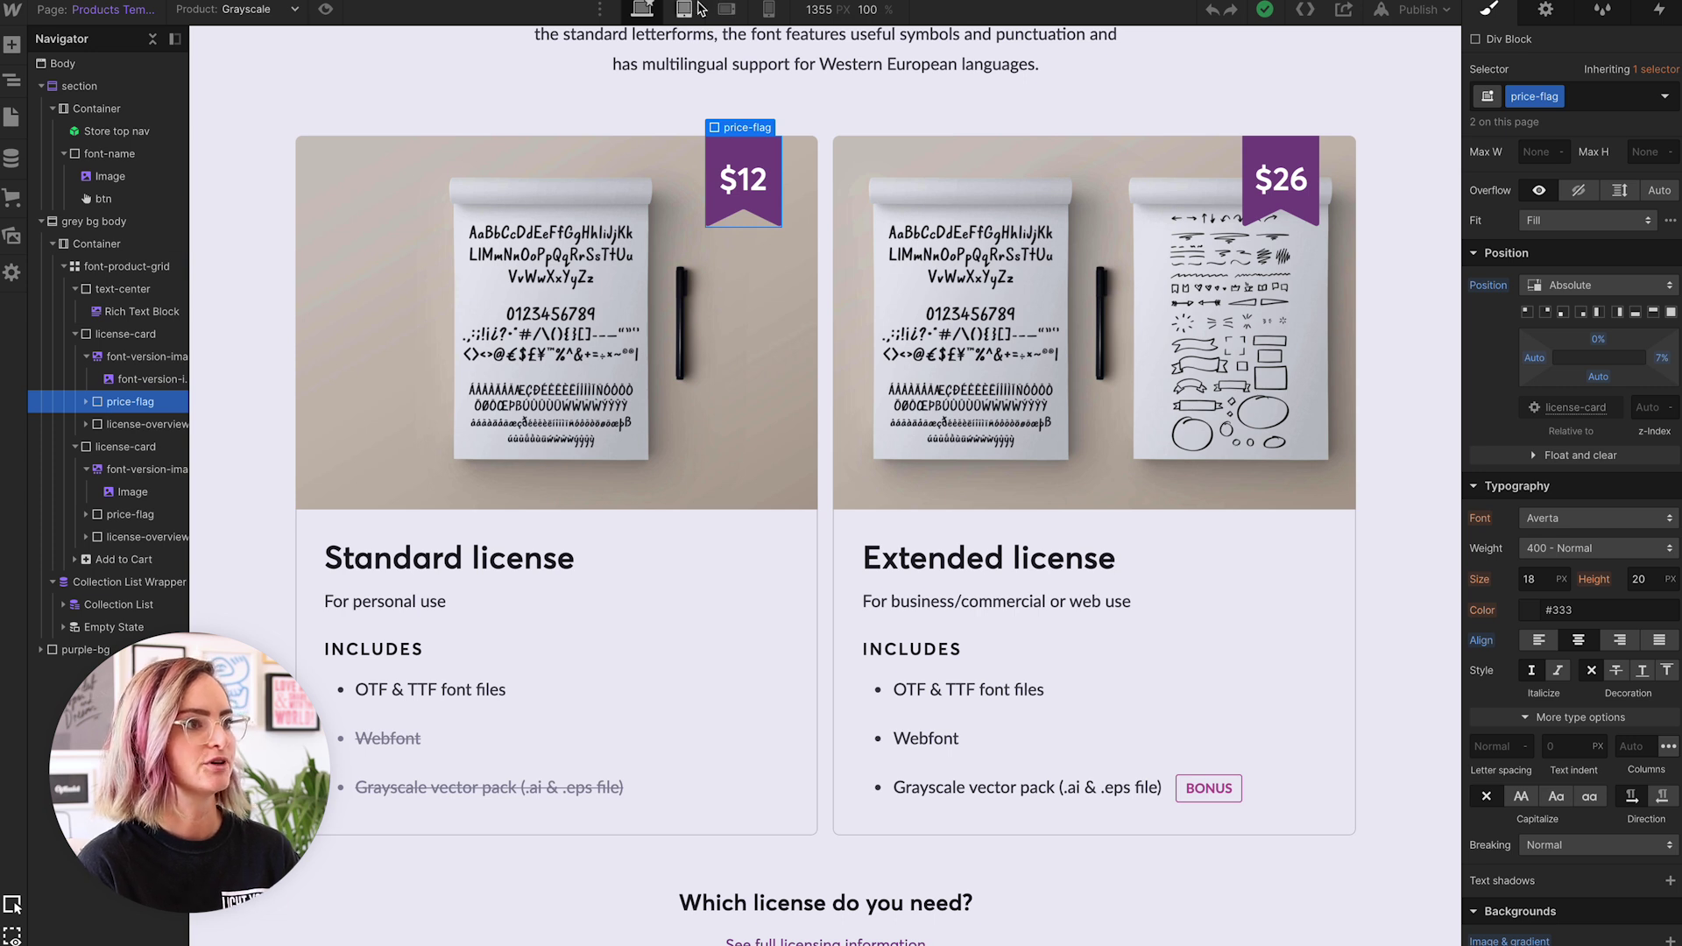
{"action": "left_click", "coordinate": [728, 9]}
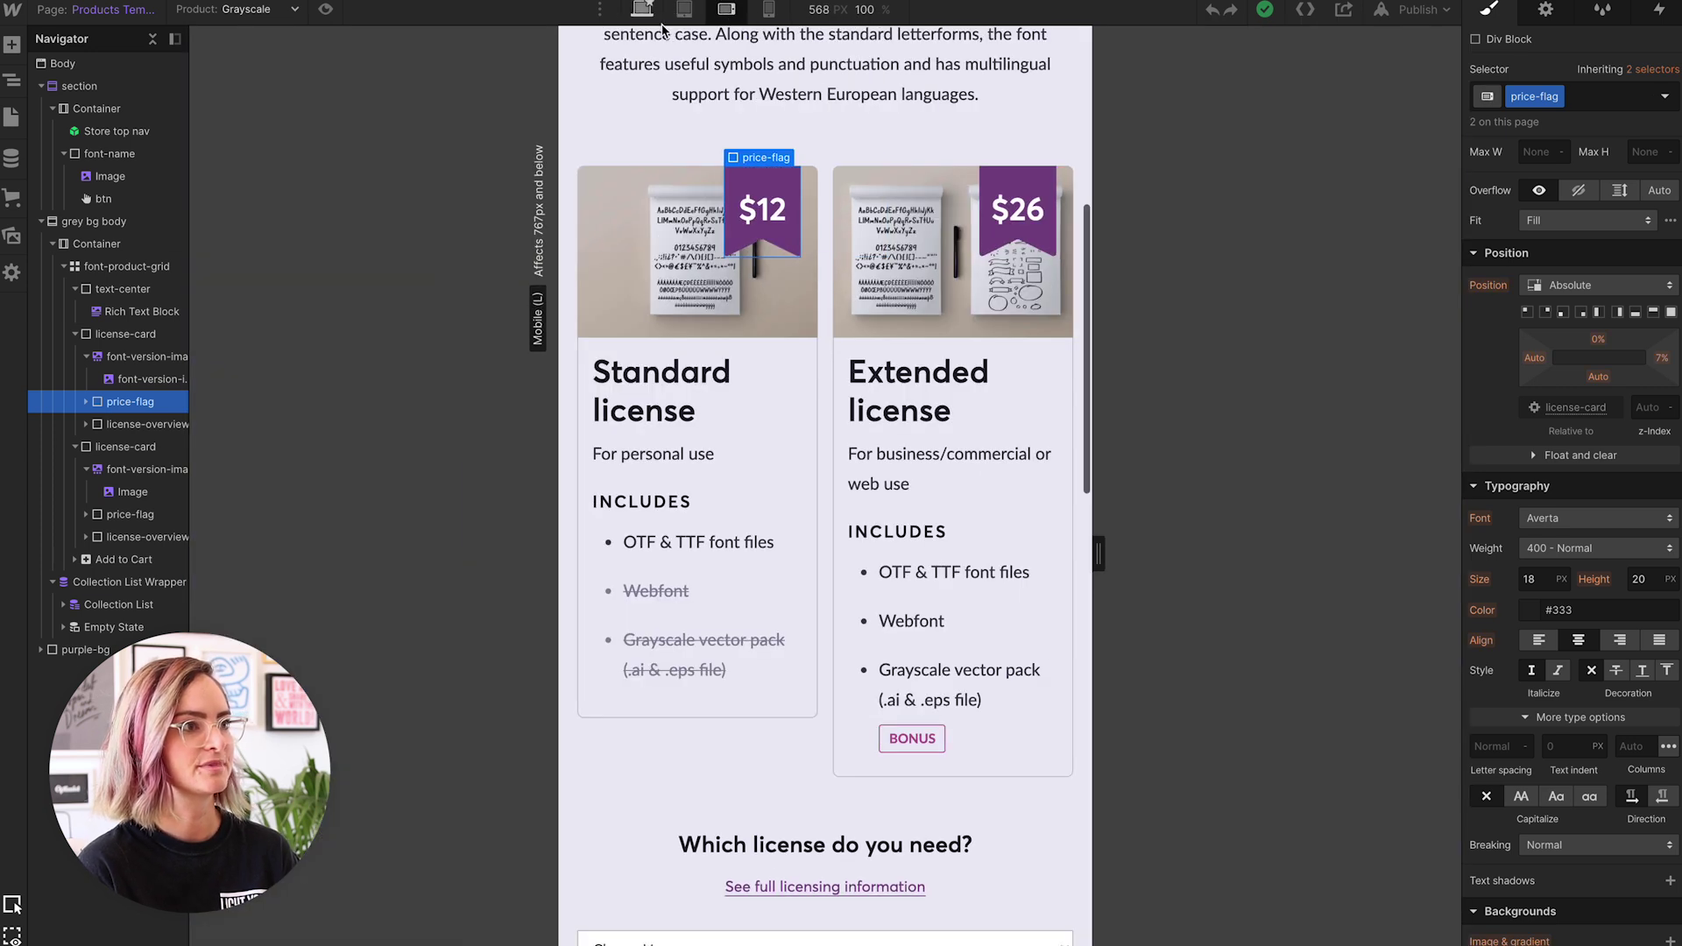
{"action": "left_click", "coordinate": [642, 9]}
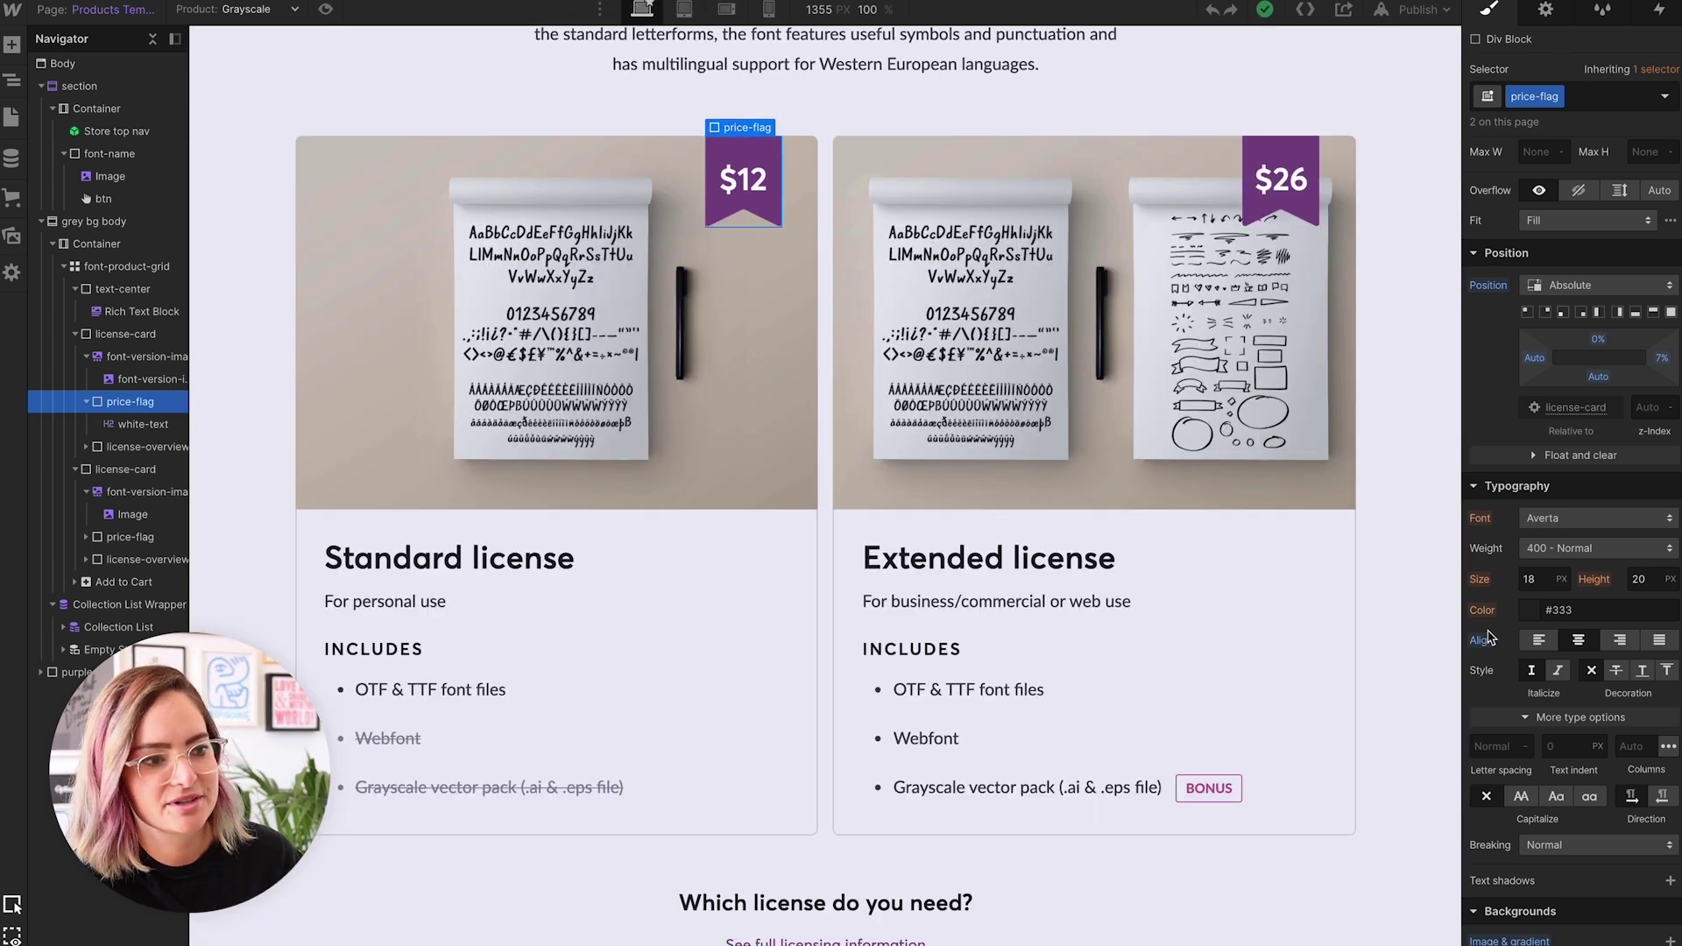
{"action": "scroll", "coordinate": [1538, 771], "scroll_direction": "down", "scroll_amount": 3}
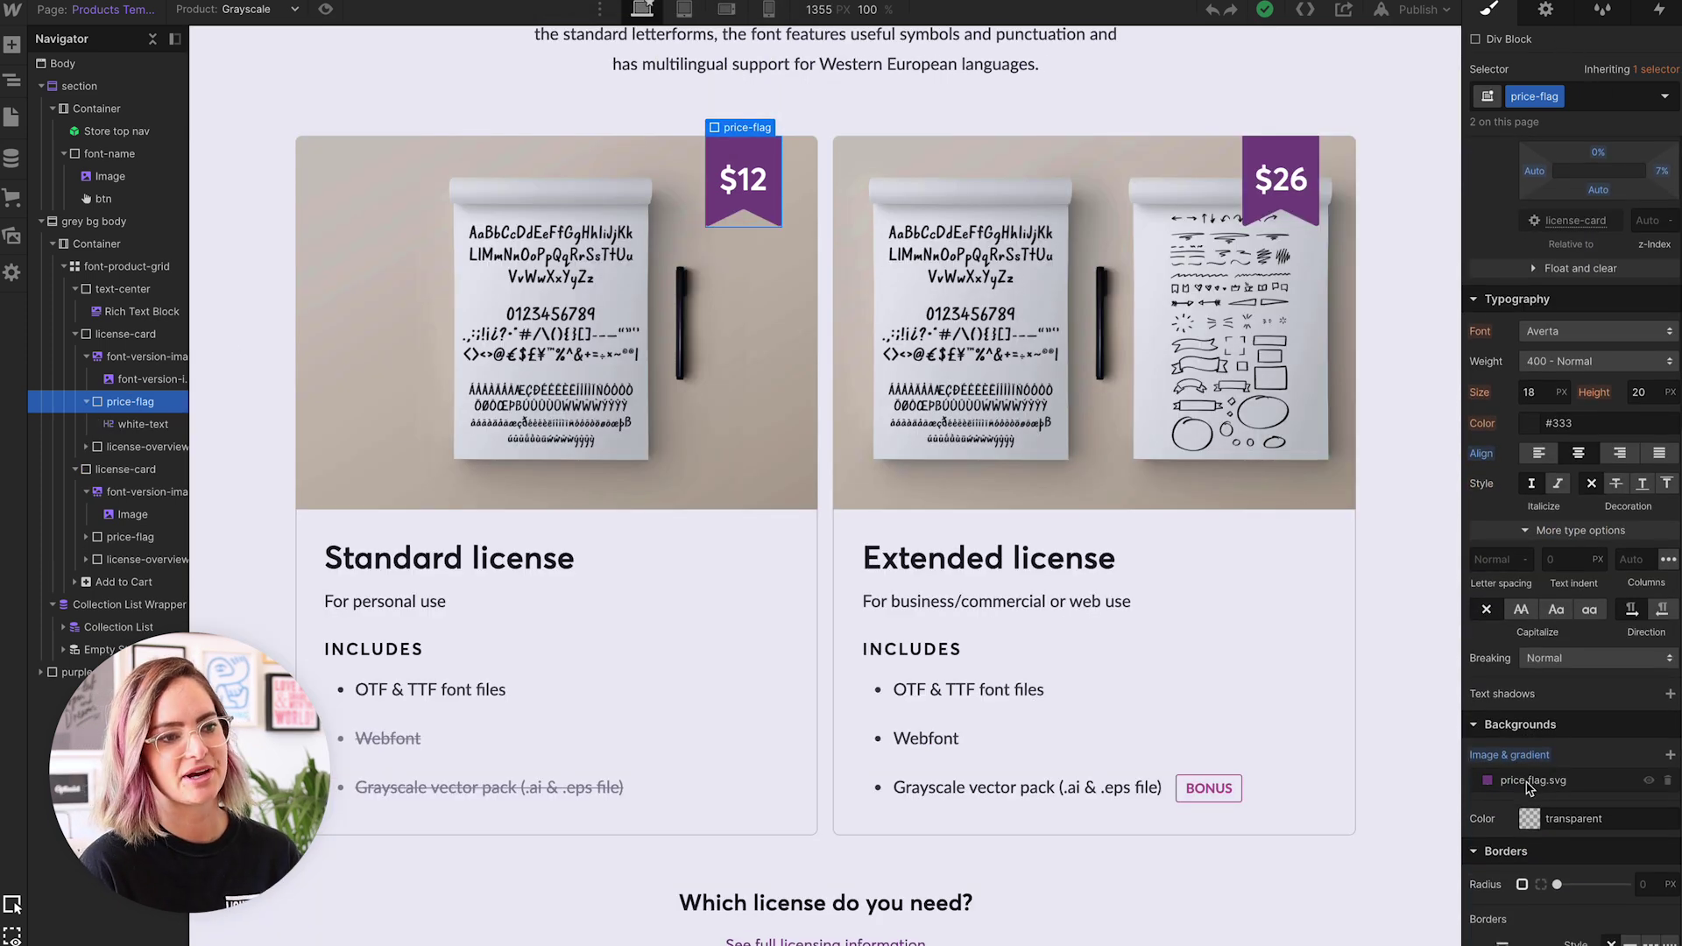
Step: Select the $12 price heading and view its Standard license price binding
{"action": "left_click", "coordinate": [743, 194]}
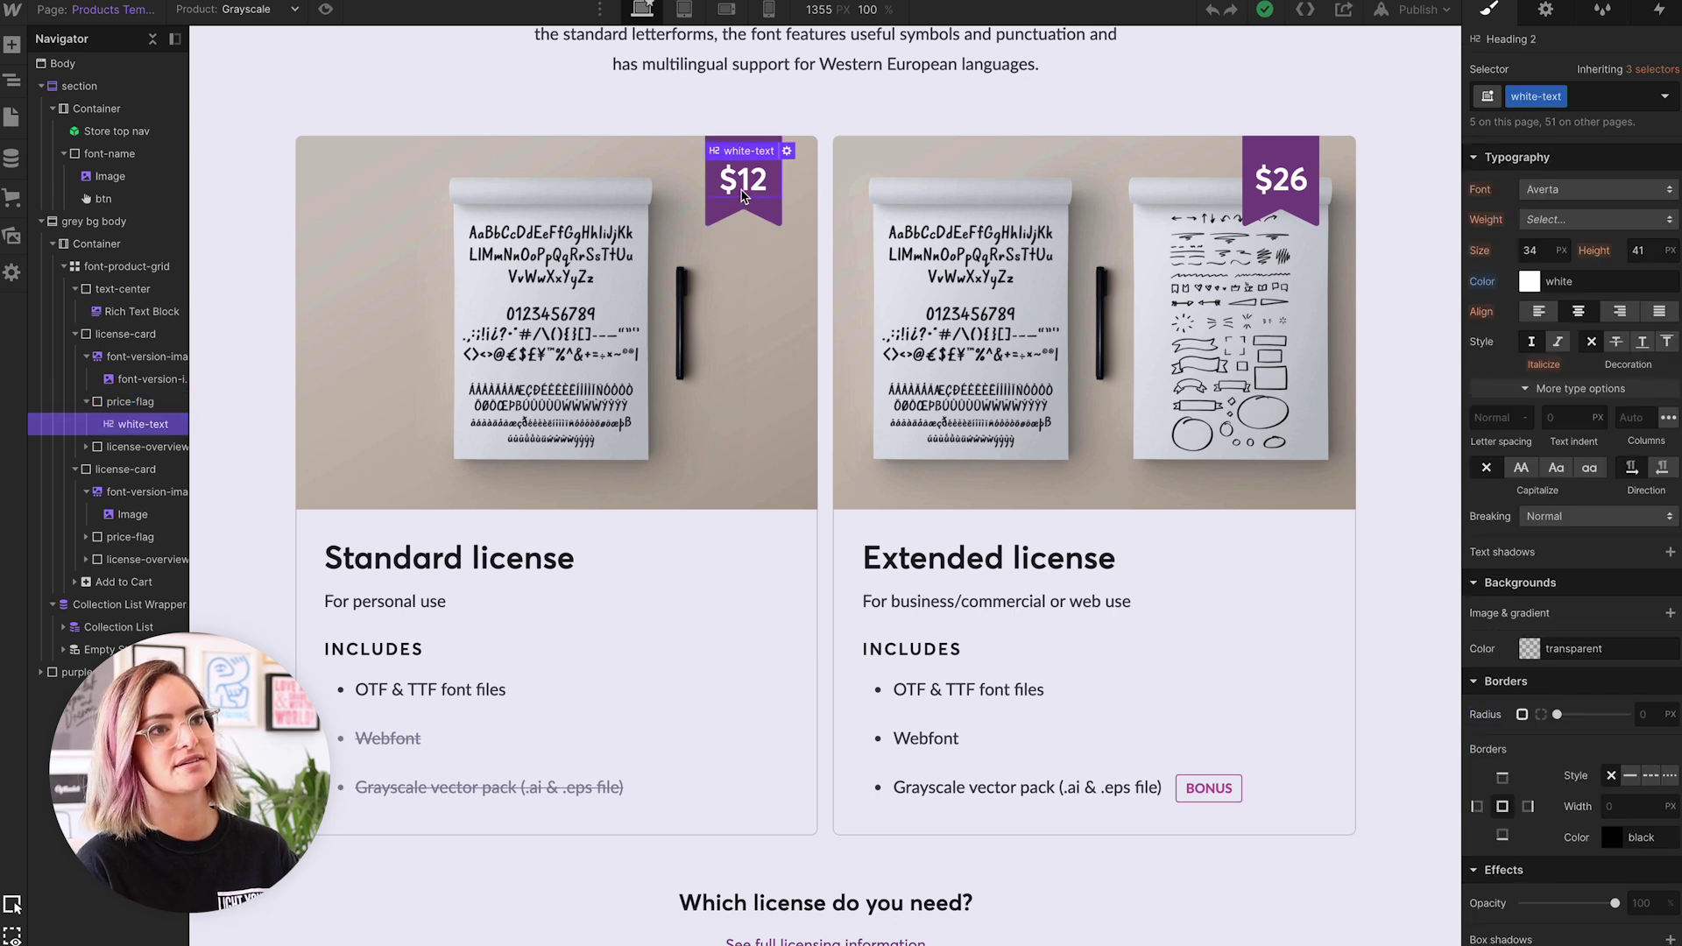
{"action": "left_click", "coordinate": [1547, 11]}
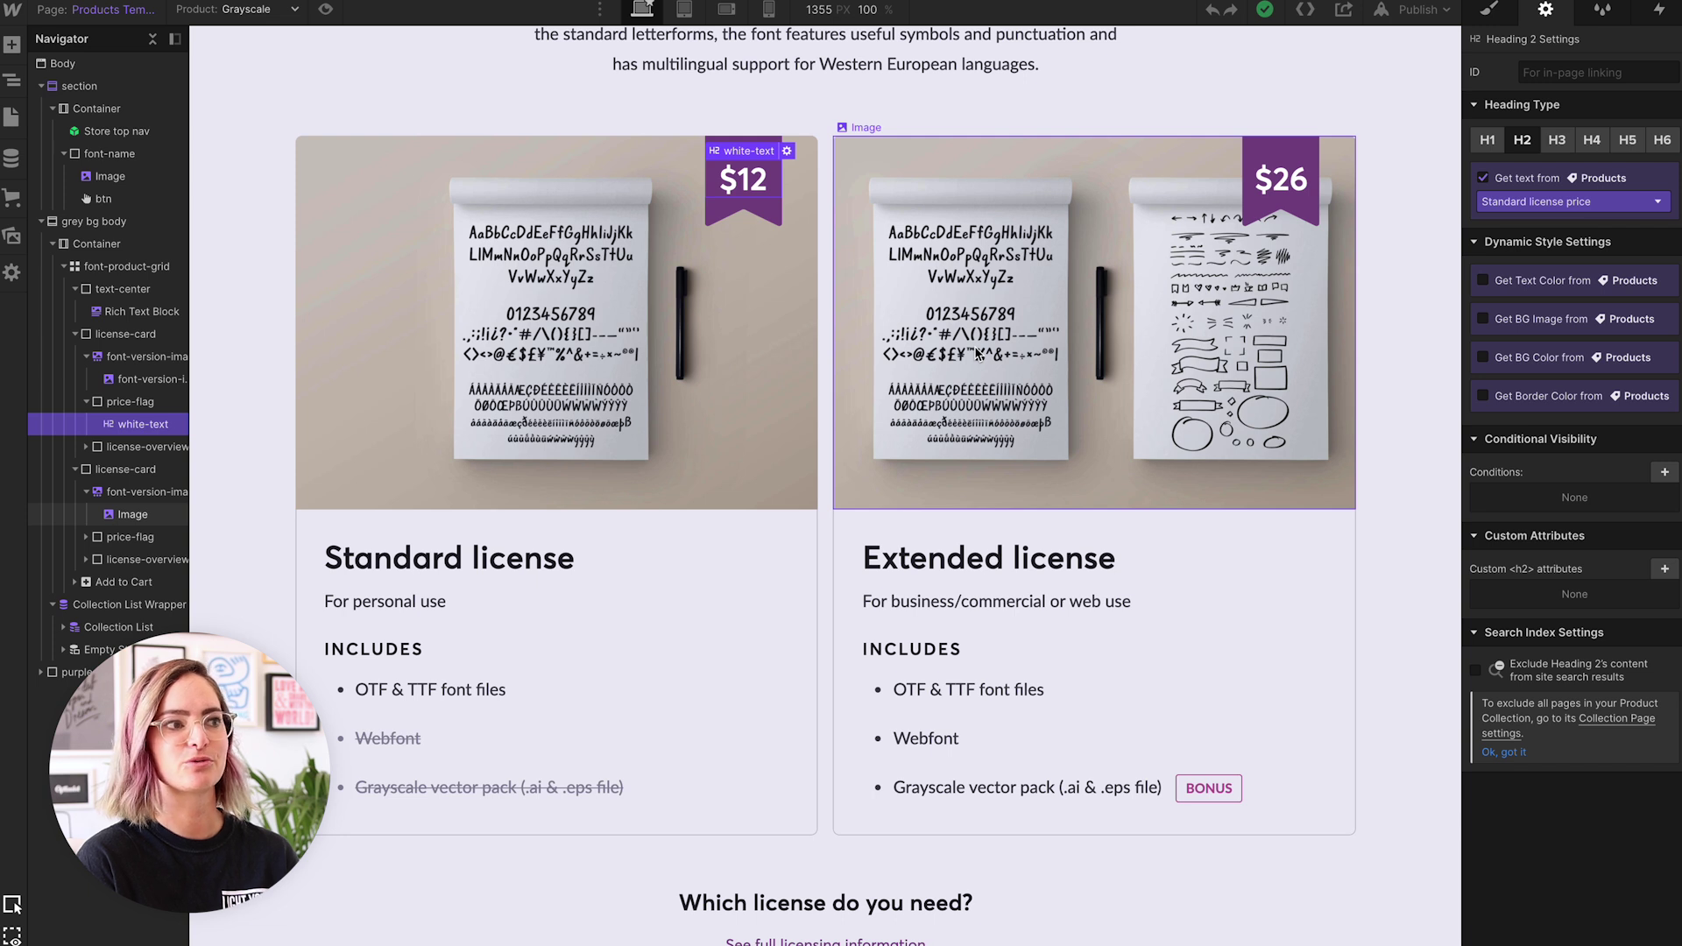
{"action": "scroll", "coordinate": [977, 354], "scroll_direction": "up", "scroll_amount": 1}
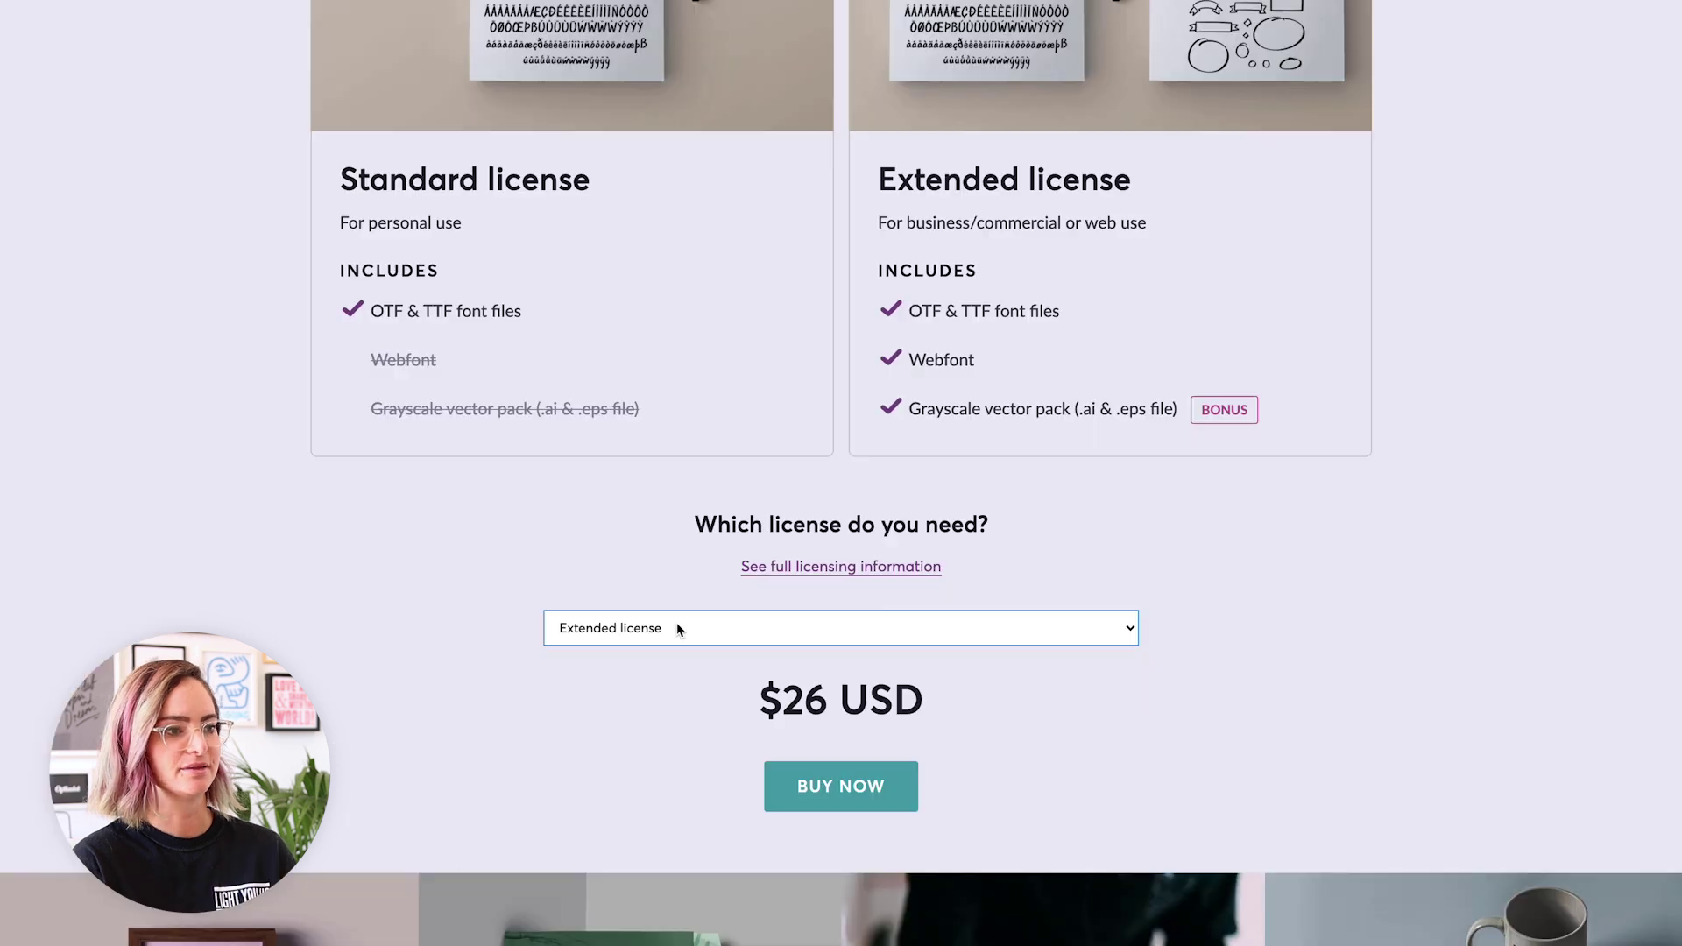
Step: Pick the Standard license ($12 USD) from the live store's license dropdown, then return to the Designer
{"action": "left_click", "coordinate": [680, 628]}
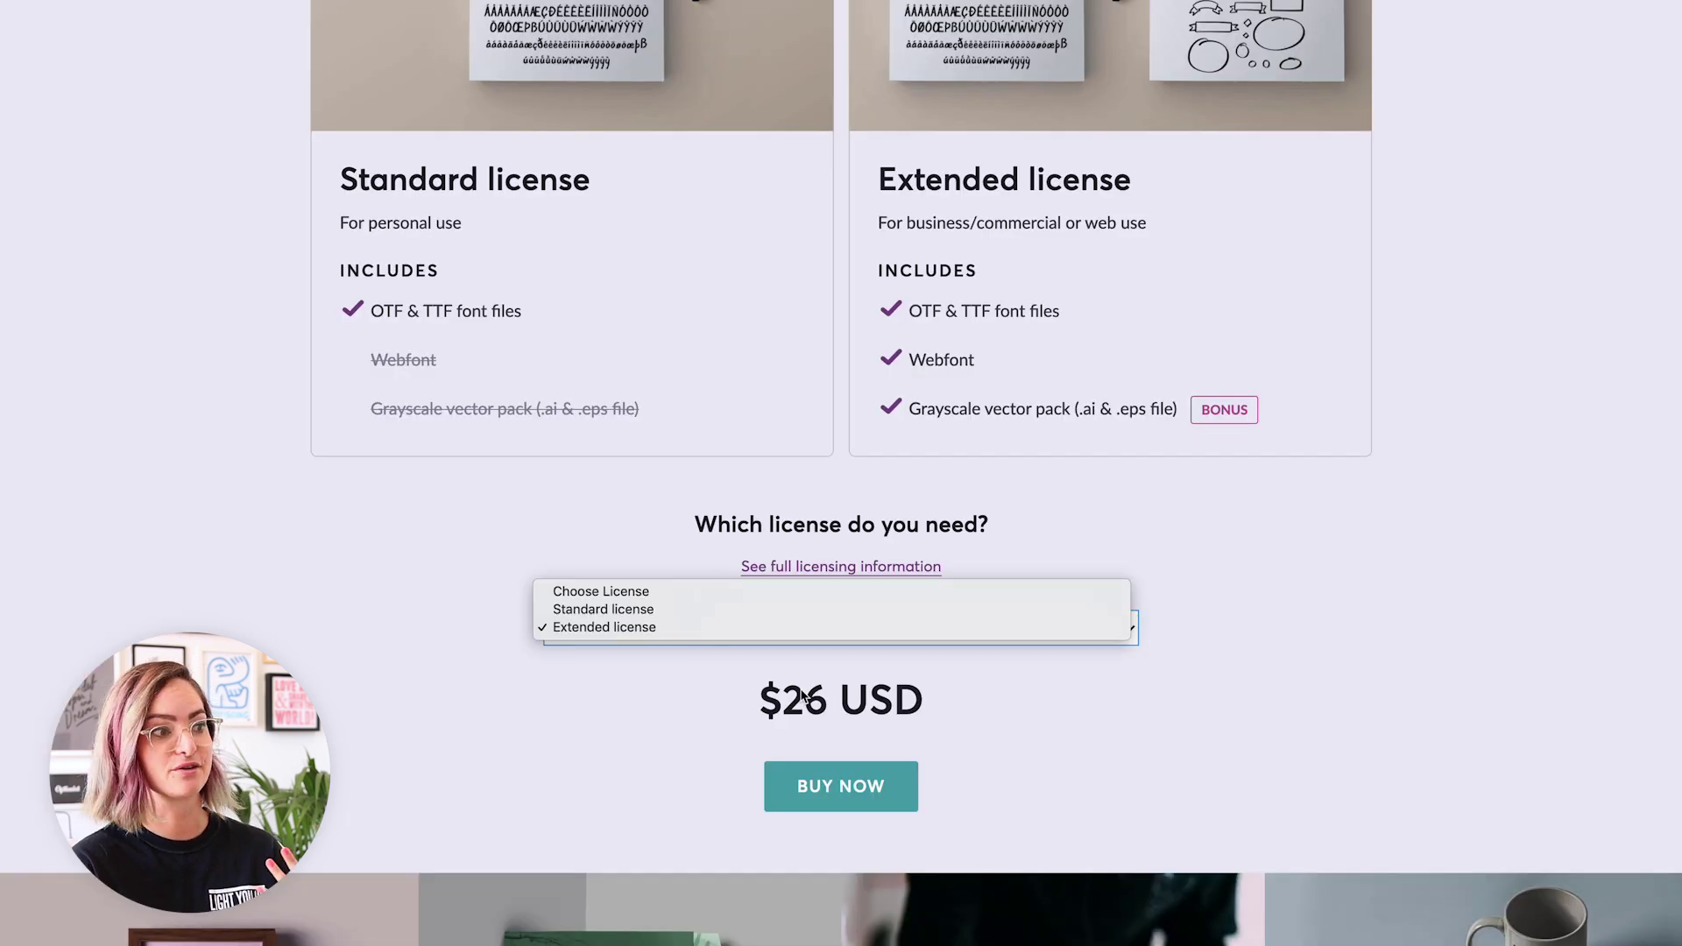
{"action": "left_click", "coordinate": [646, 609]}
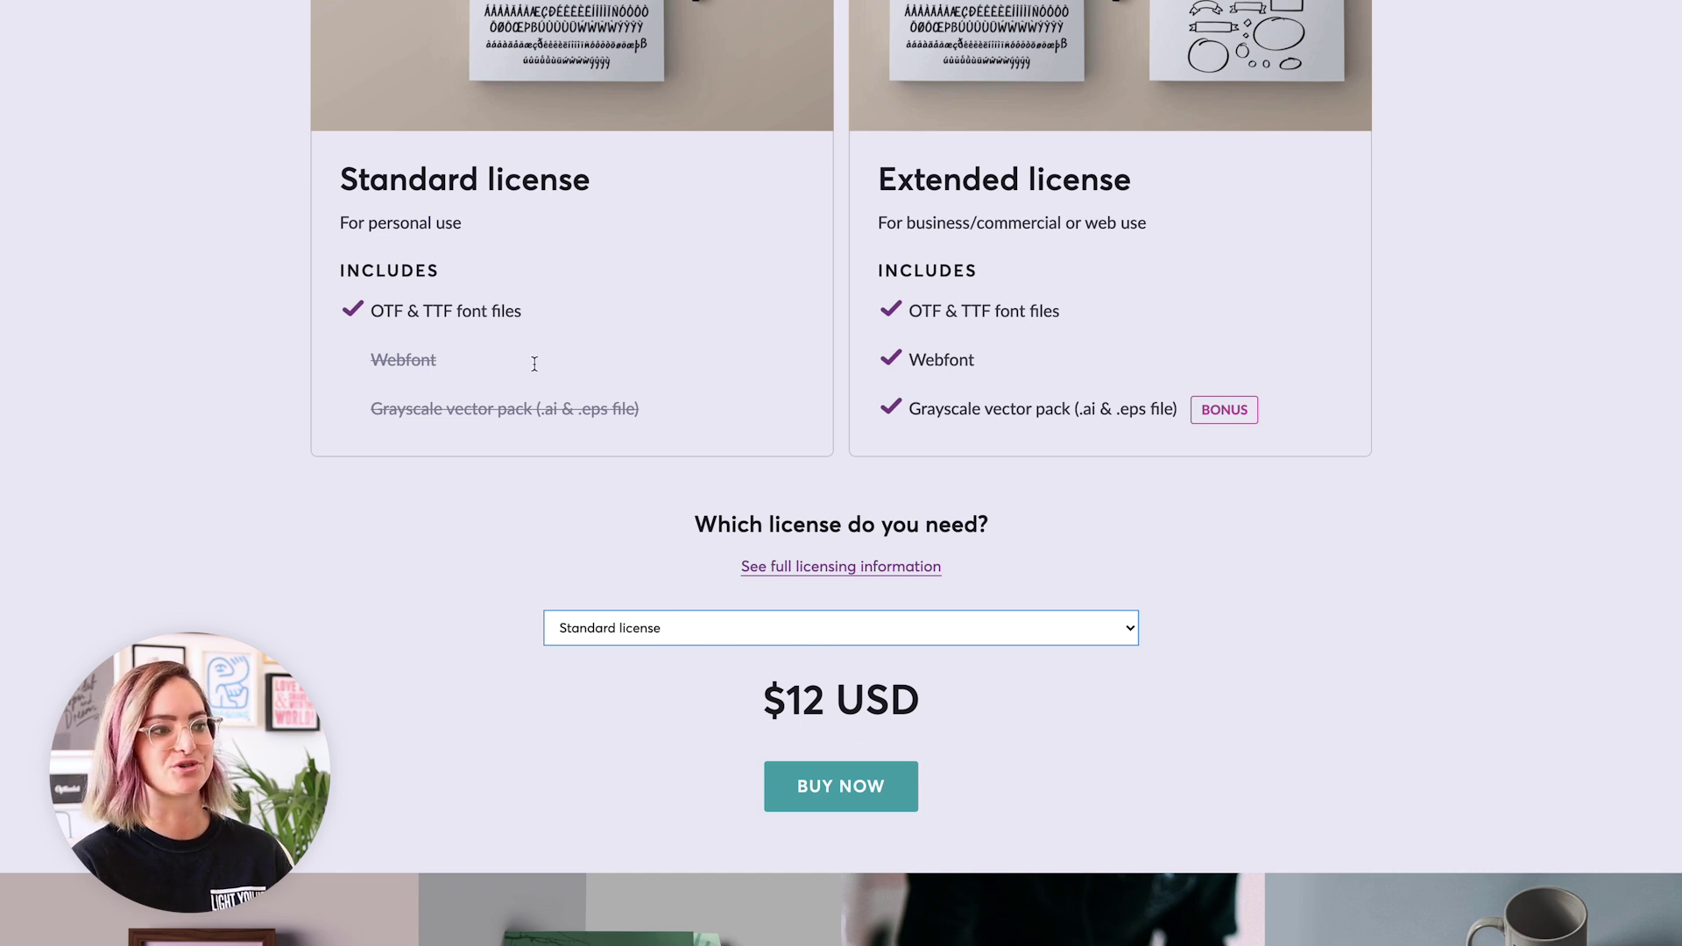
{"action": "scroll", "coordinate": [775, 648], "scroll_direction": "up", "scroll_amount": 3}
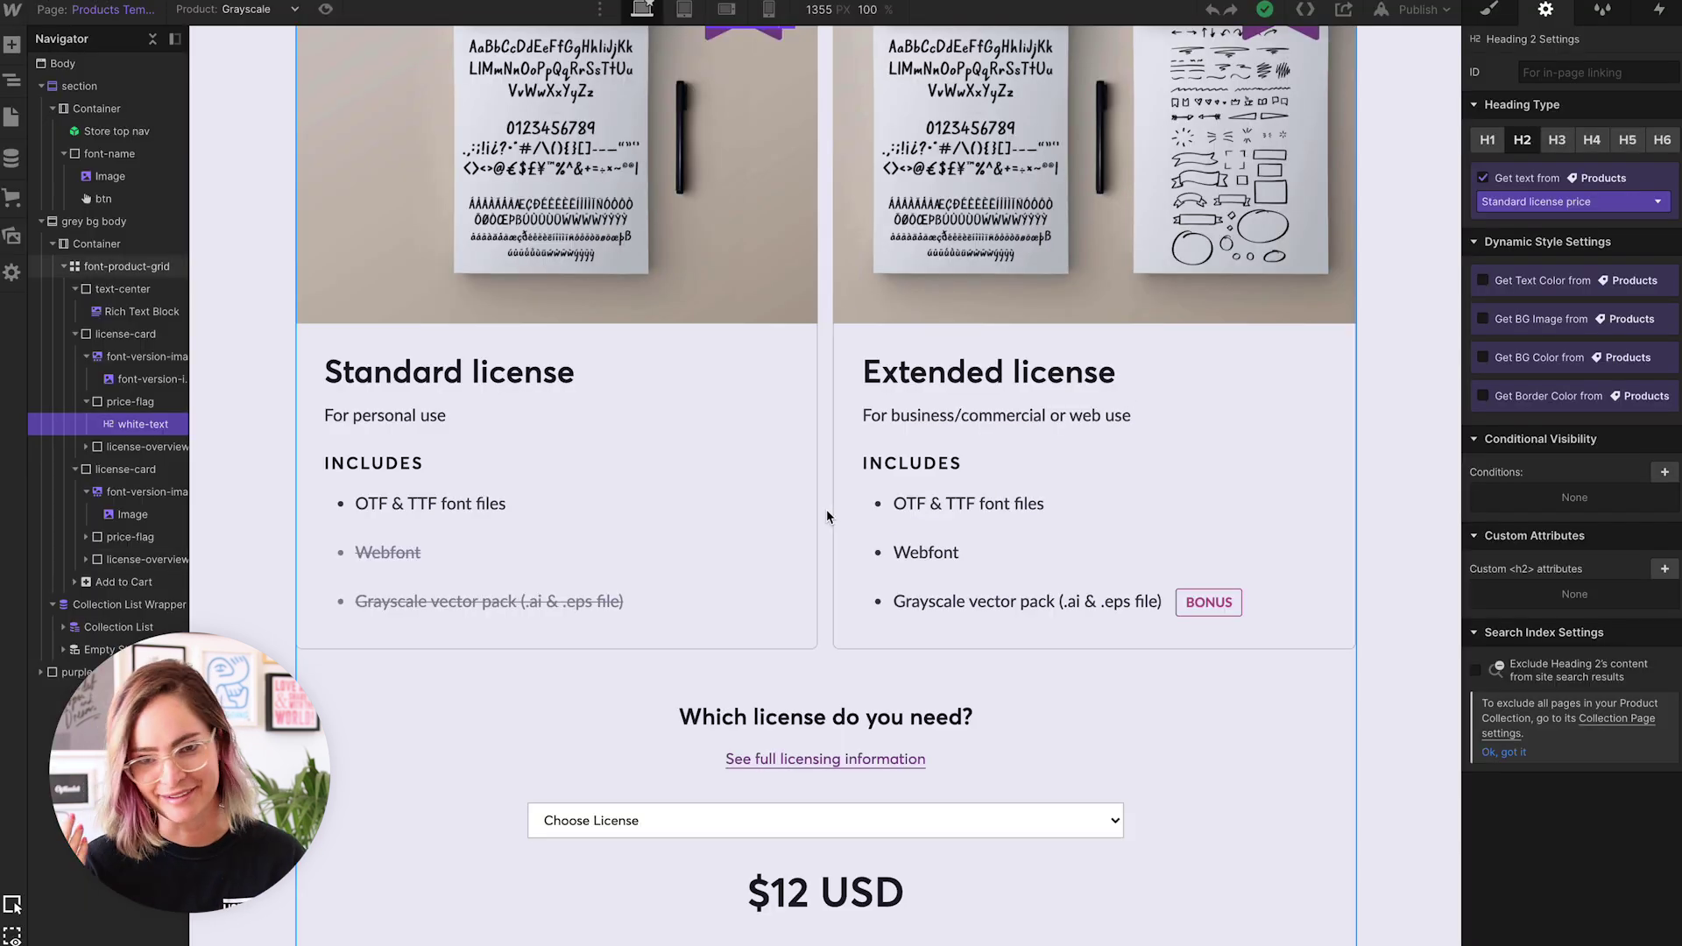
Step: Expand Add to Cart, select its Buy Now button and view its btn, btn--green, btn--xl, mt30 styling
{"action": "left_click", "coordinate": [124, 581]}
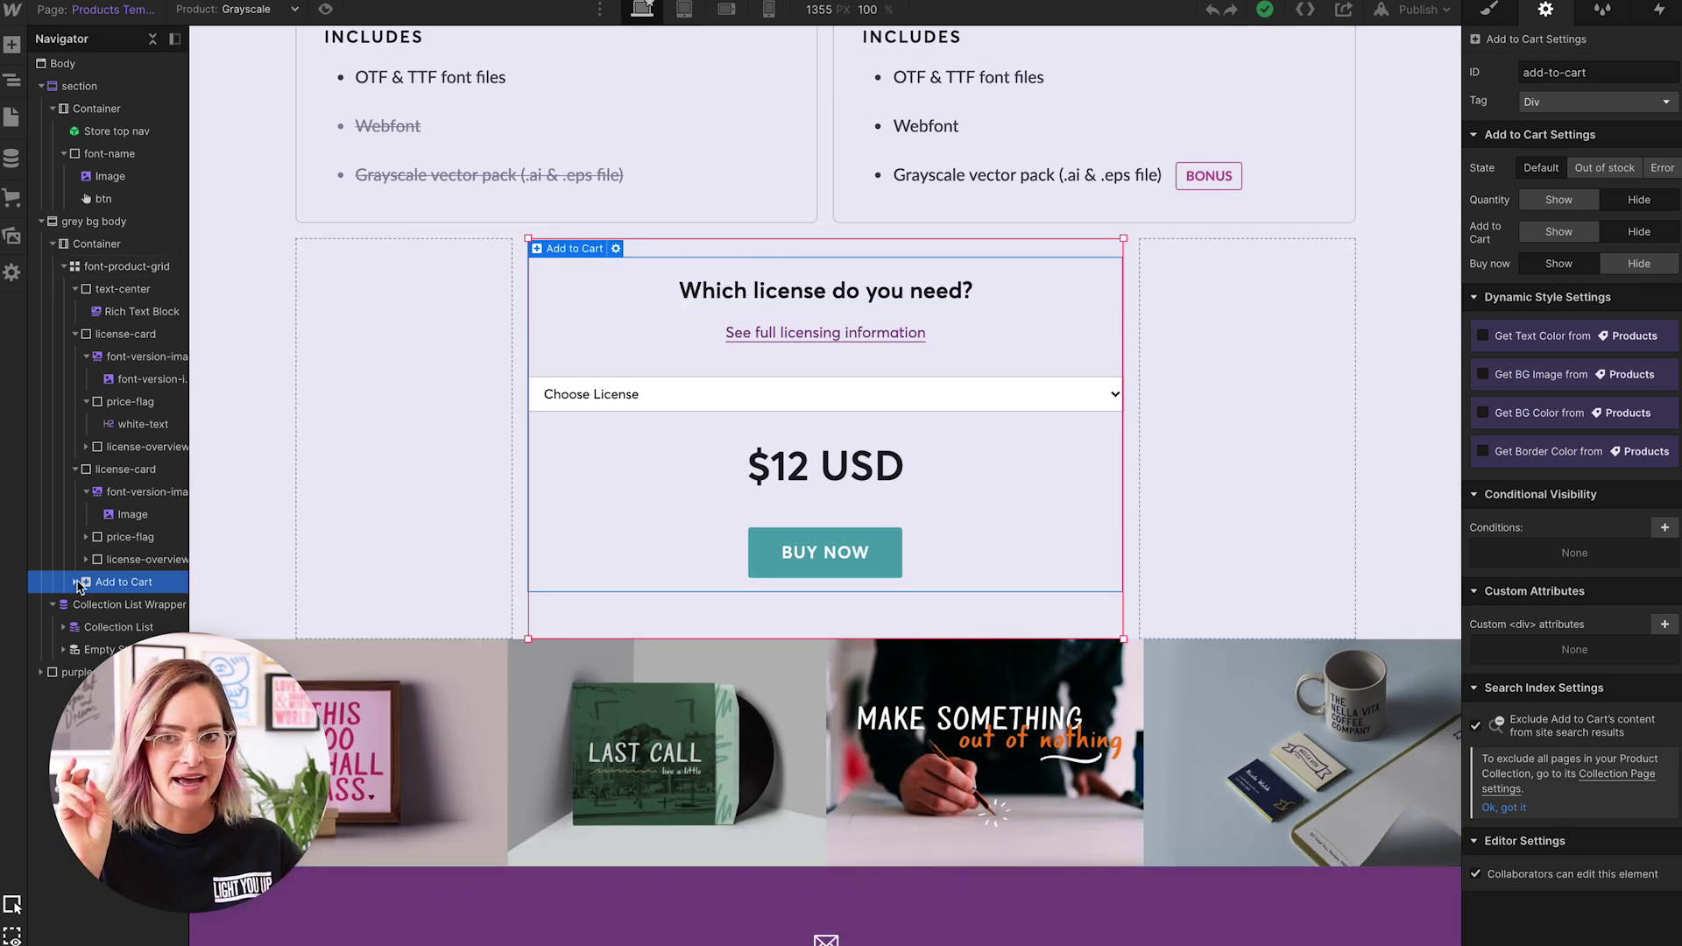
{"action": "left_click", "coordinate": [75, 583]}
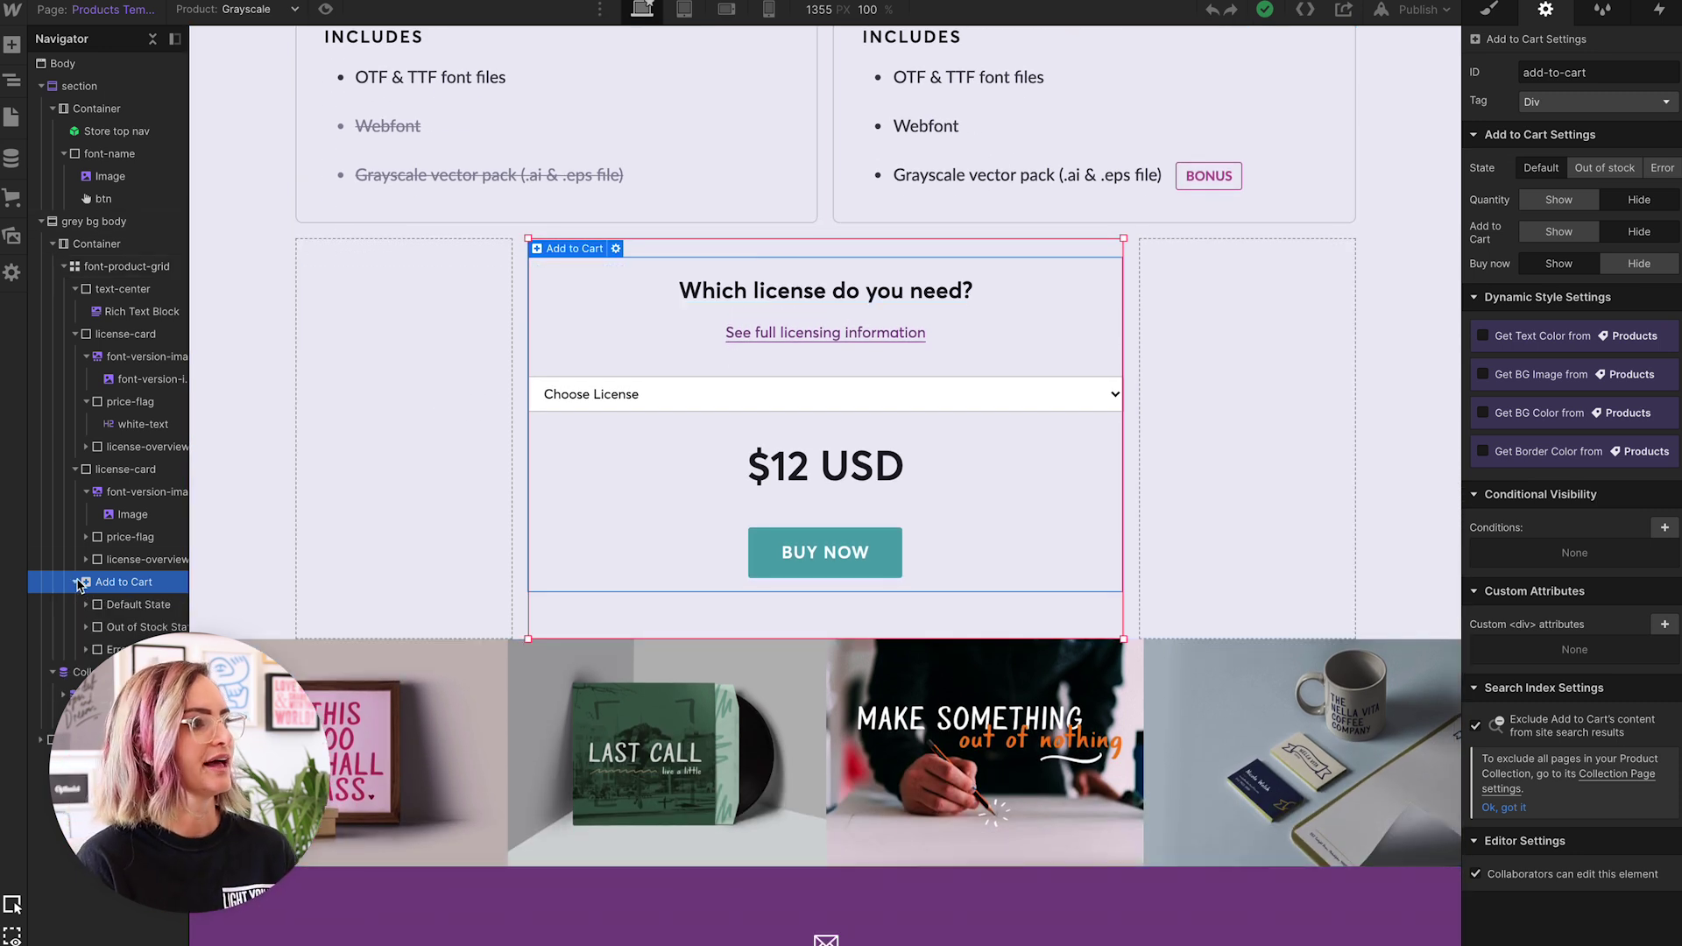
{"action": "left_click", "coordinate": [11, 44]}
{"action": "scroll", "coordinate": [103, 556], "scroll_direction": "down", "scroll_amount": 5}
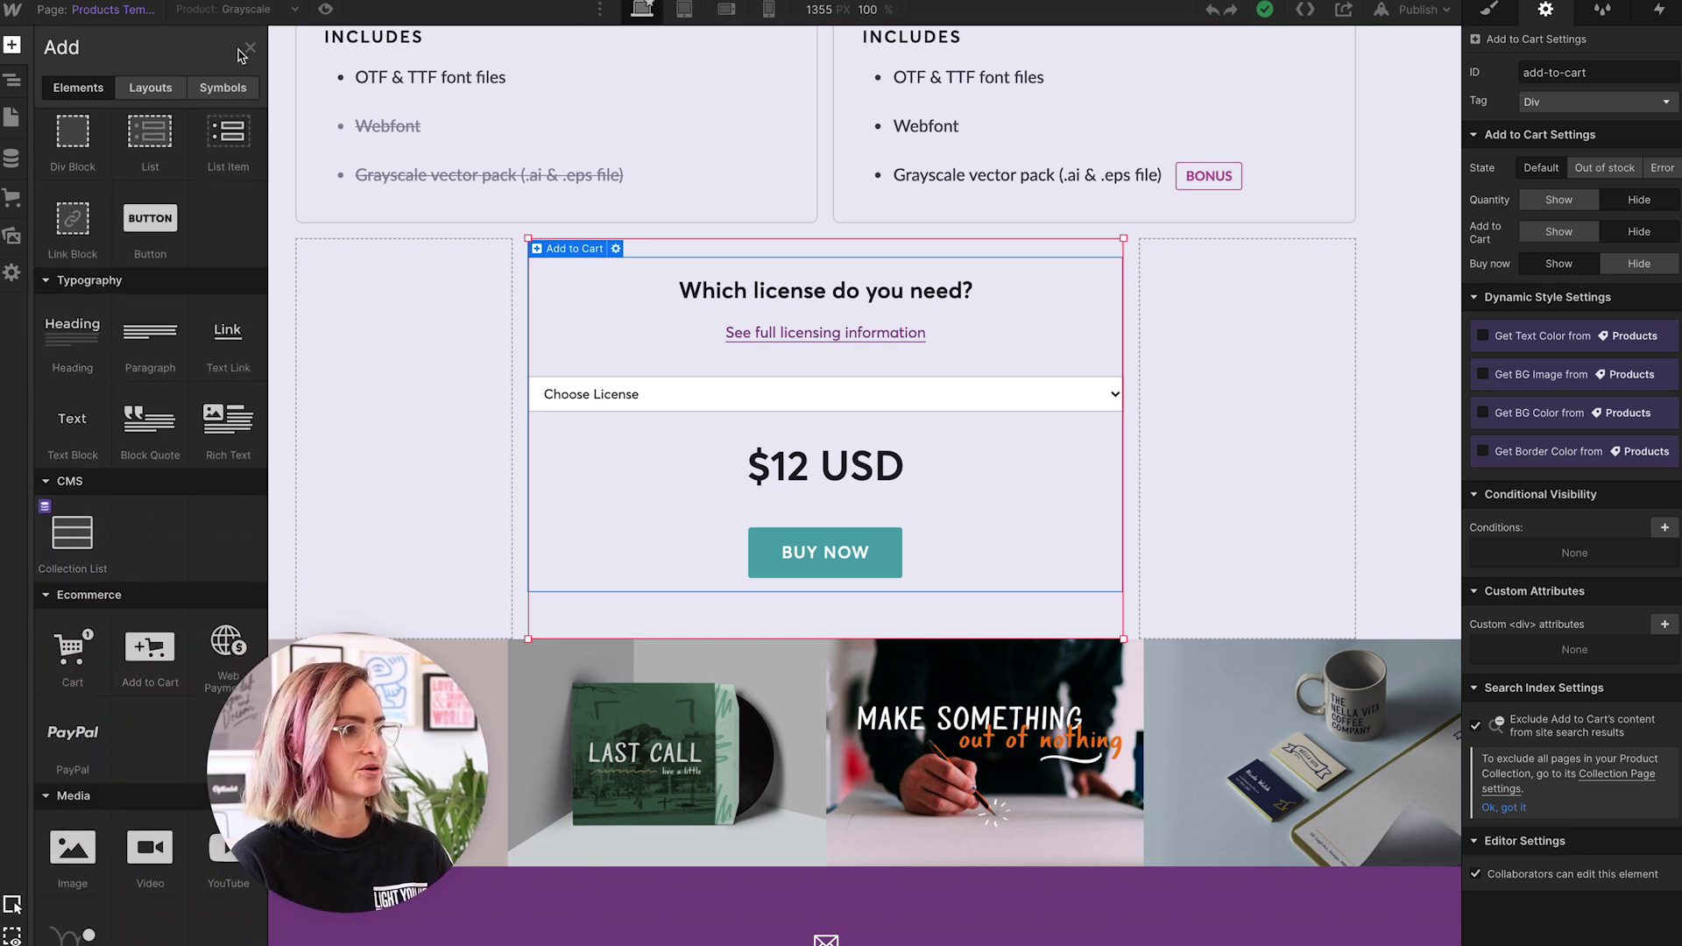
{"action": "key", "text": "z"}
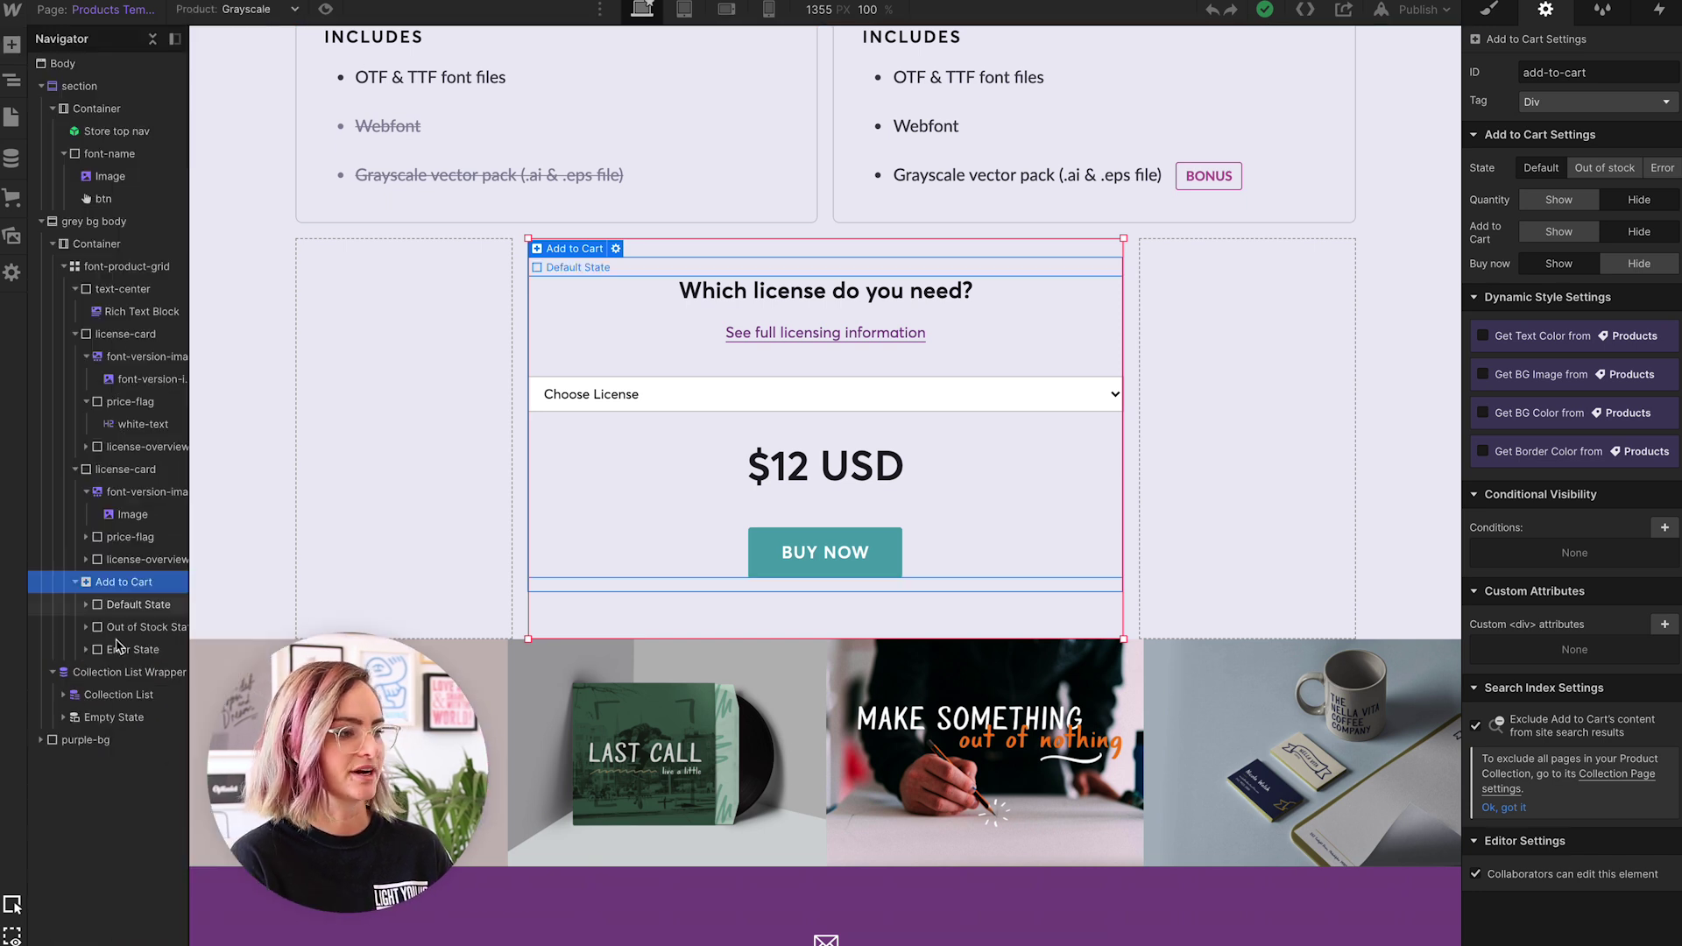
{"action": "left_click", "coordinate": [845, 539]}
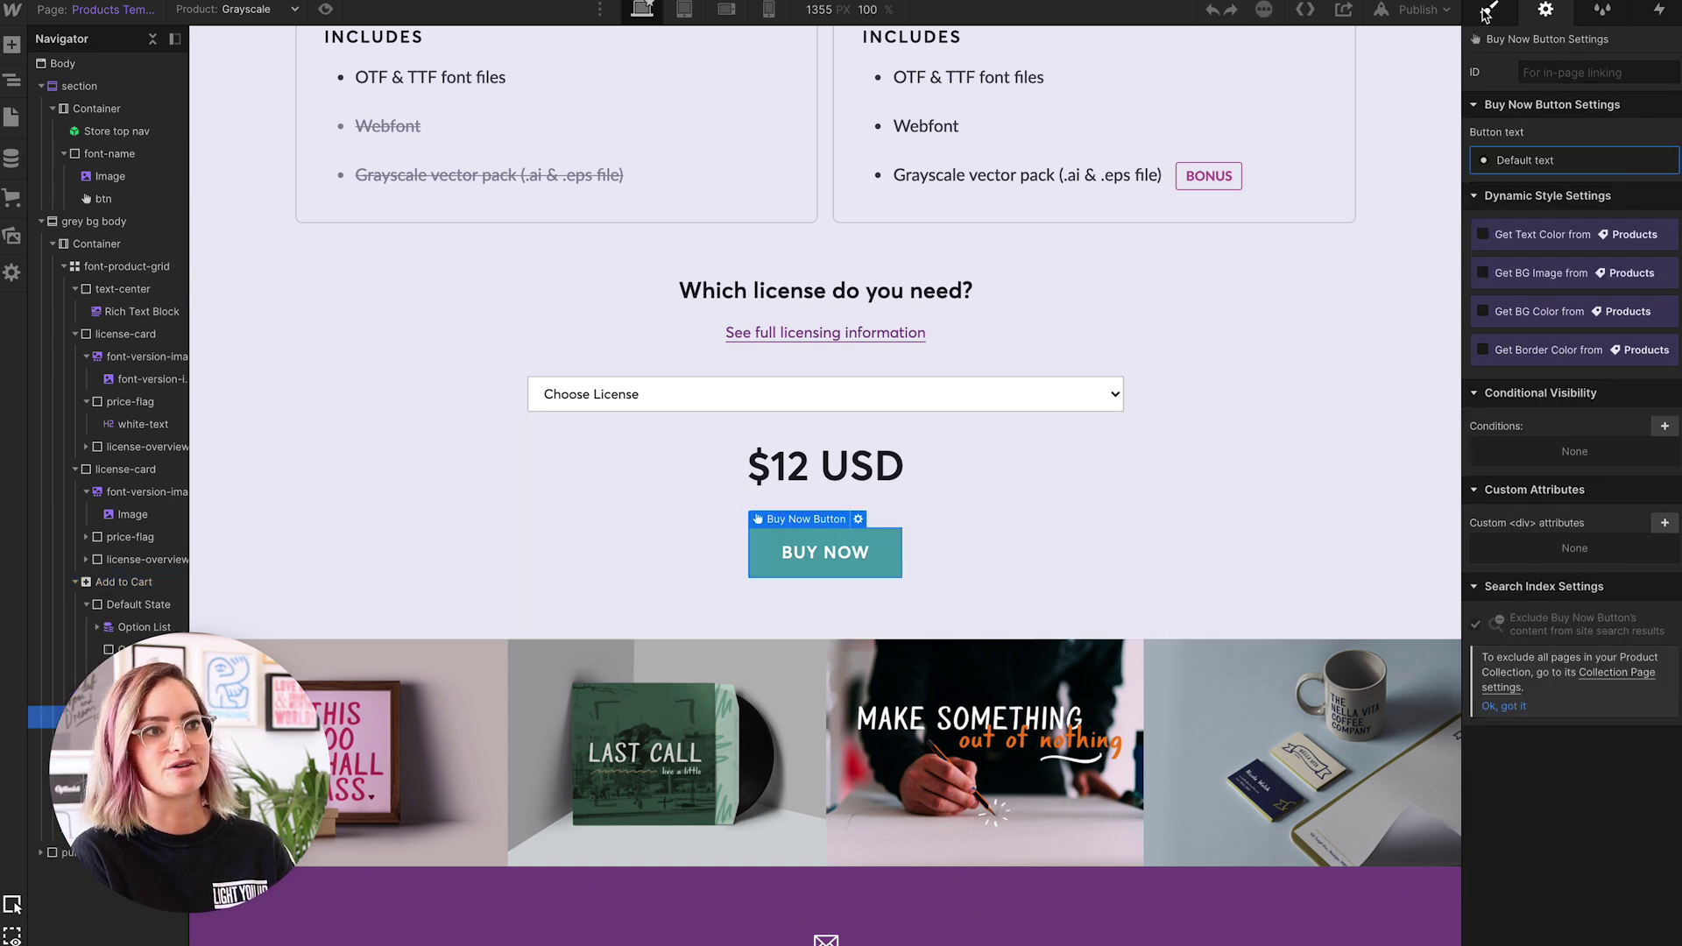
{"action": "left_click", "coordinate": [1488, 11]}
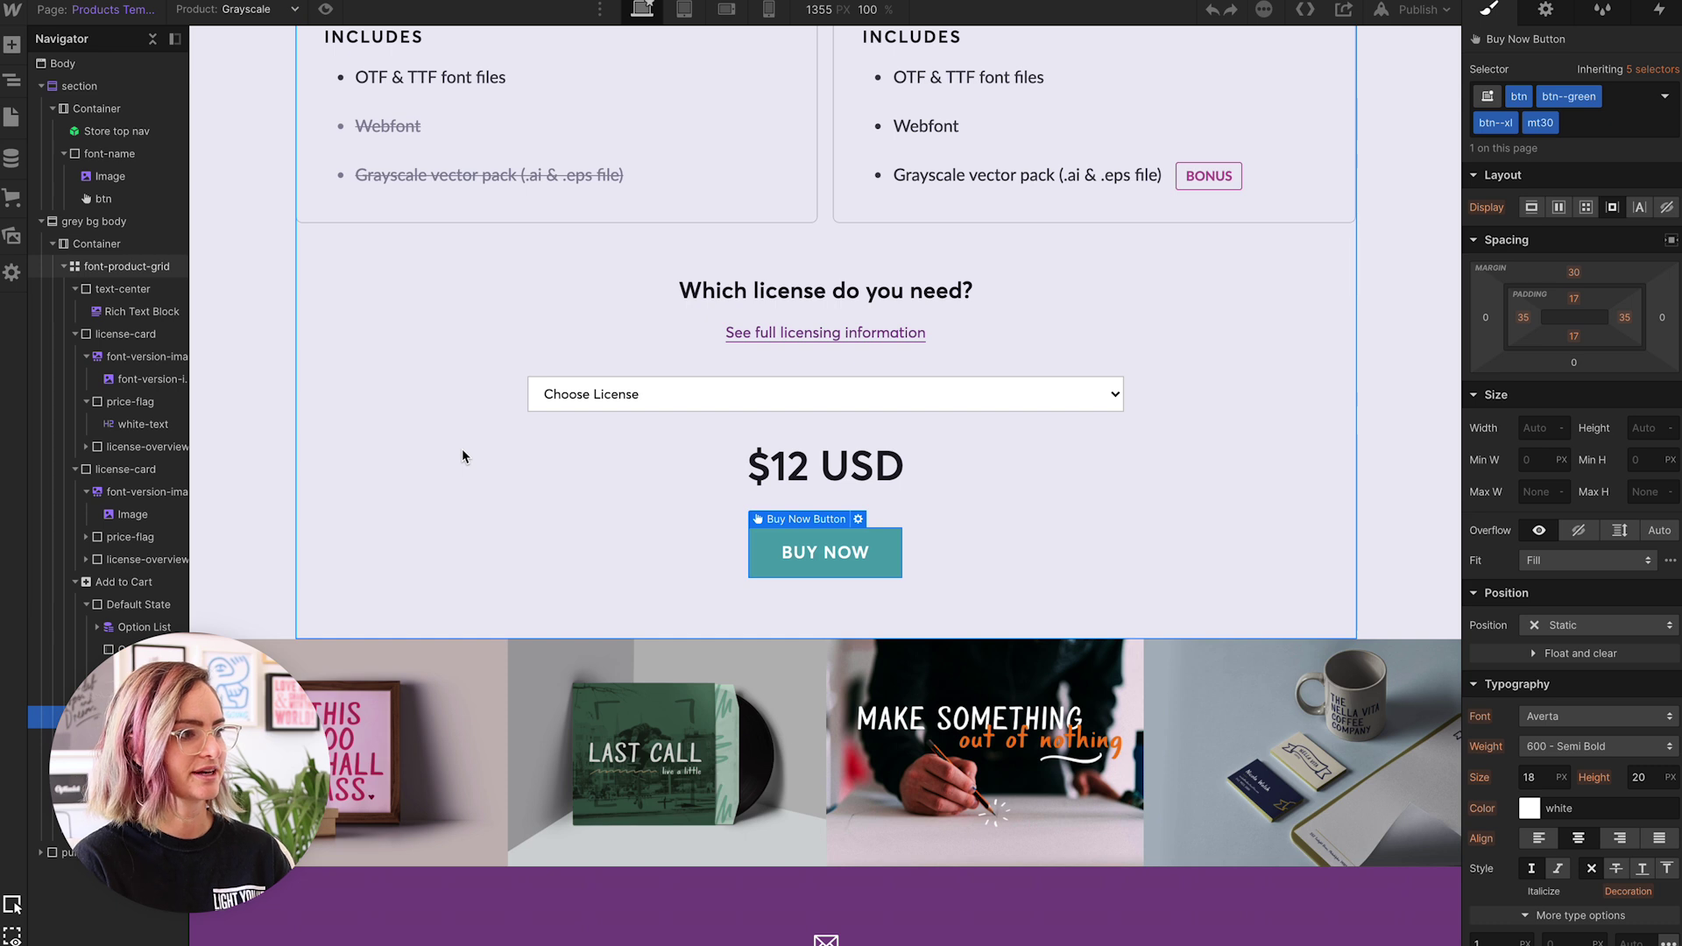
Step: Select the demo image gallery wrapper and show its Collection List Settings
{"action": "scroll", "coordinate": [424, 510], "scroll_direction": "down", "scroll_amount": 2}
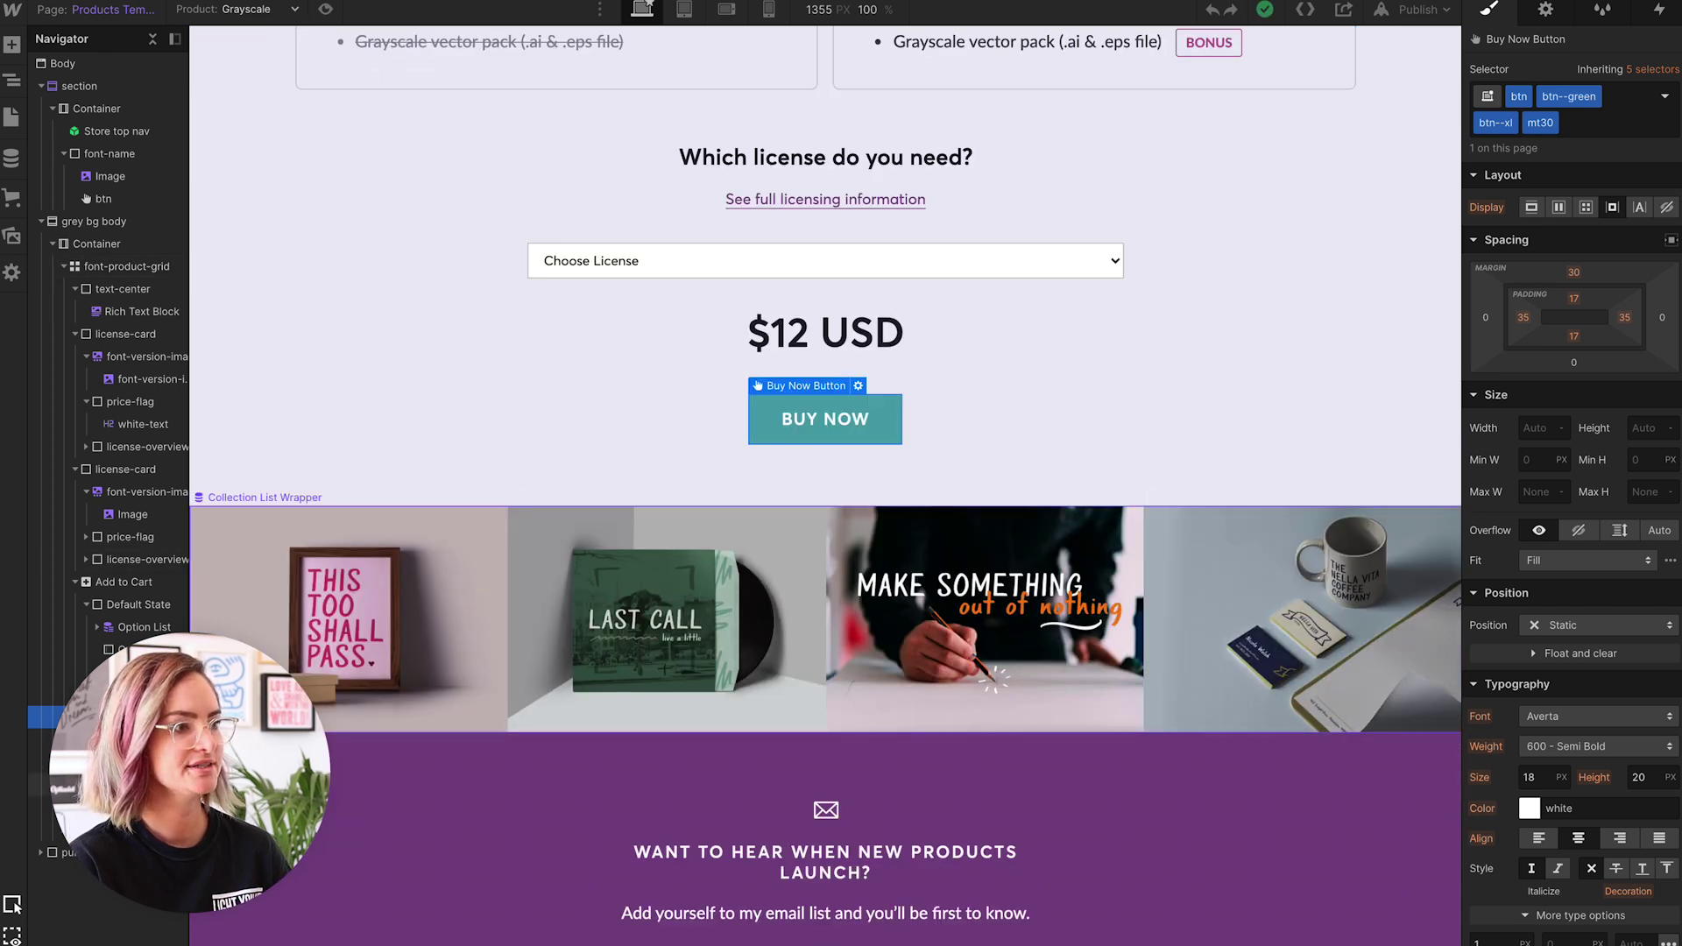
{"action": "left_click", "coordinate": [532, 535]}
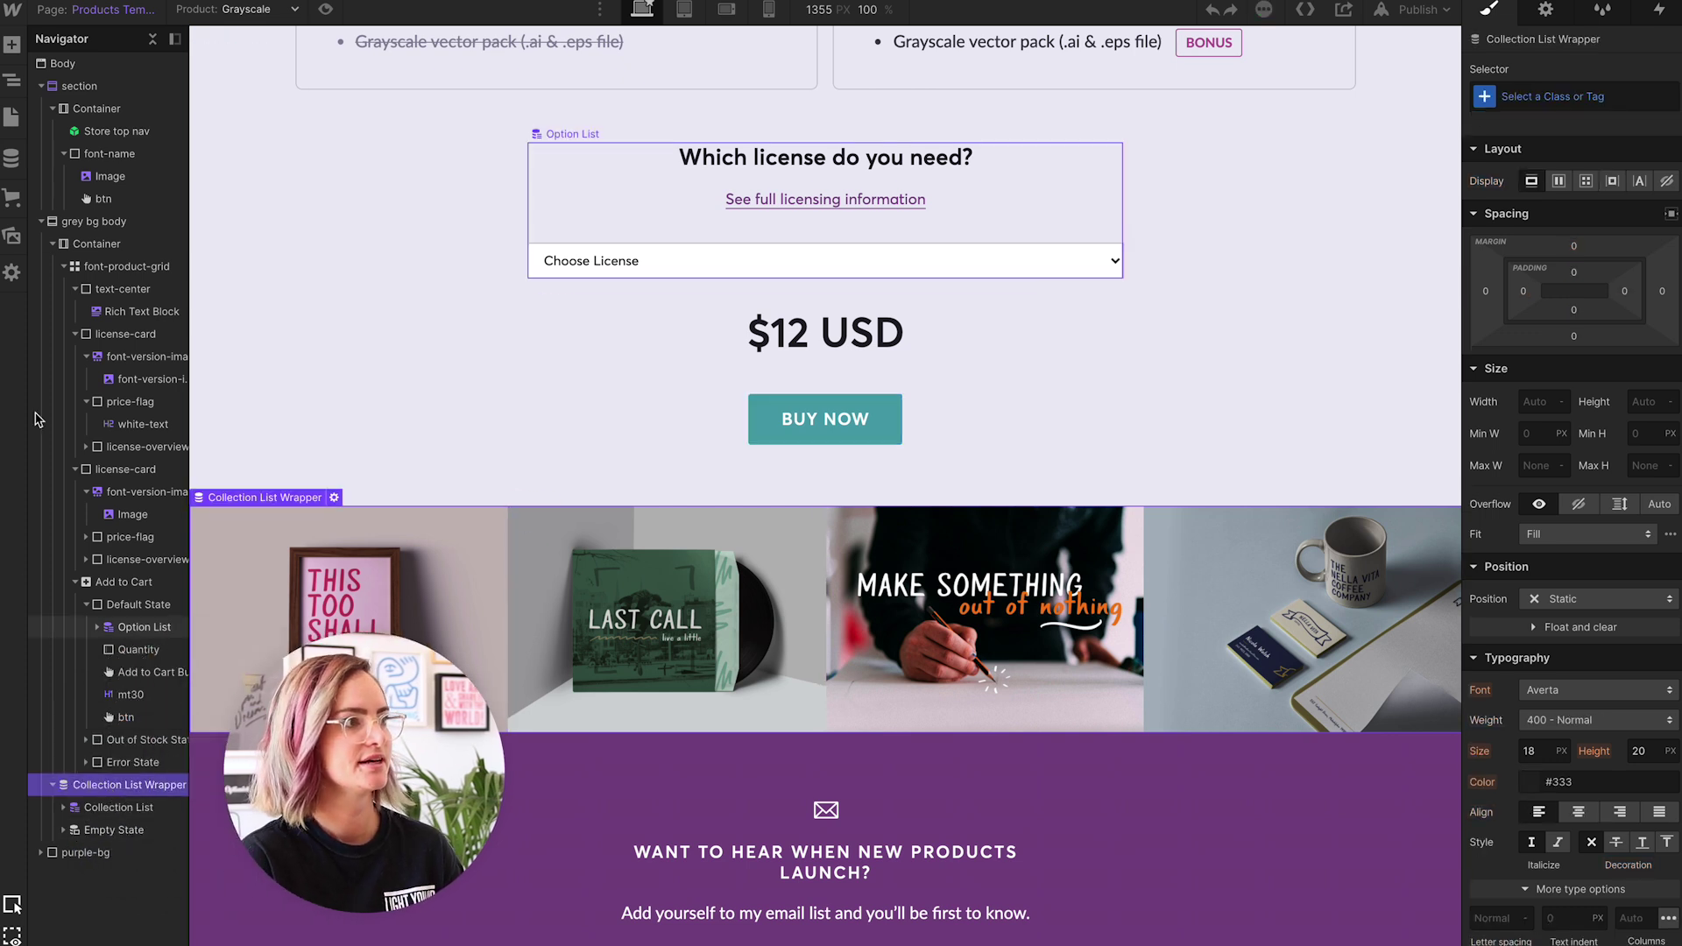
{"action": "left_click", "coordinate": [12, 47]}
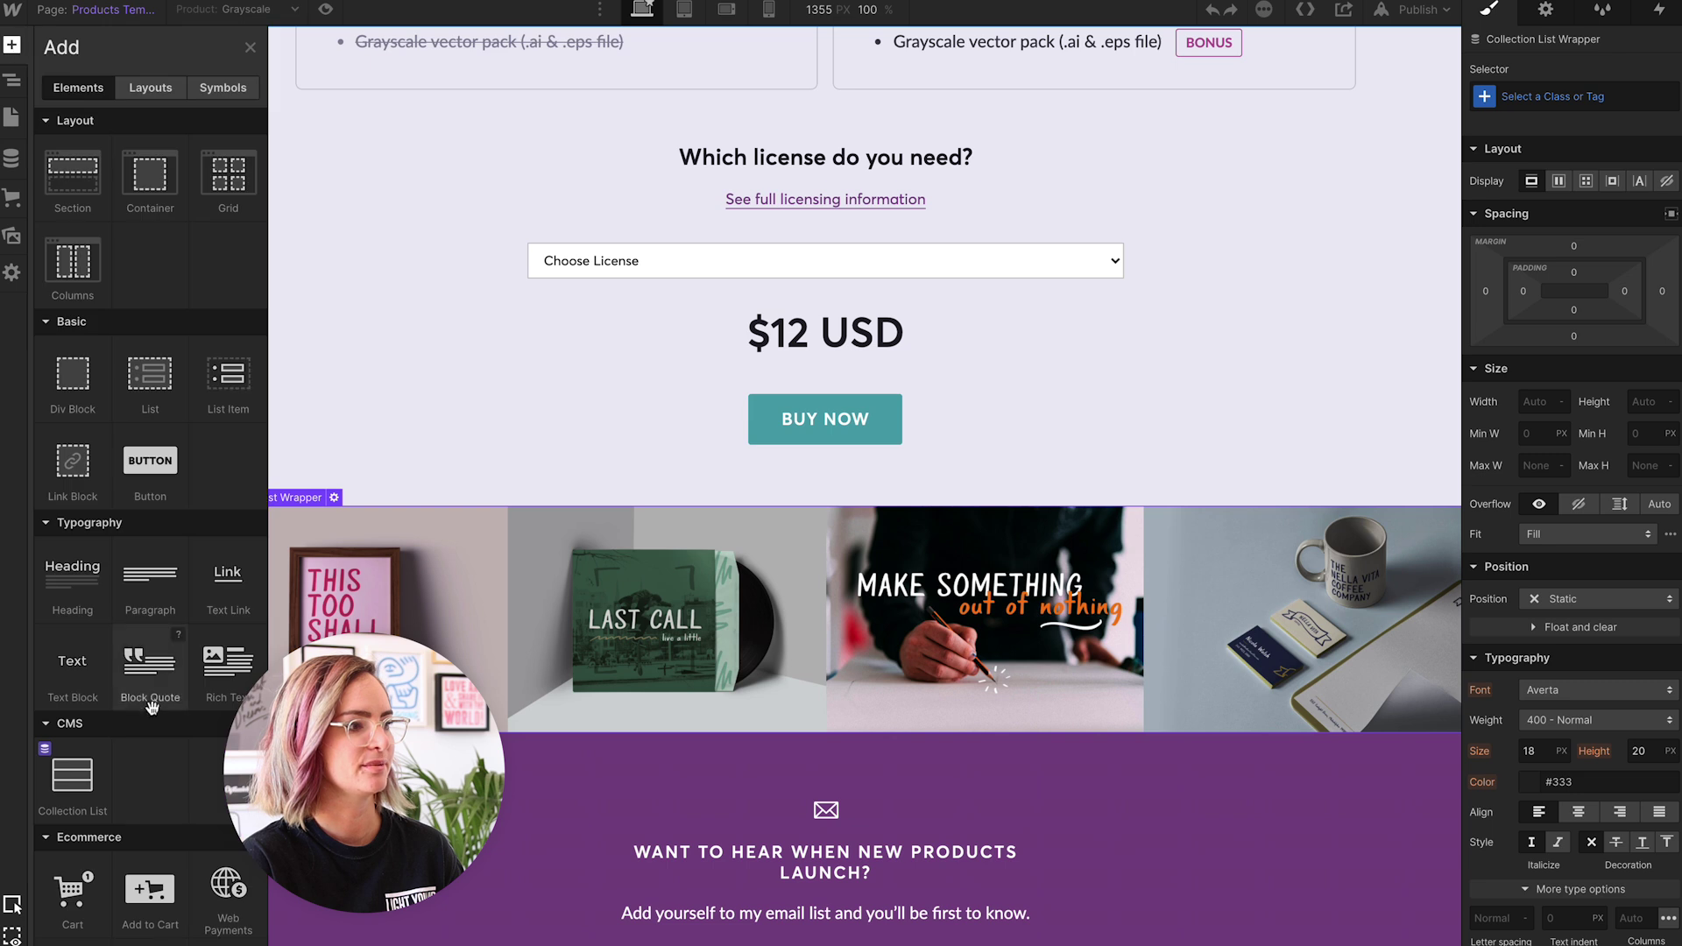
{"action": "left_click", "coordinate": [334, 497]}
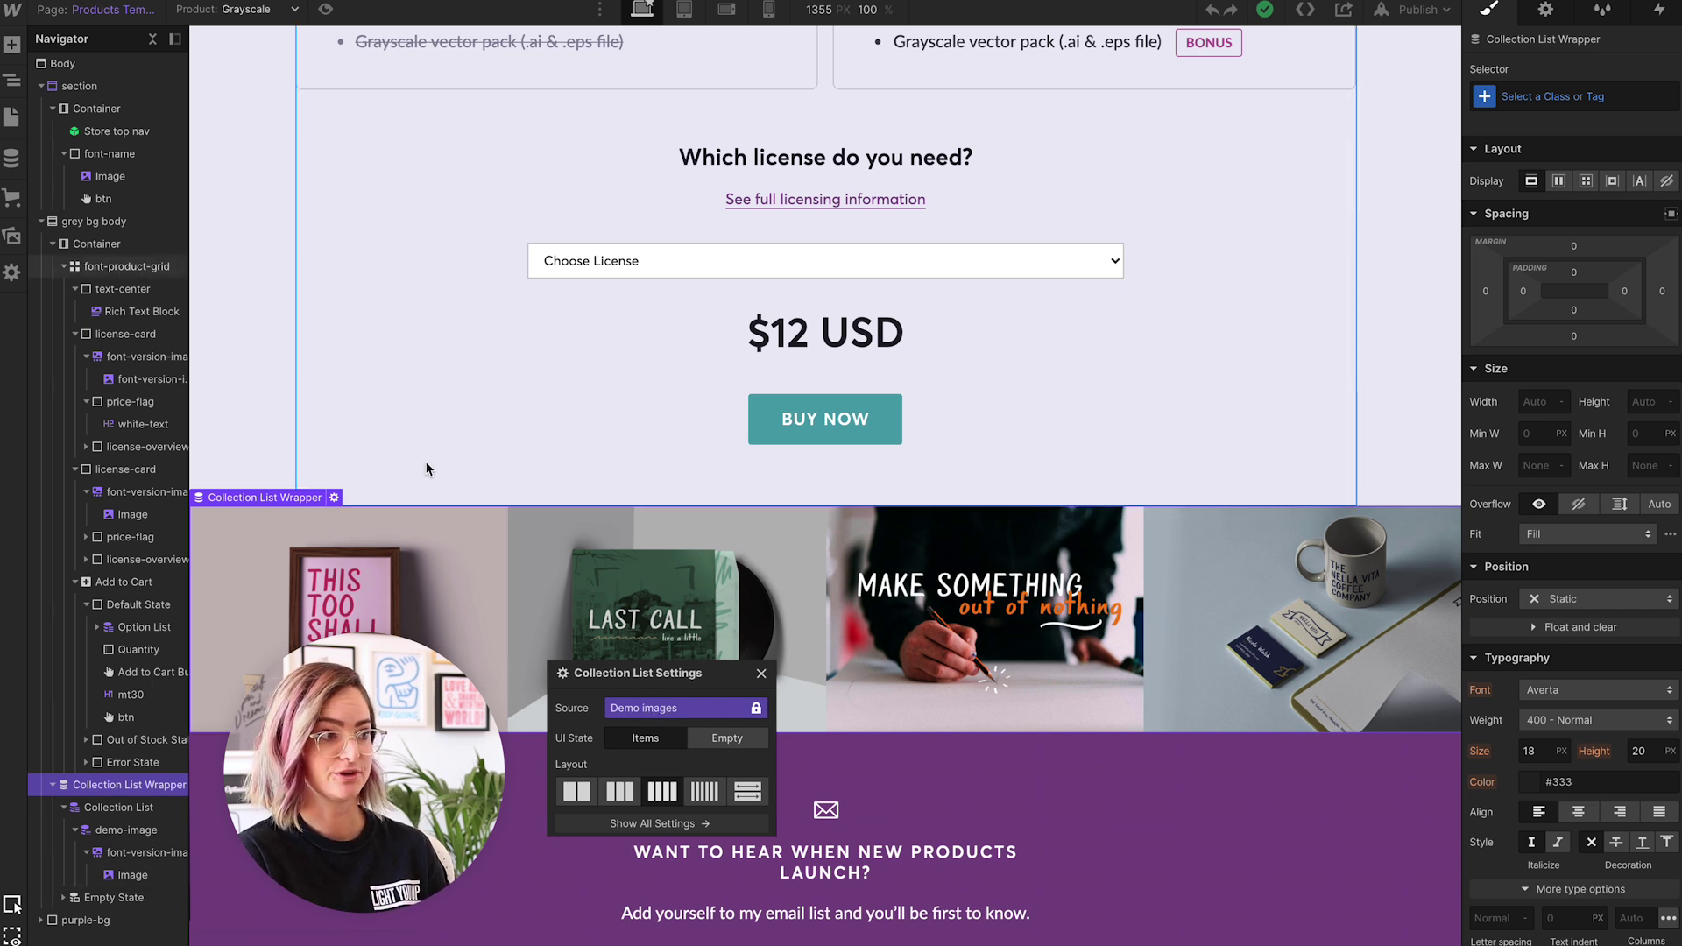
Step: Select a demo image's lightbox link and review its Lightbox Link Settings
{"action": "left_click", "coordinate": [140, 829]}
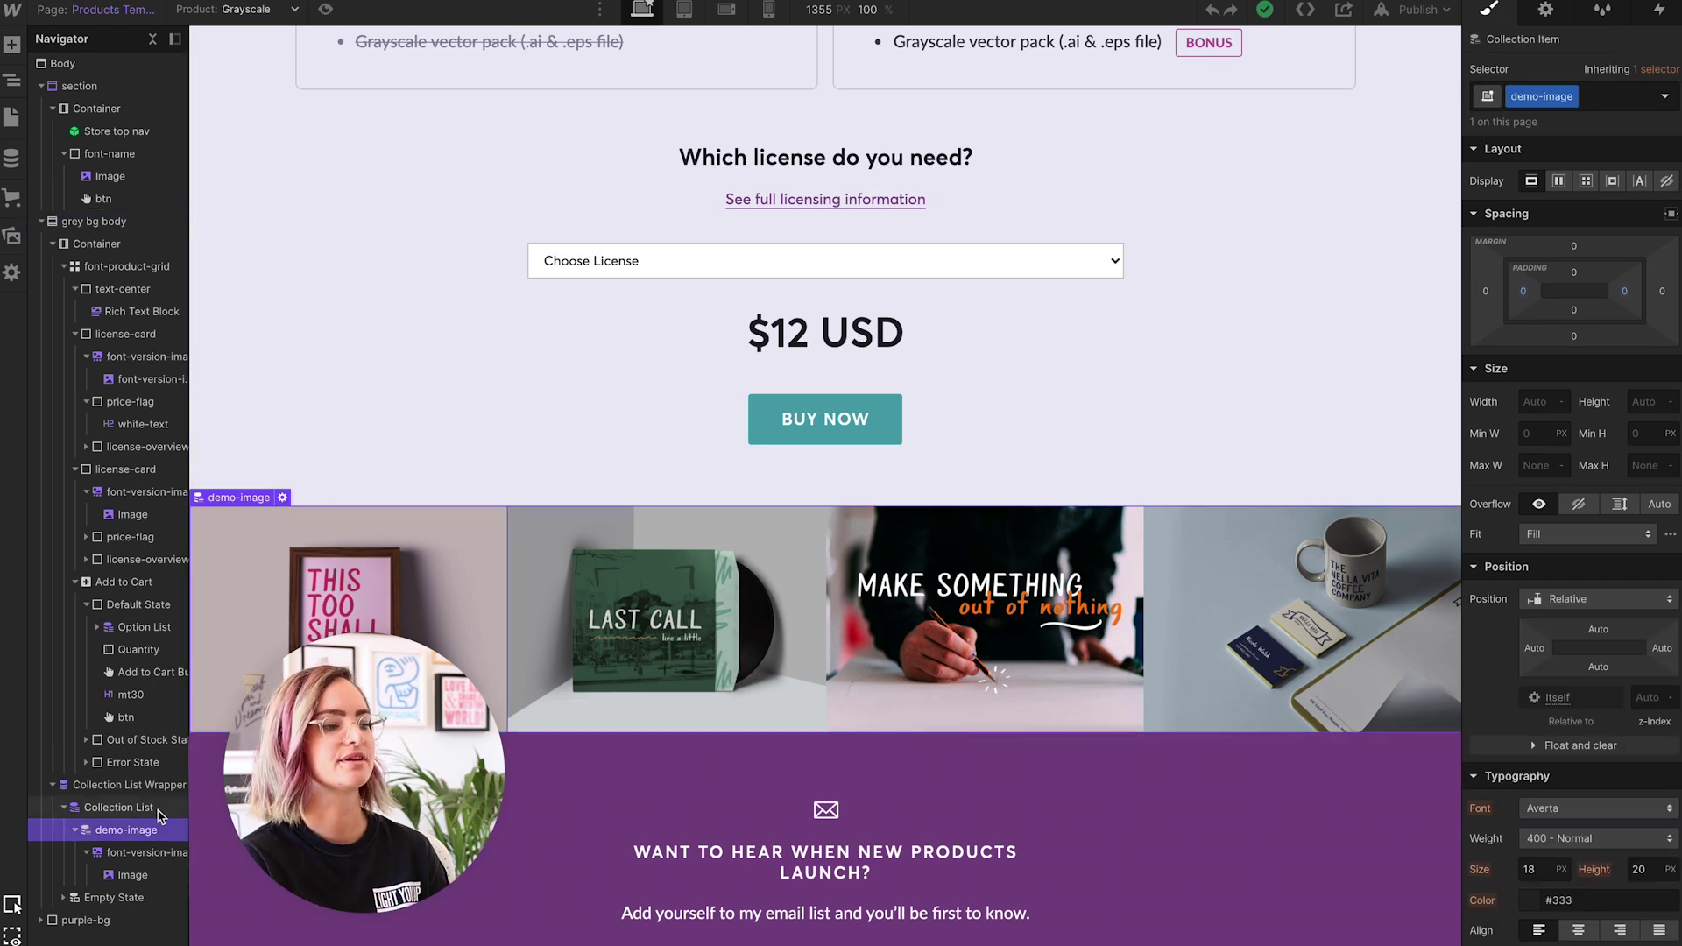
{"action": "left_click", "coordinate": [126, 855]}
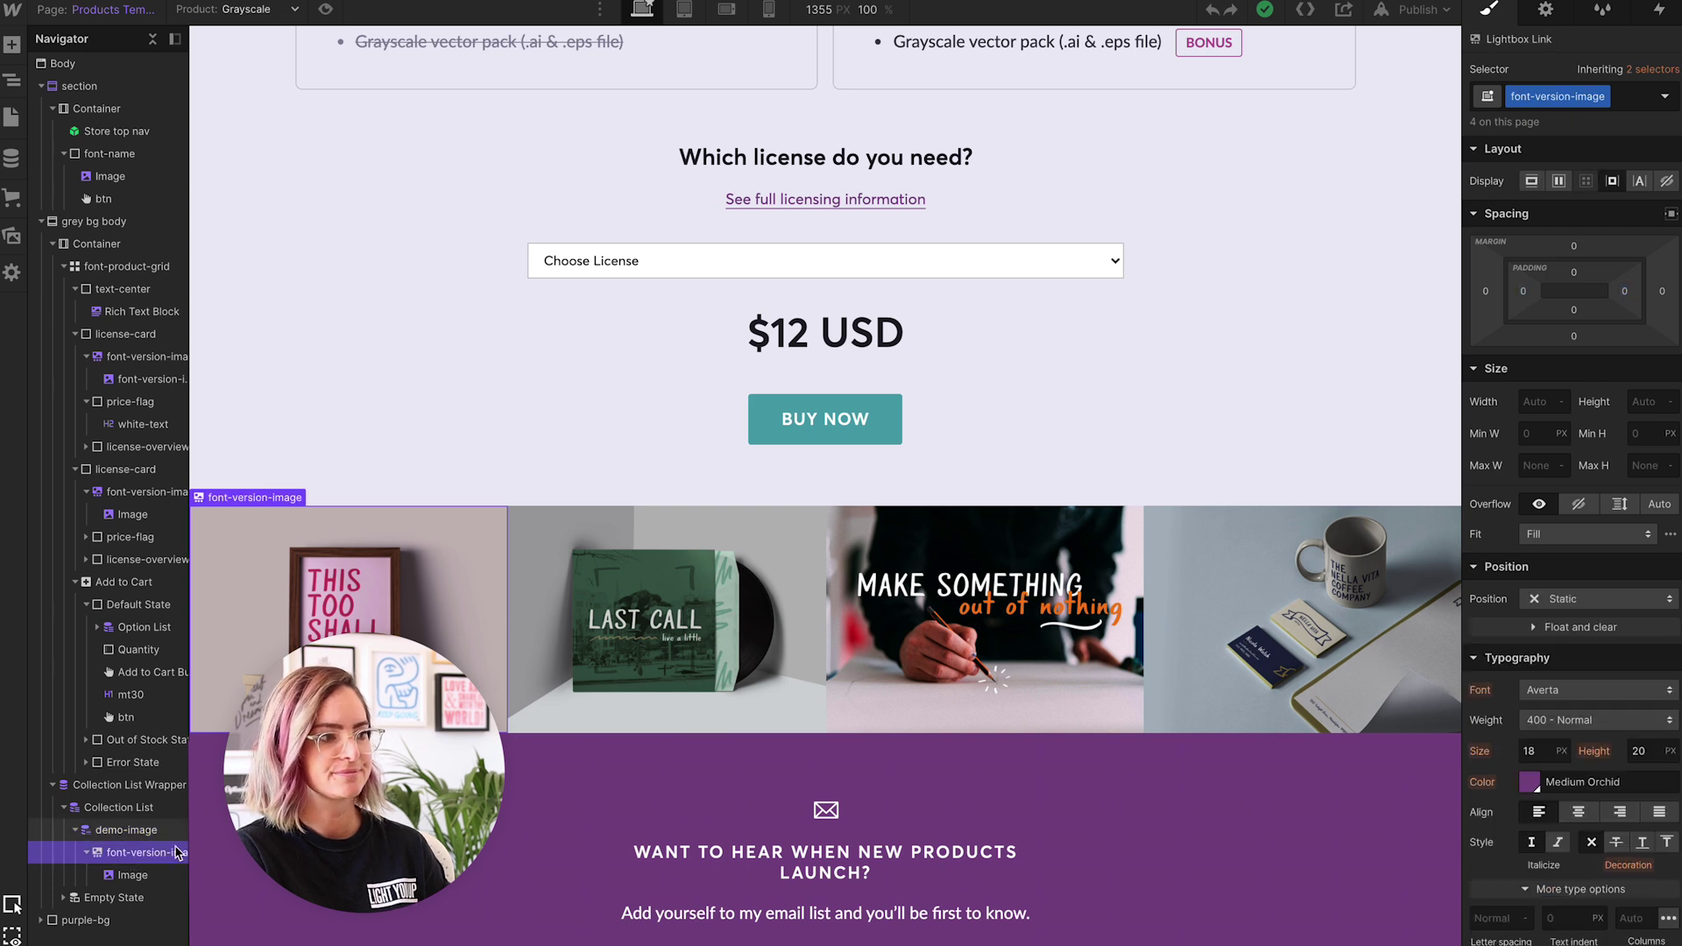
{"action": "left_click", "coordinate": [1545, 10]}
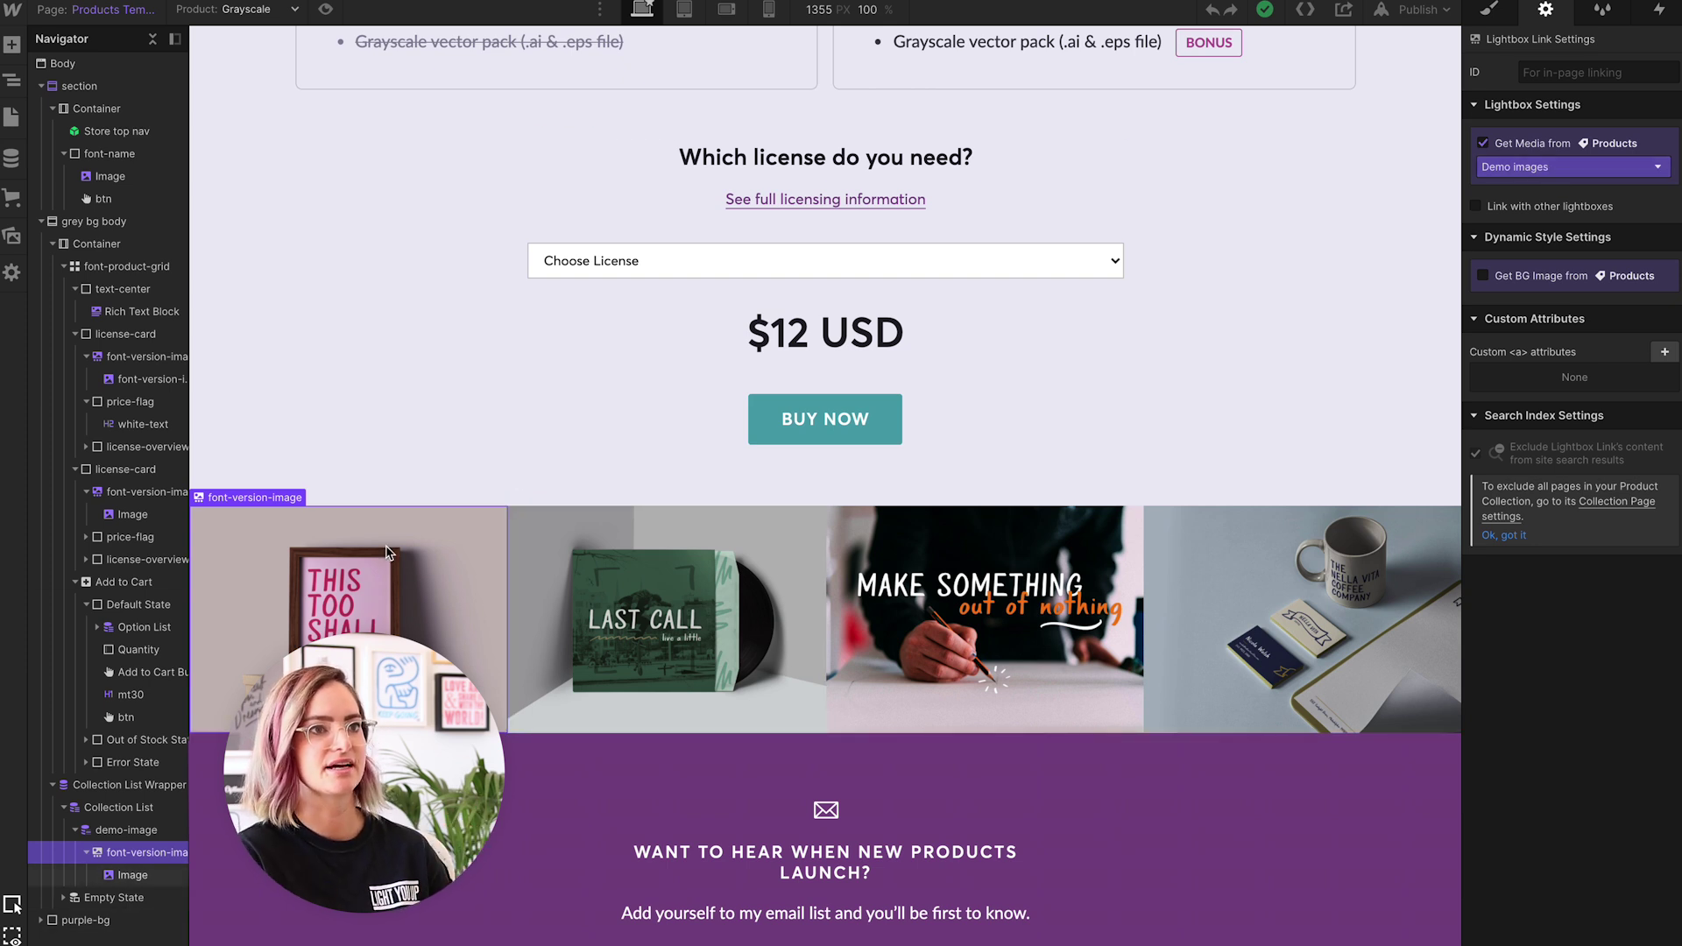
{"action": "left_click", "coordinate": [1494, 14]}
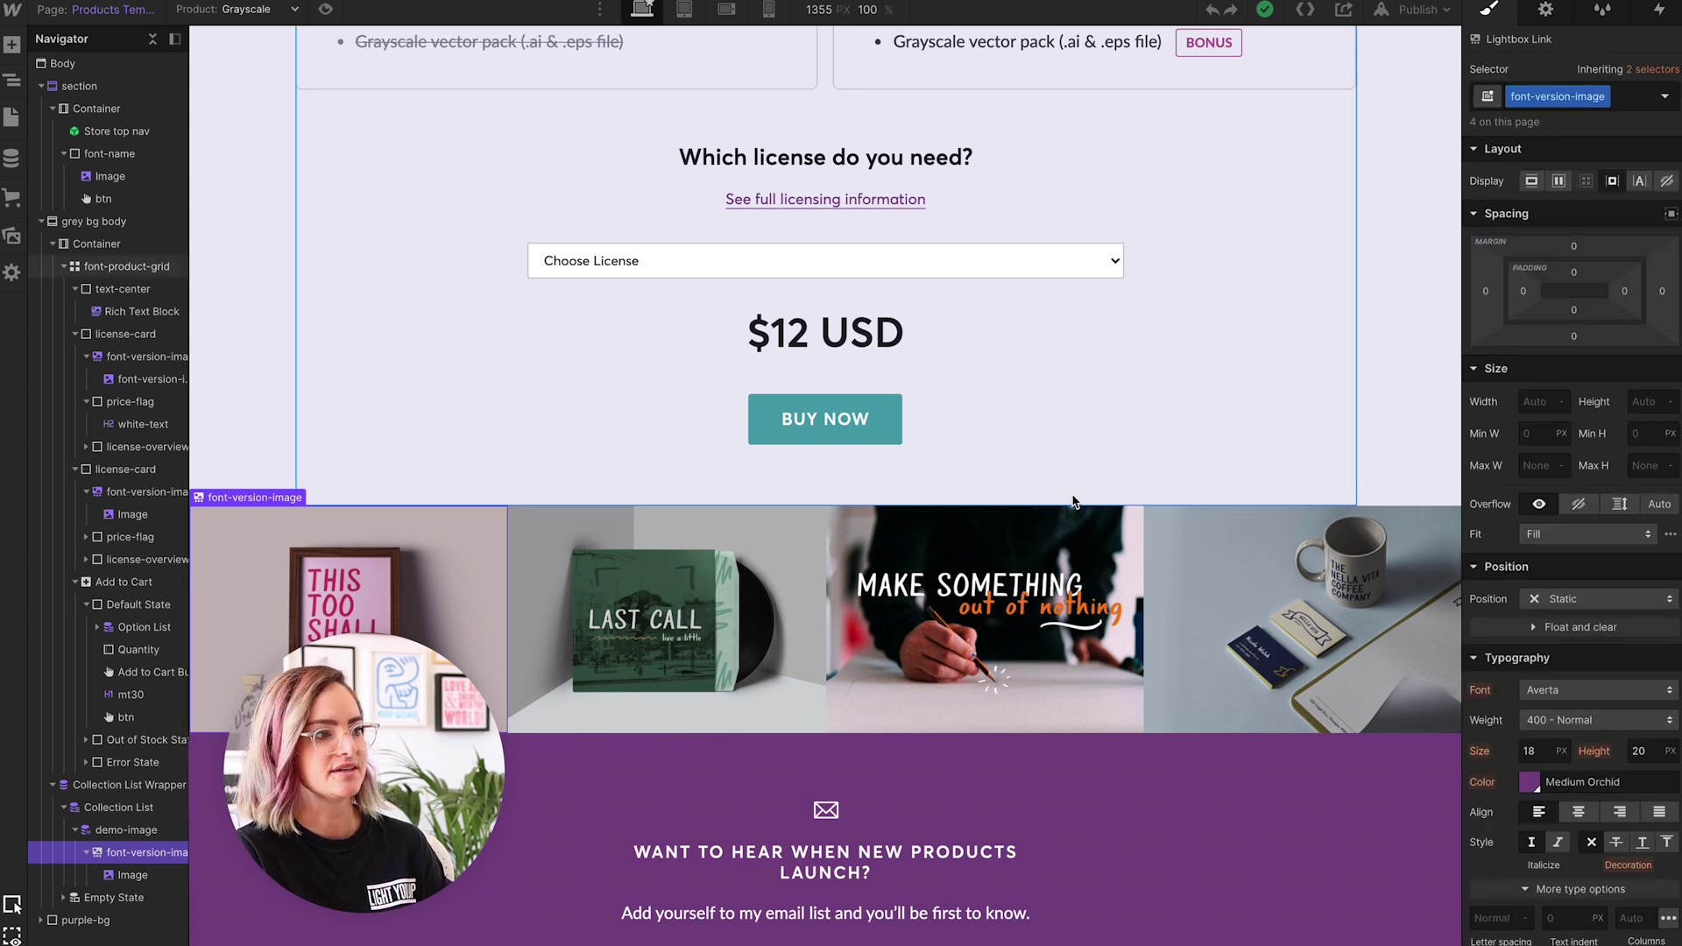
Step: Reselect the gallery Collection List Wrapper and view its Demo images source settings
{"action": "left_click", "coordinate": [116, 786]}
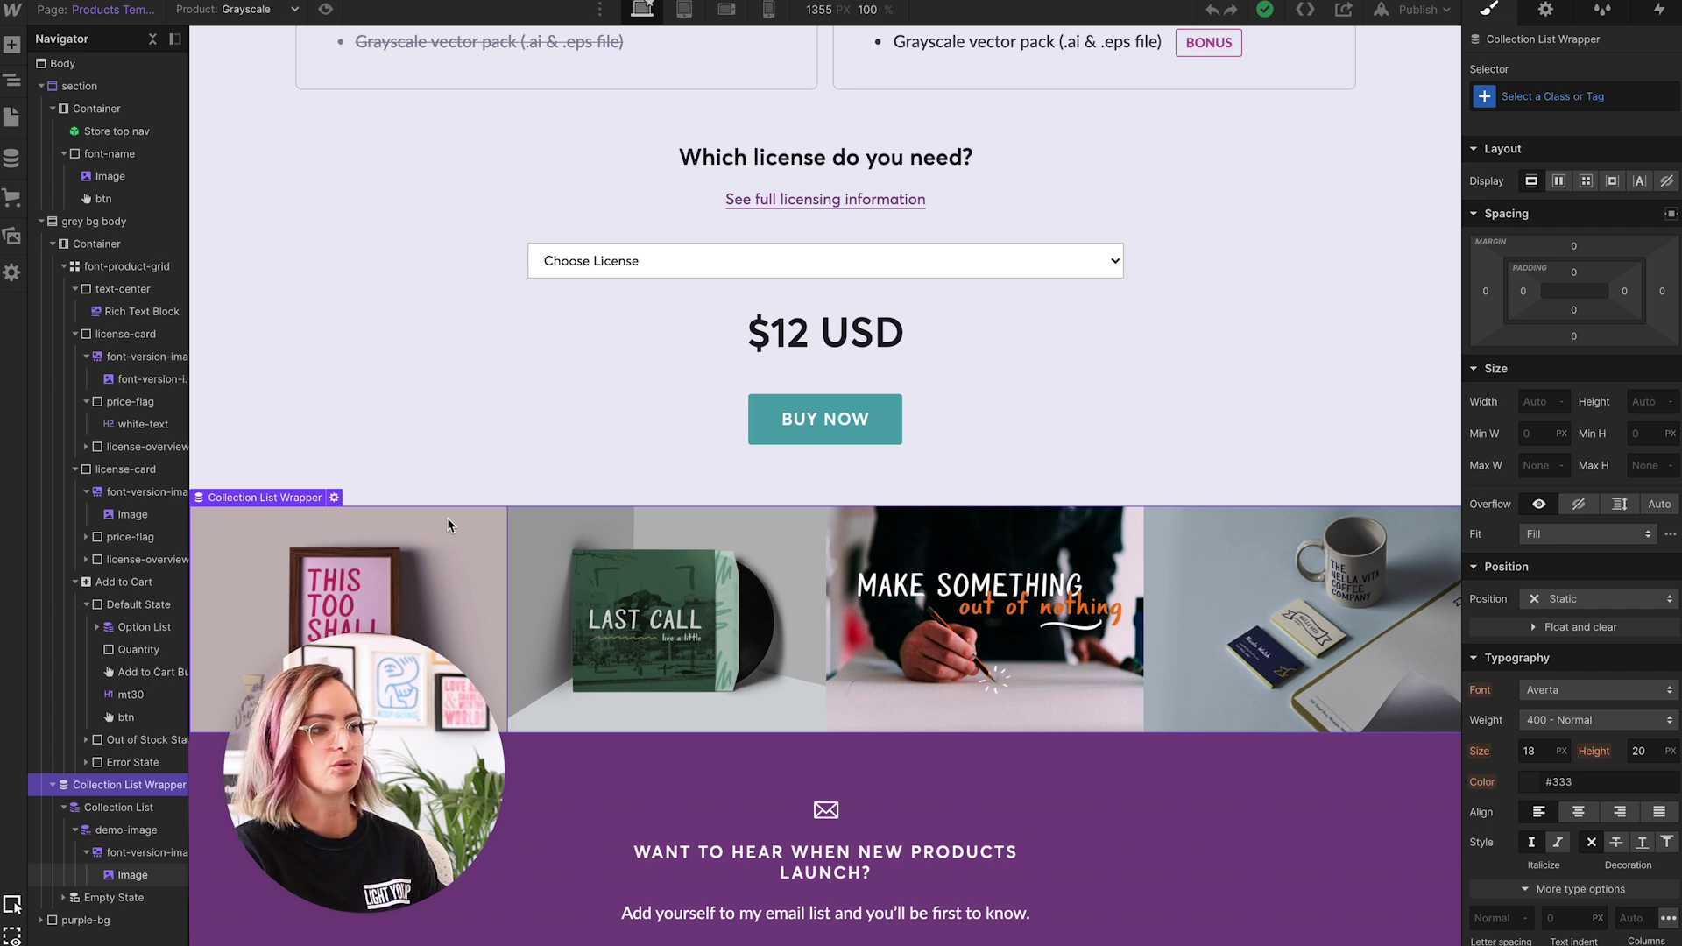
{"action": "key", "text": "d"}
{"action": "scroll", "coordinate": [393, 517], "scroll_direction": "up", "scroll_amount": 15}
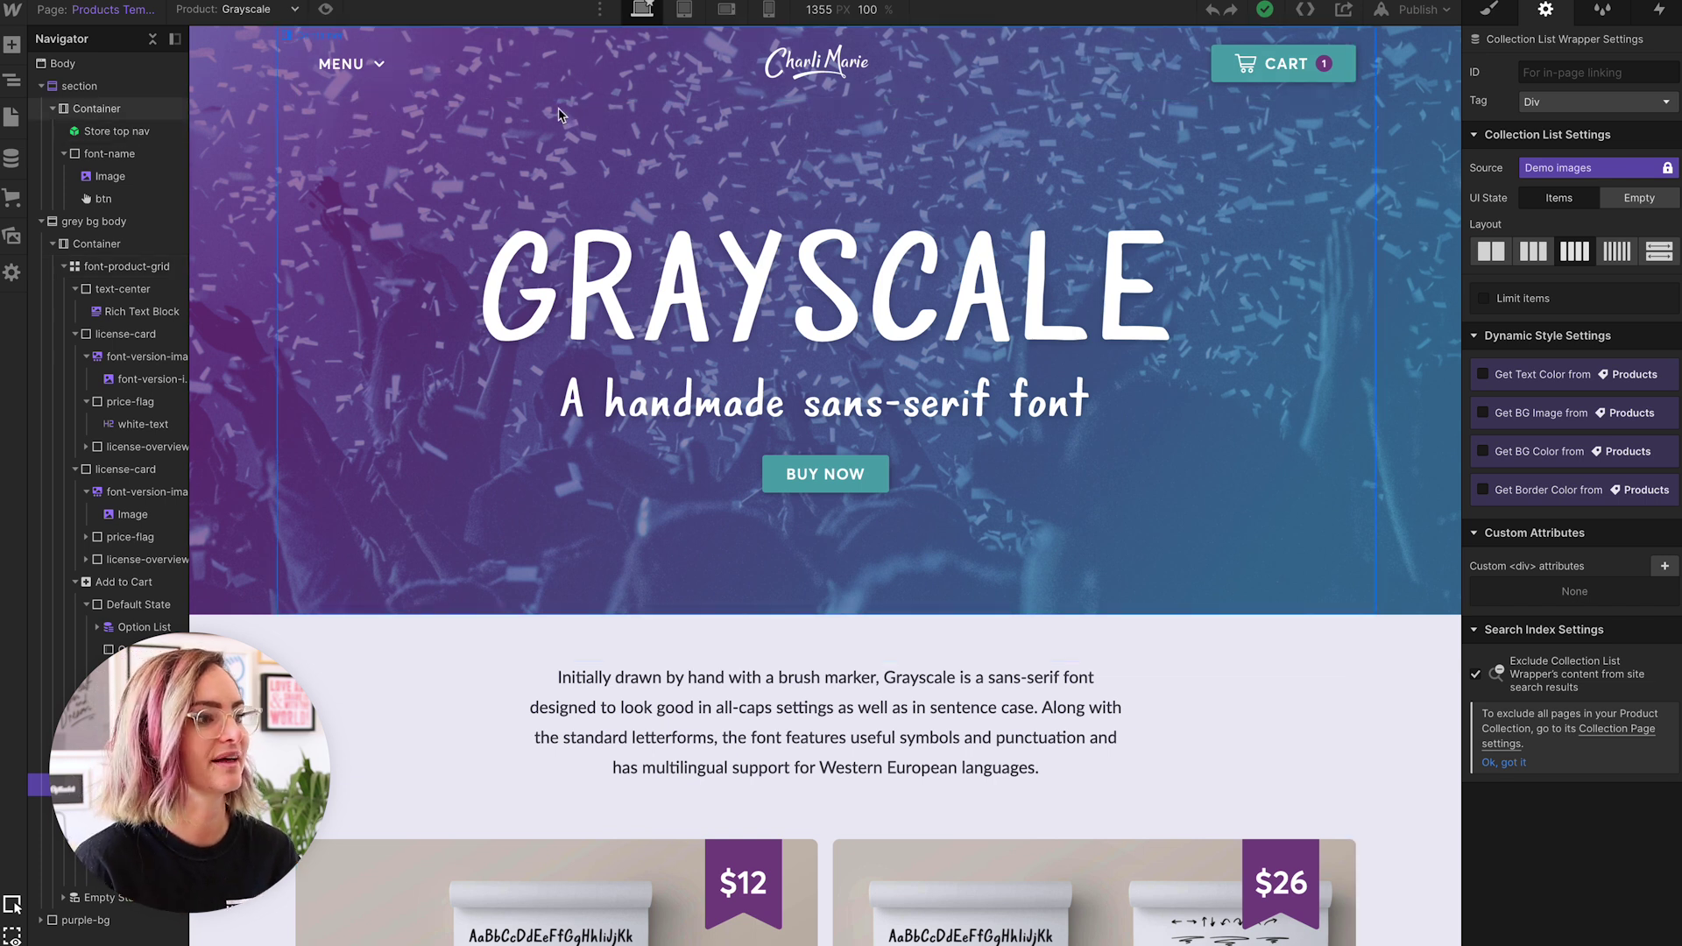
Step: Open the site's Pages list and locate the Store folder
{"action": "scroll", "coordinate": [368, 123], "scroll_direction": "down", "scroll_amount": 15}
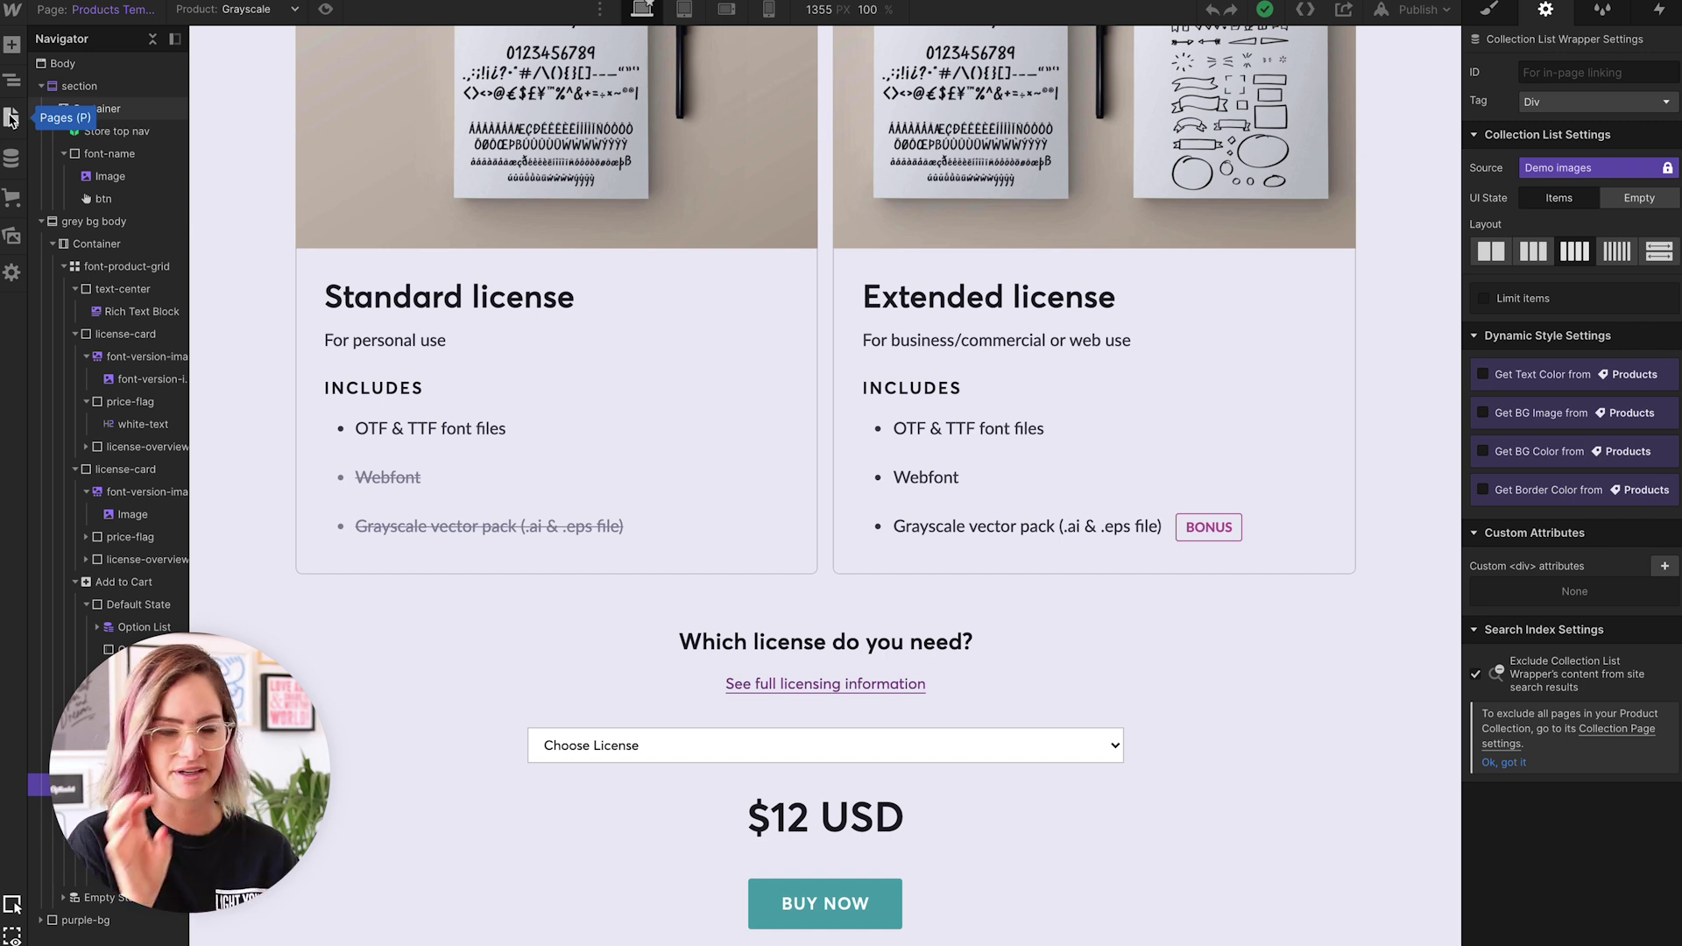
{"action": "left_click", "coordinate": [11, 119]}
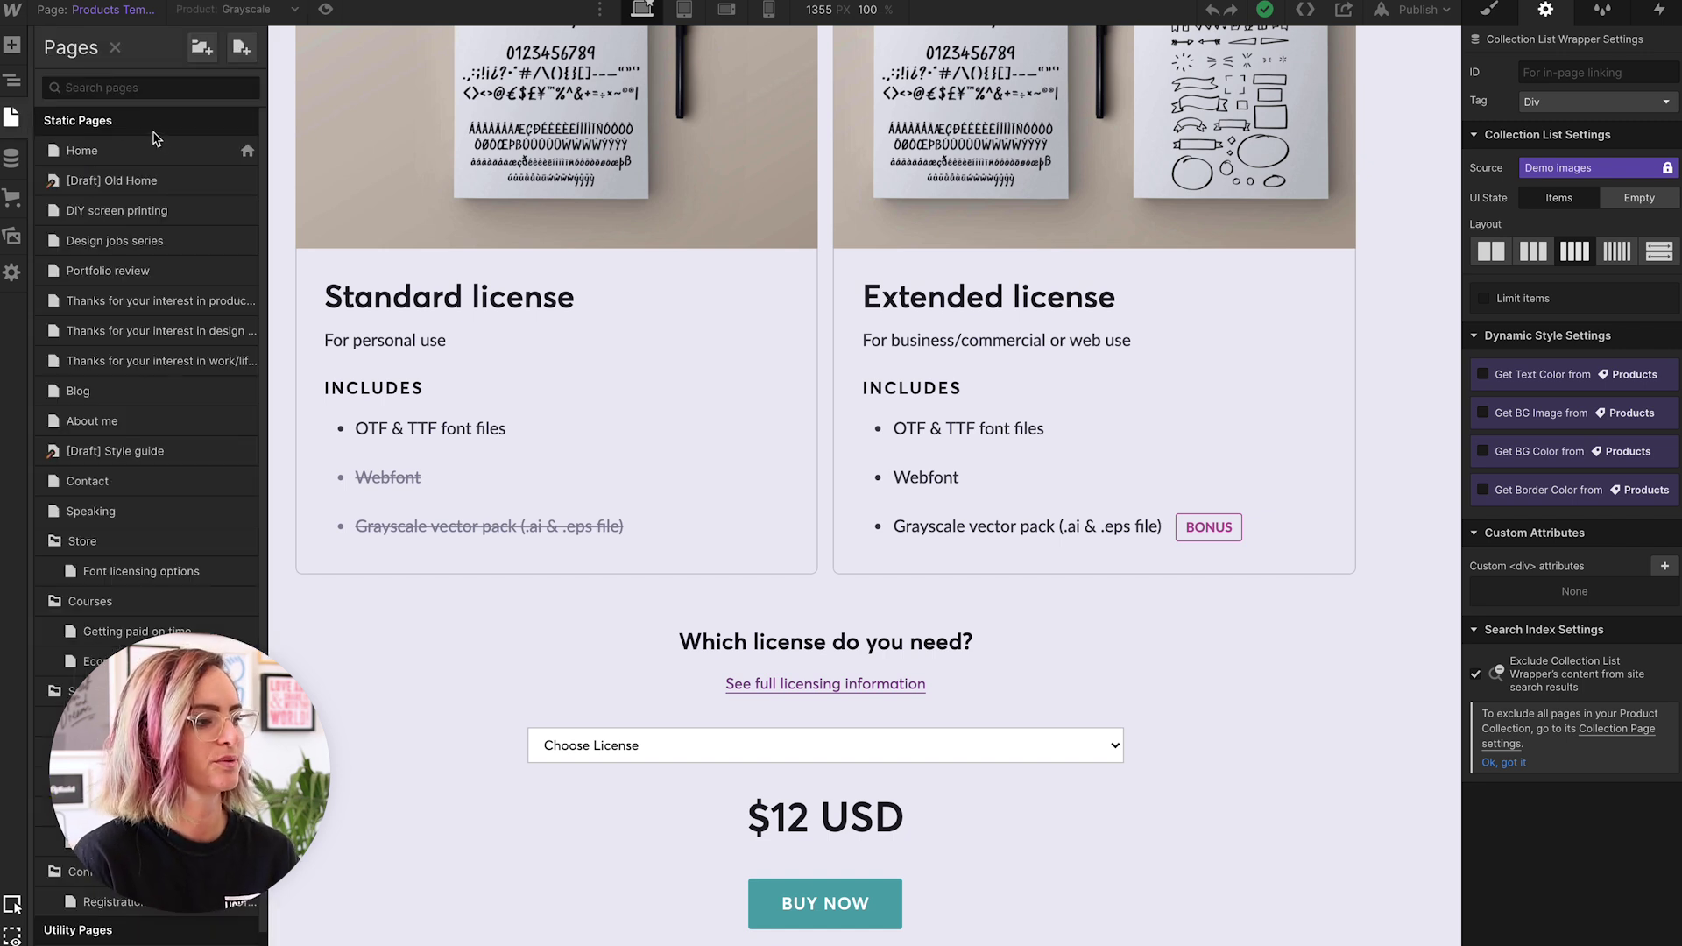
{"action": "scroll", "coordinate": [149, 525], "scroll_direction": "down", "scroll_amount": 3}
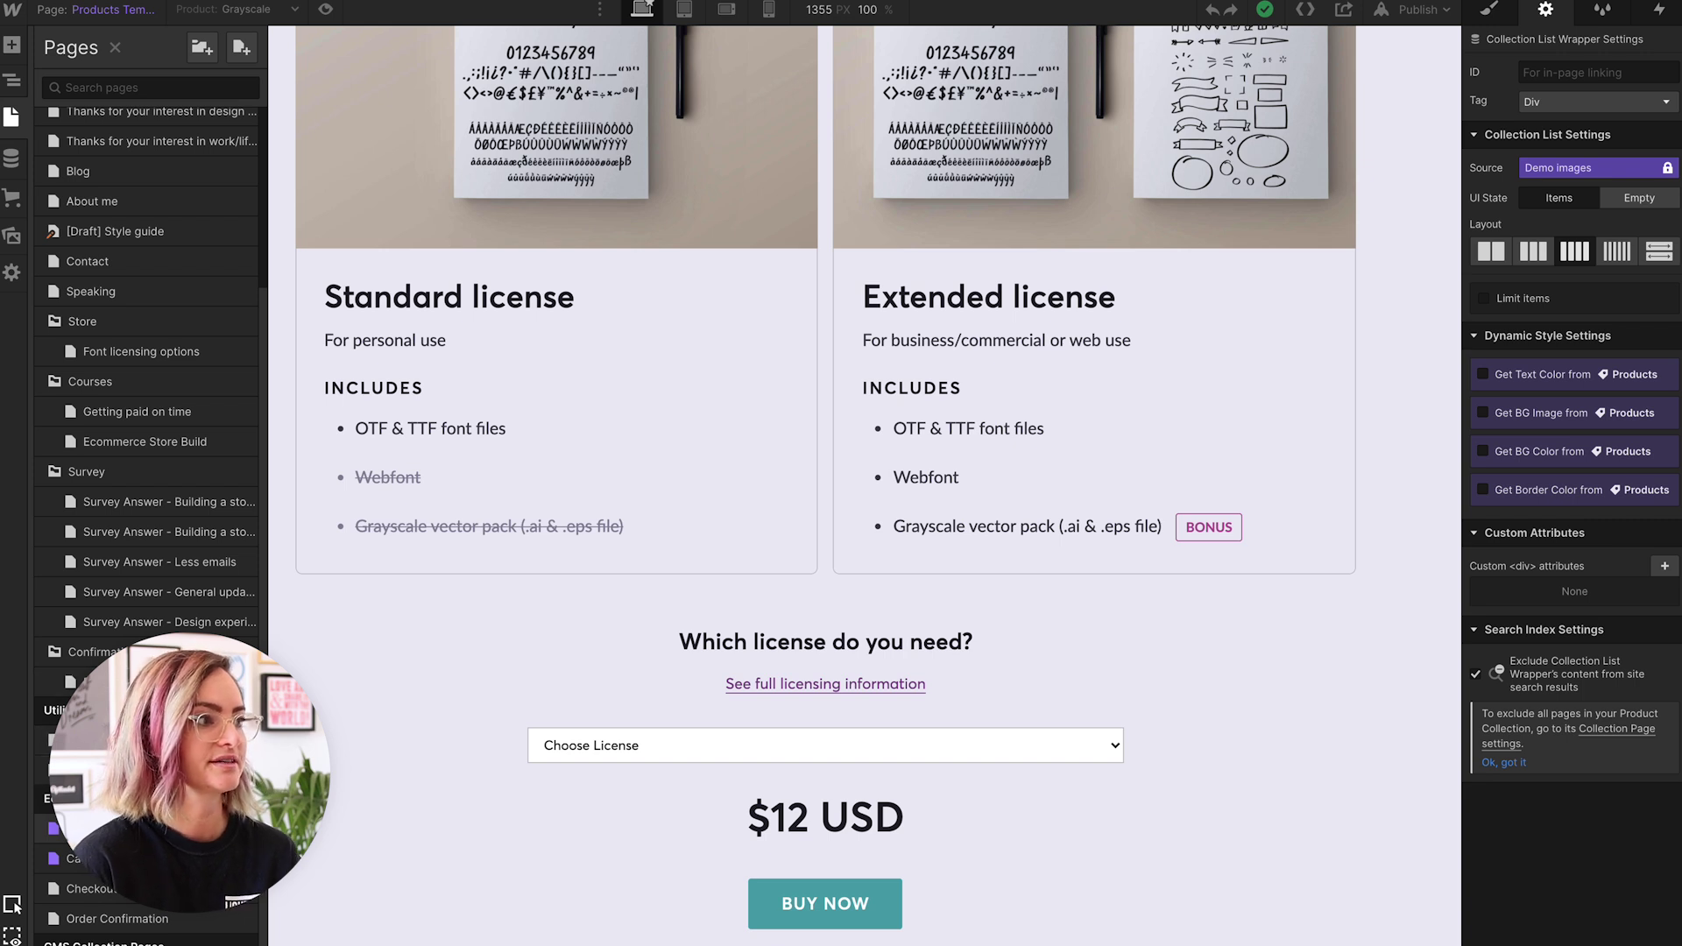
{"action": "scroll", "coordinate": [178, 550], "scroll_direction": "up", "scroll_amount": 3}
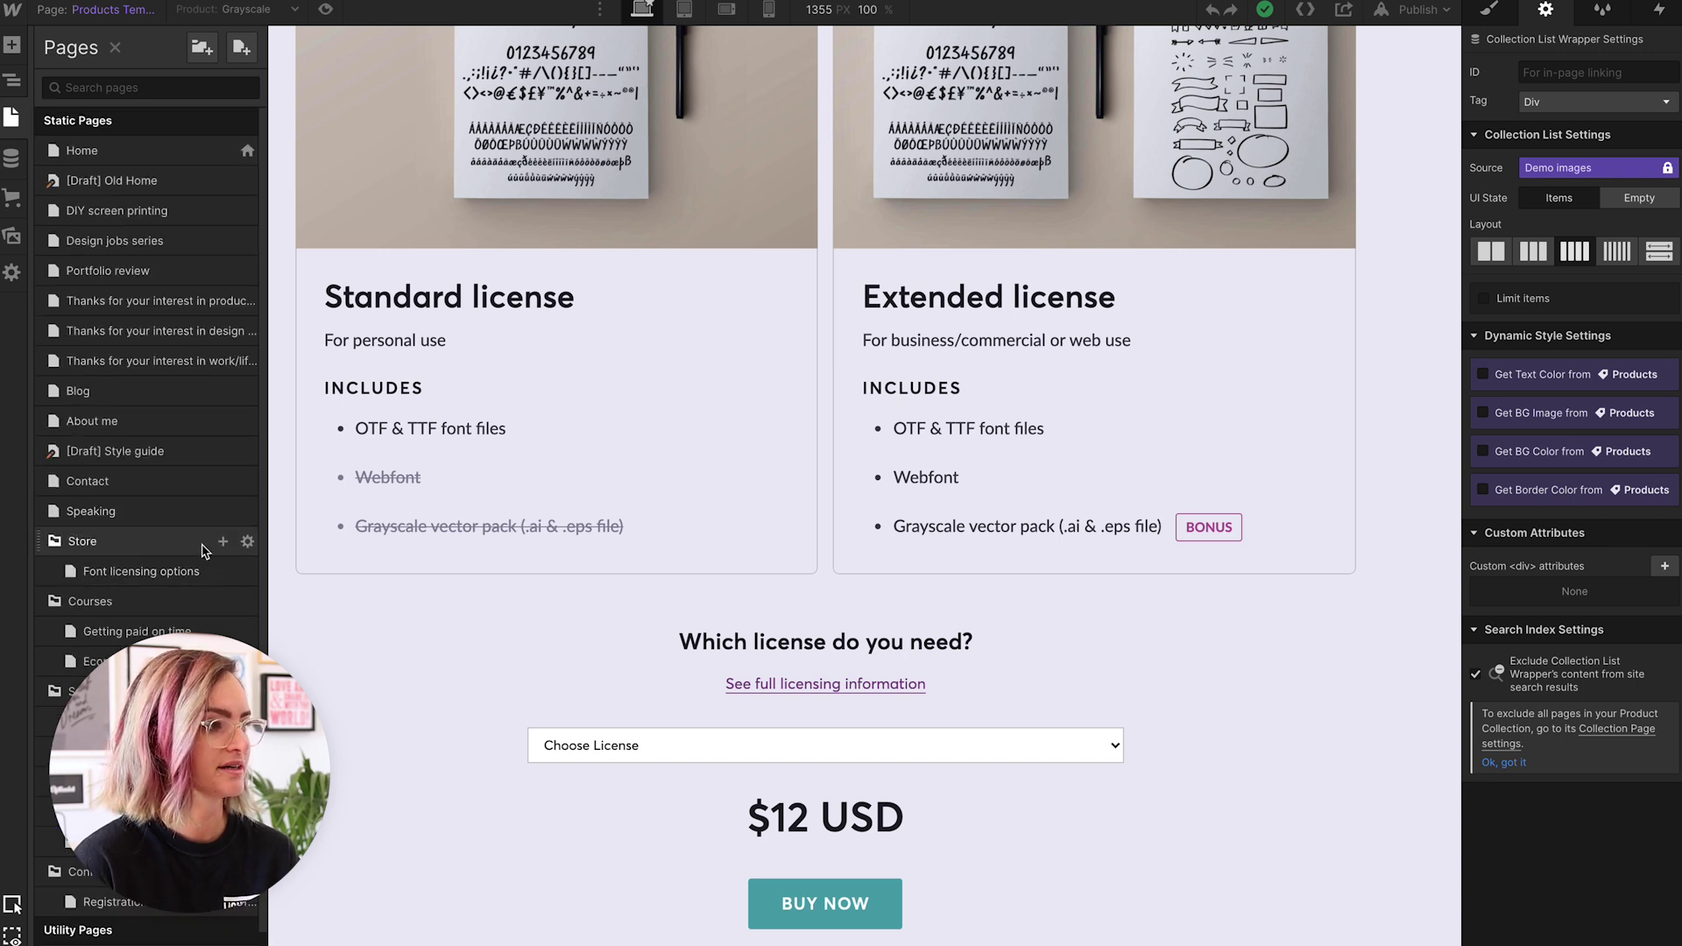
Step: Create an Untitled page in Store and add a Collection List sourced from Products
{"action": "left_click", "coordinate": [224, 542]}
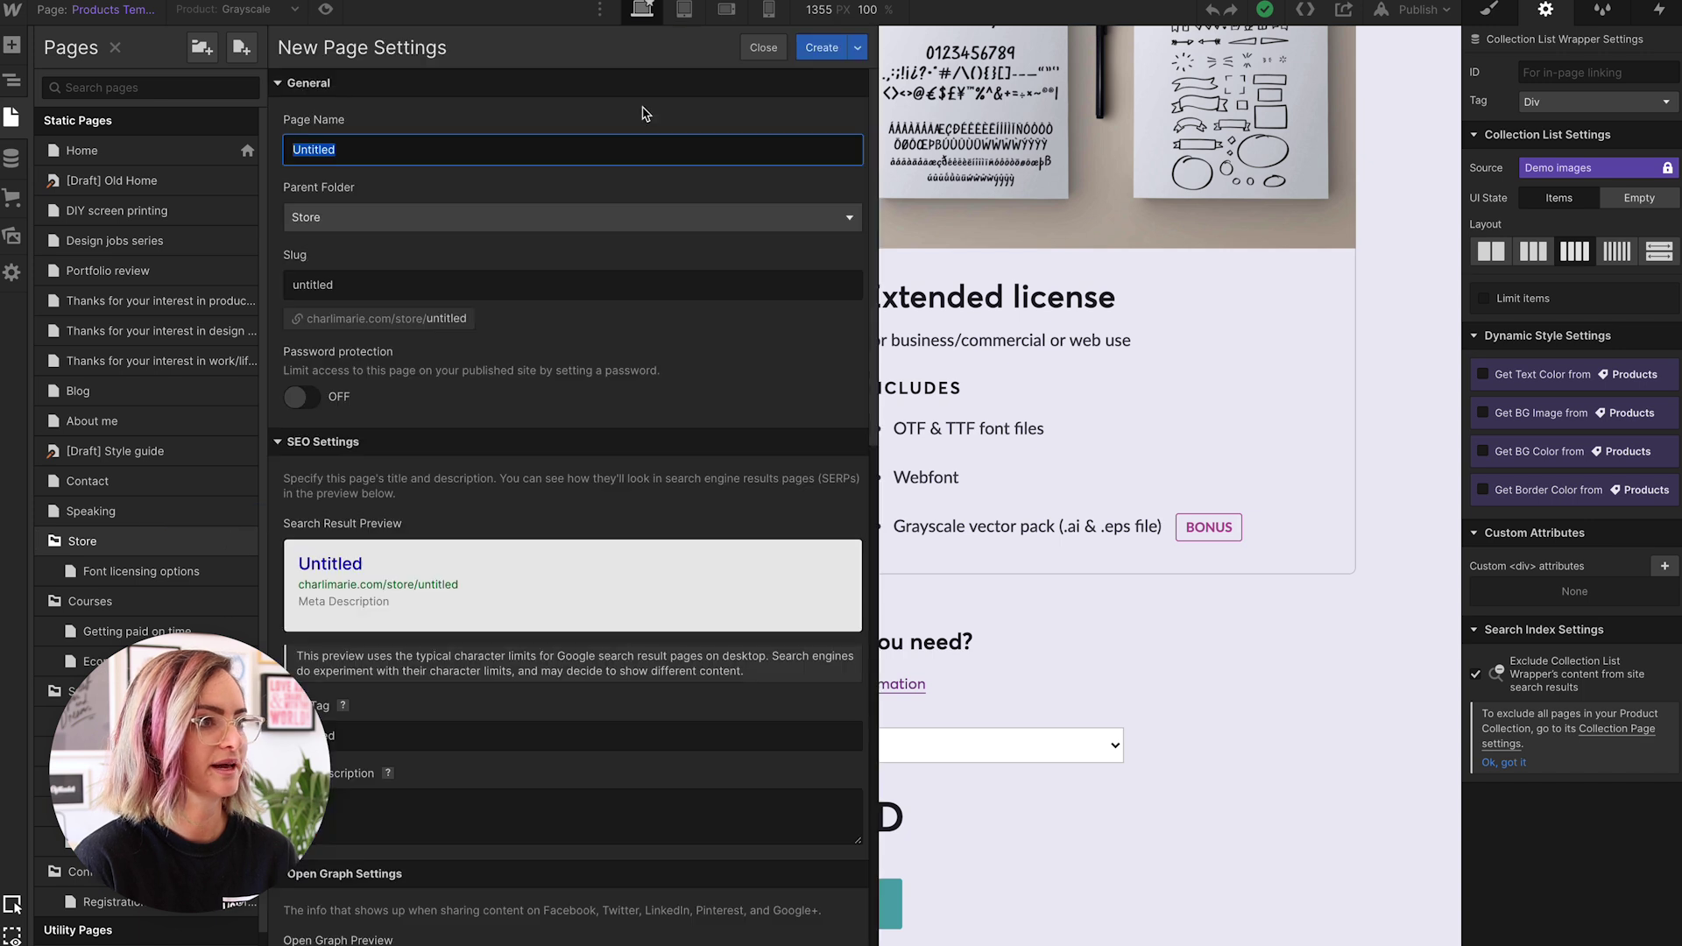
{"action": "left_click", "coordinate": [828, 50]}
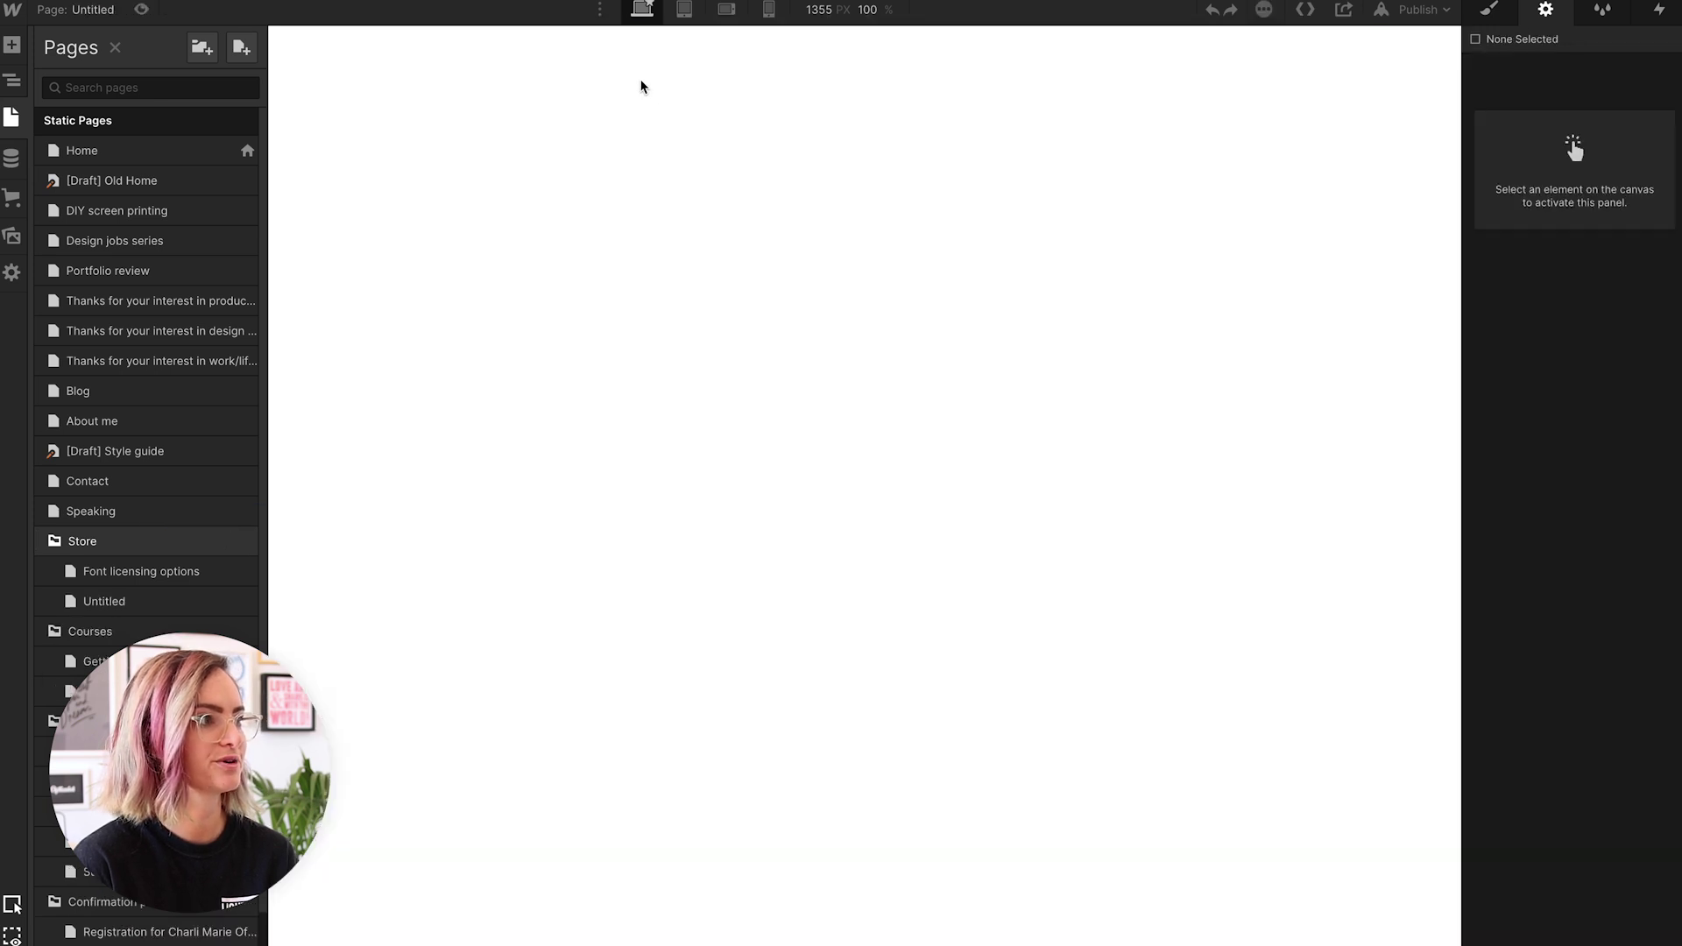
{"action": "left_click", "coordinate": [11, 44]}
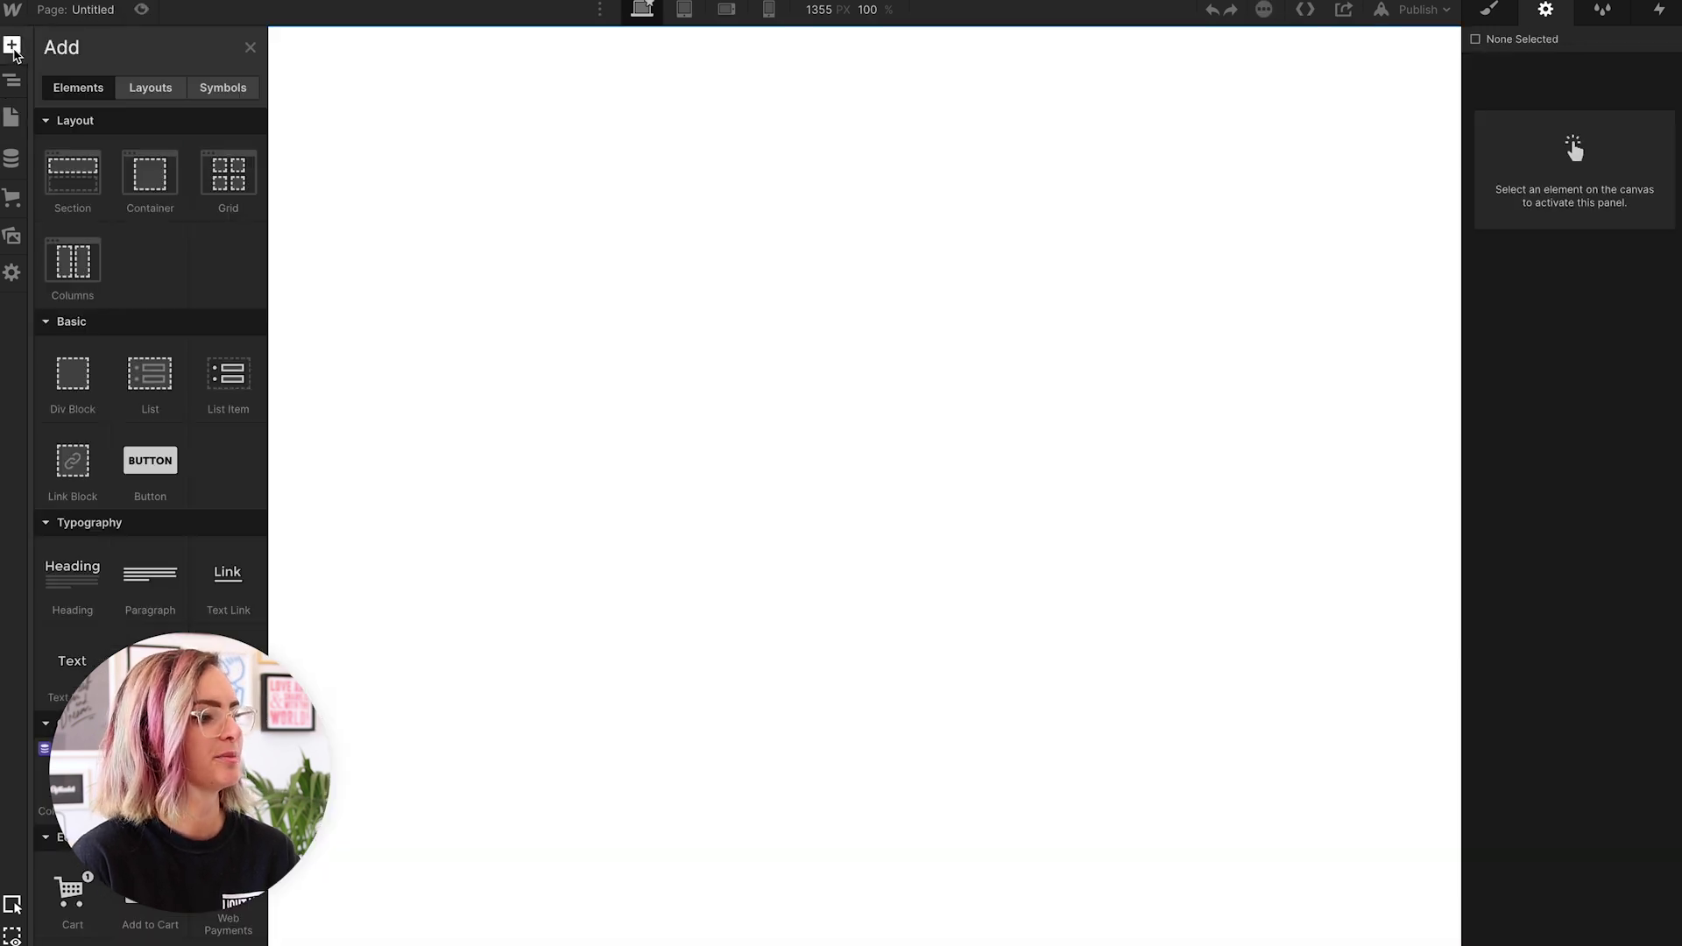
{"action": "left_click_drag", "start_coordinate": [74, 773], "coordinate": [266, 79]}
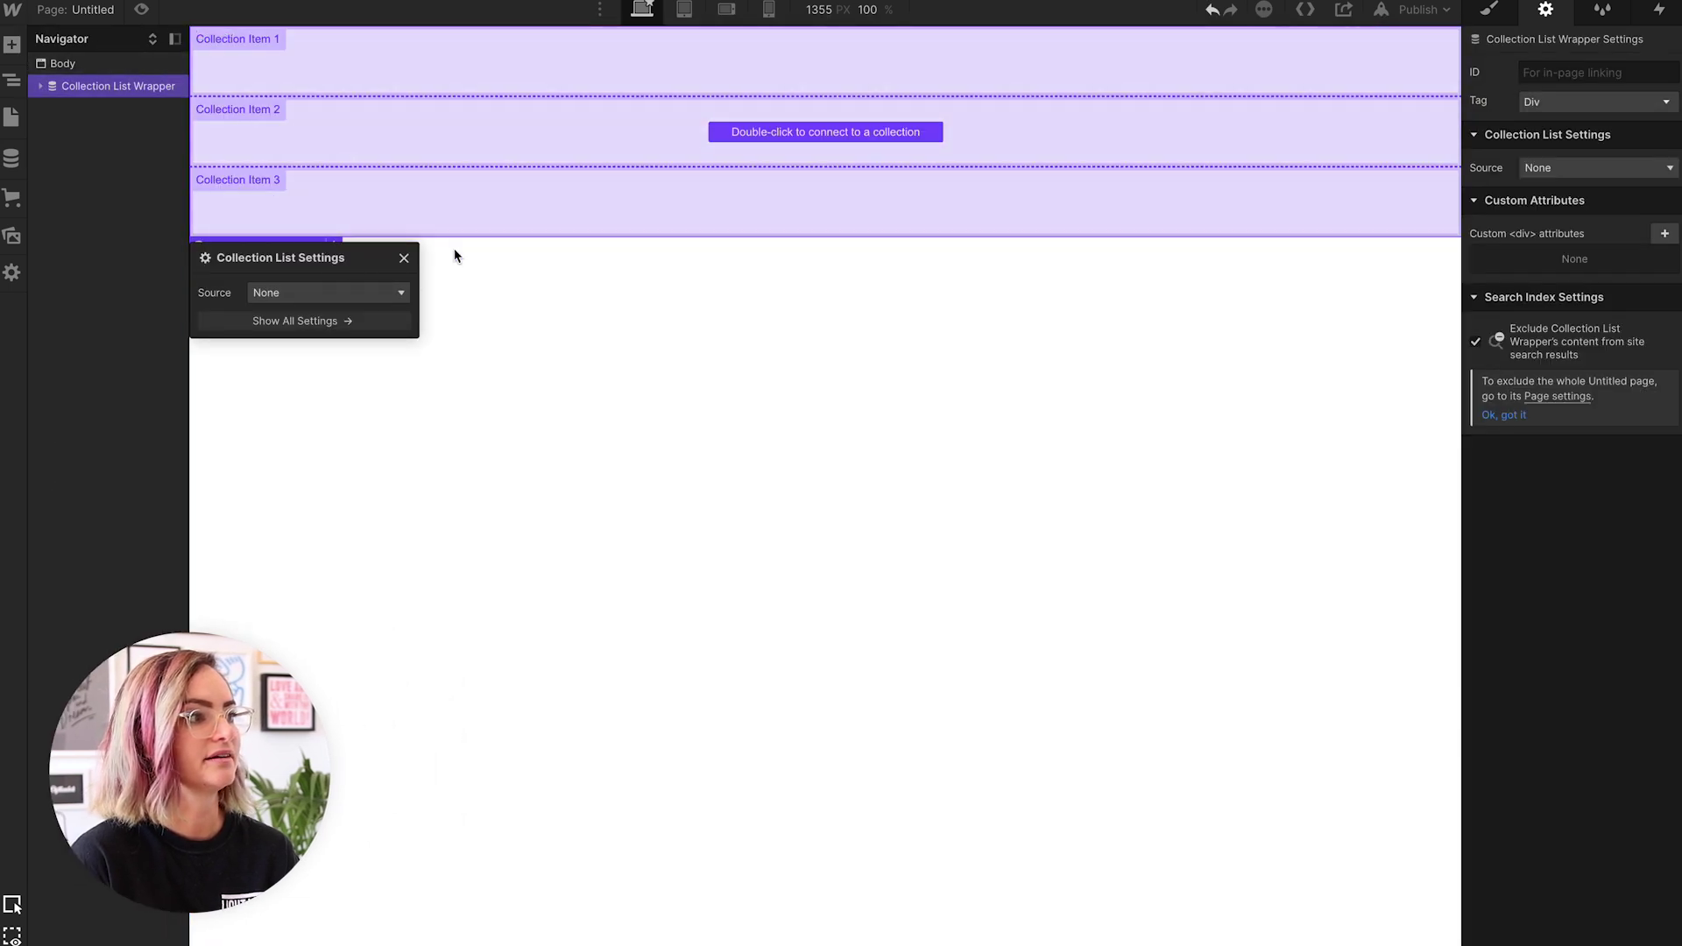
{"action": "left_click", "coordinate": [383, 293]}
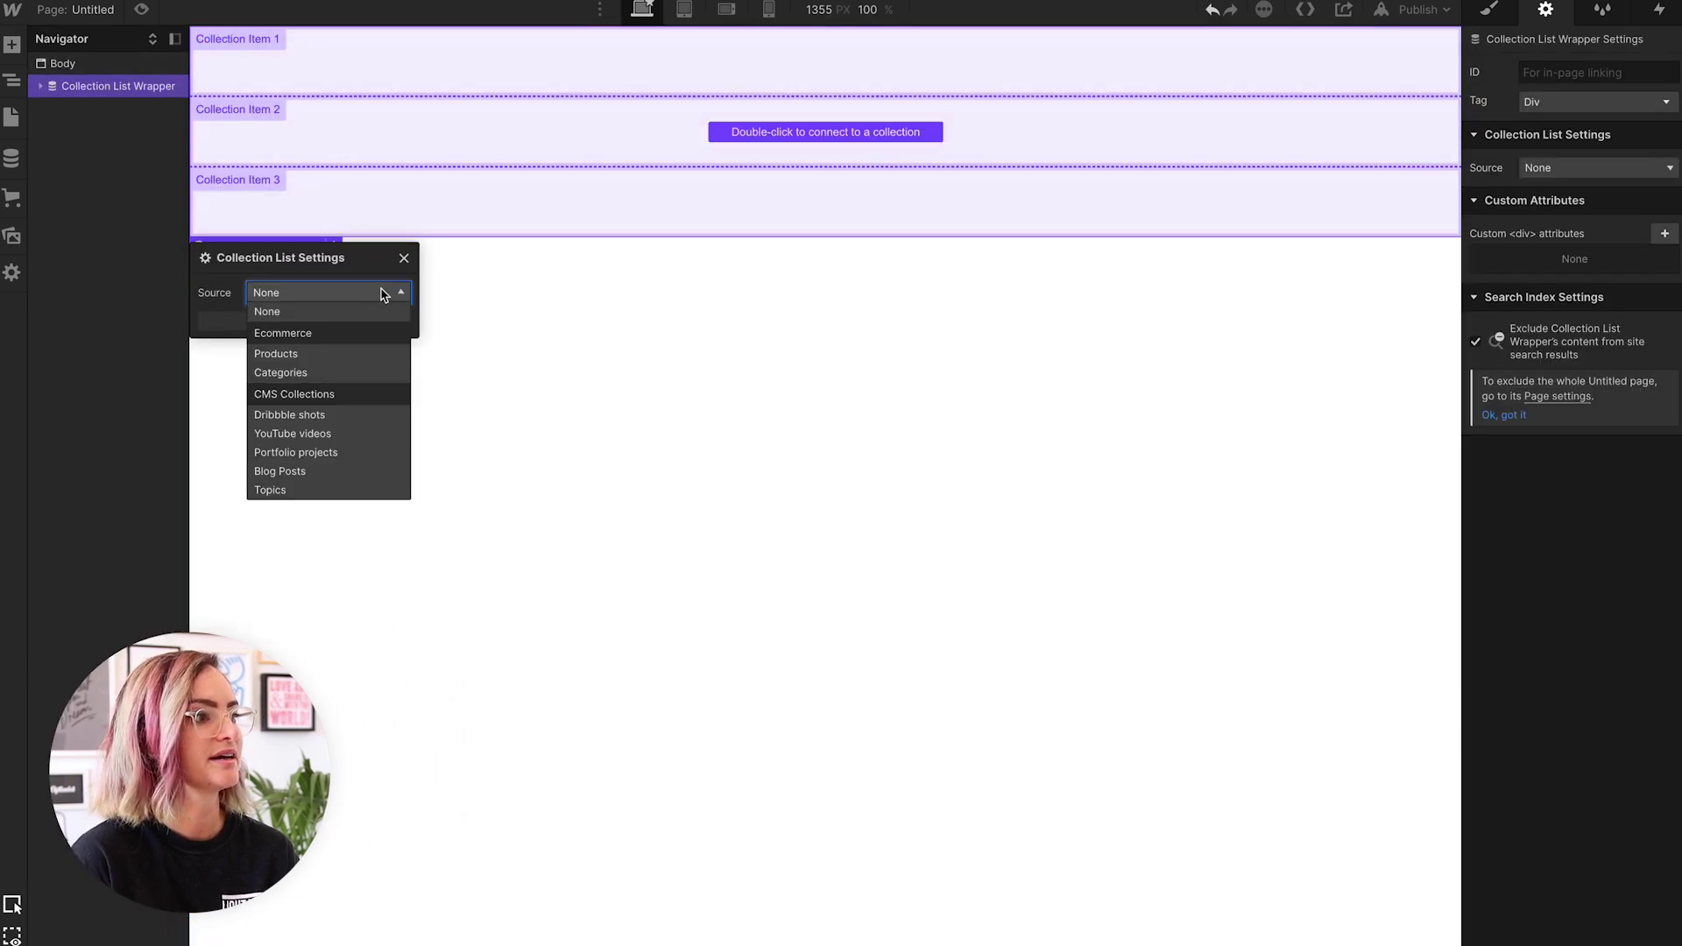
{"action": "left_click", "coordinate": [283, 355]}
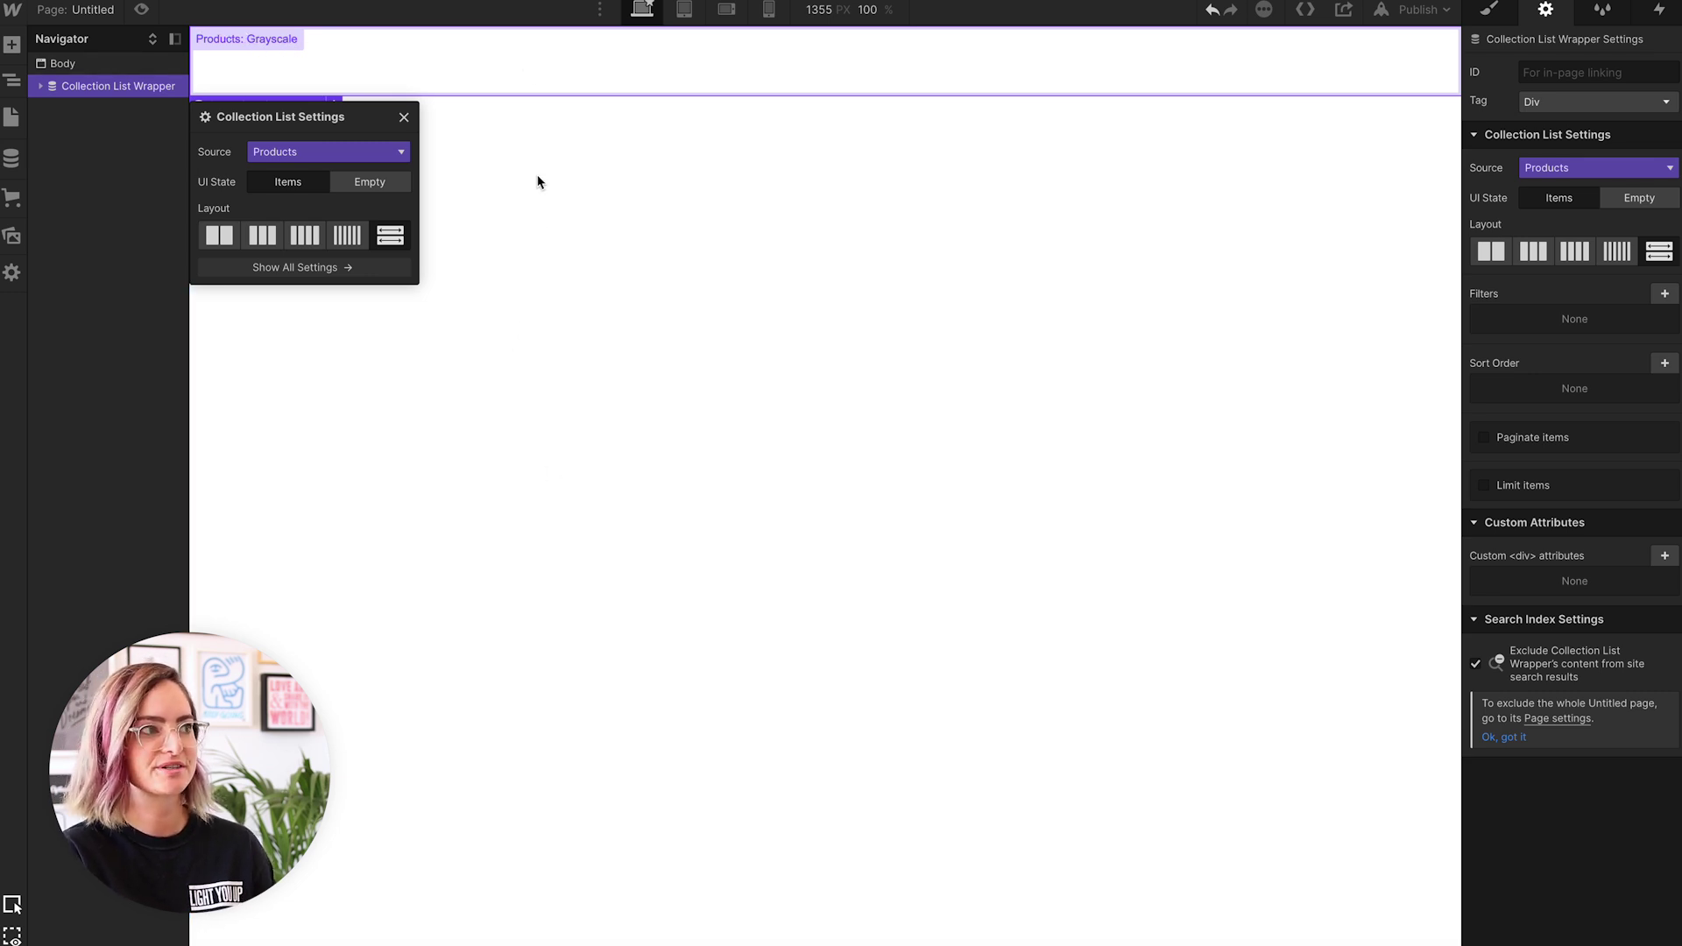
{"action": "left_click", "coordinate": [299, 107]}
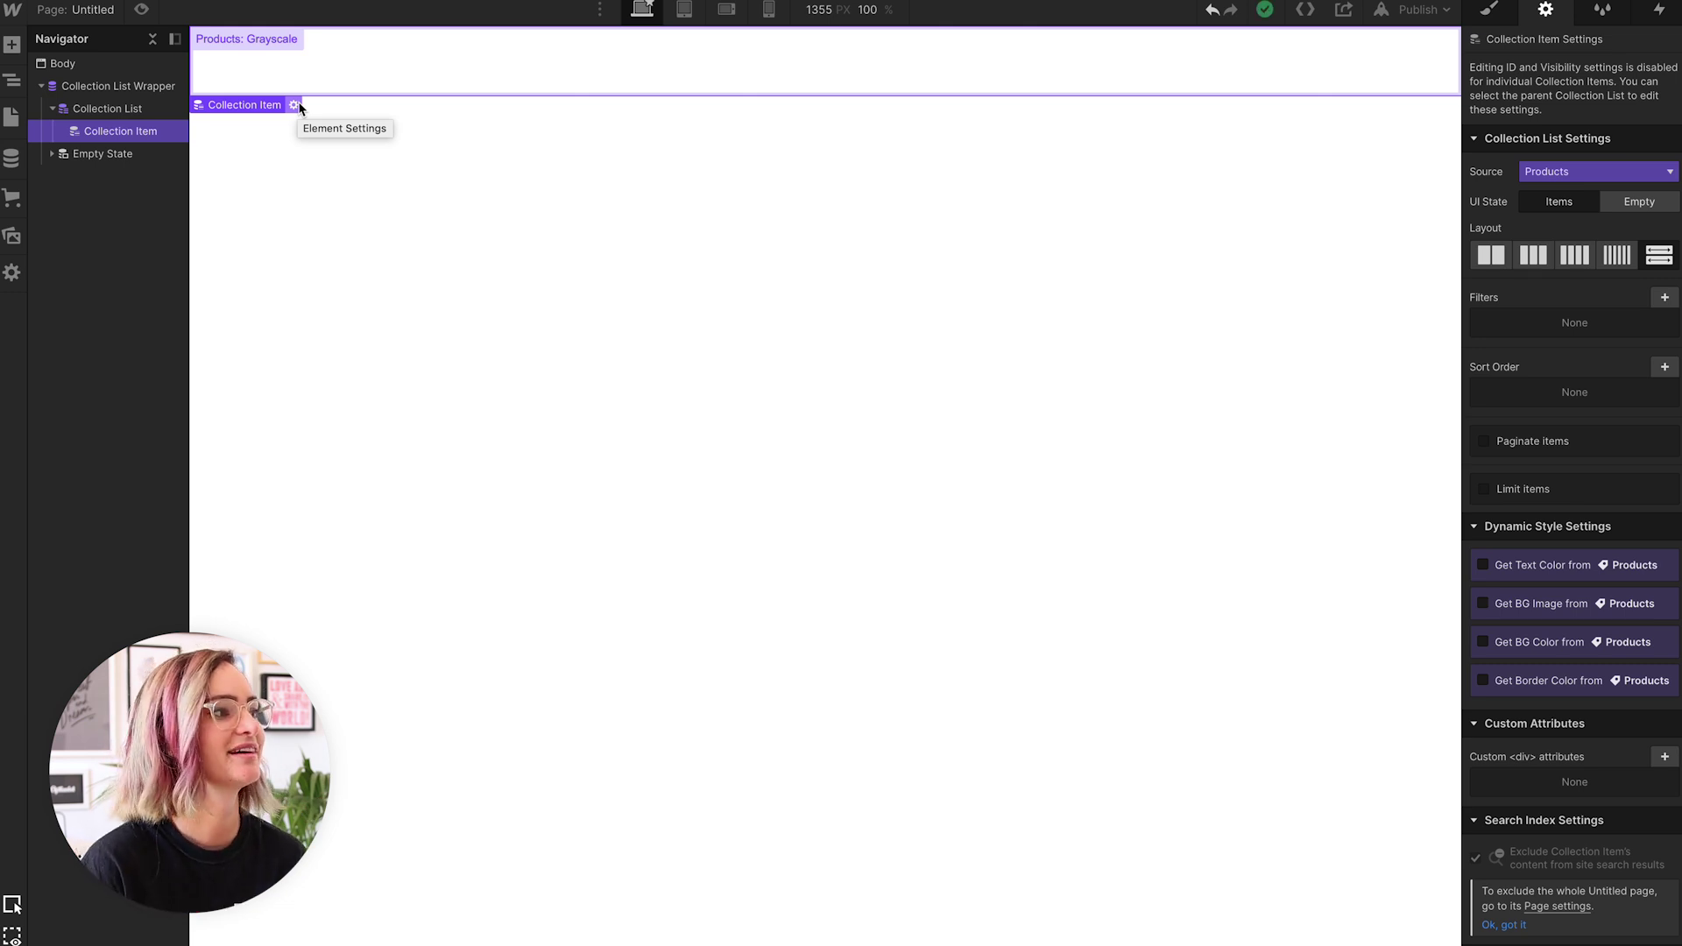
Step: Open the Grayscale product in Ecommerce and inspect its Standard license variant
{"action": "left_click", "coordinate": [11, 158]}
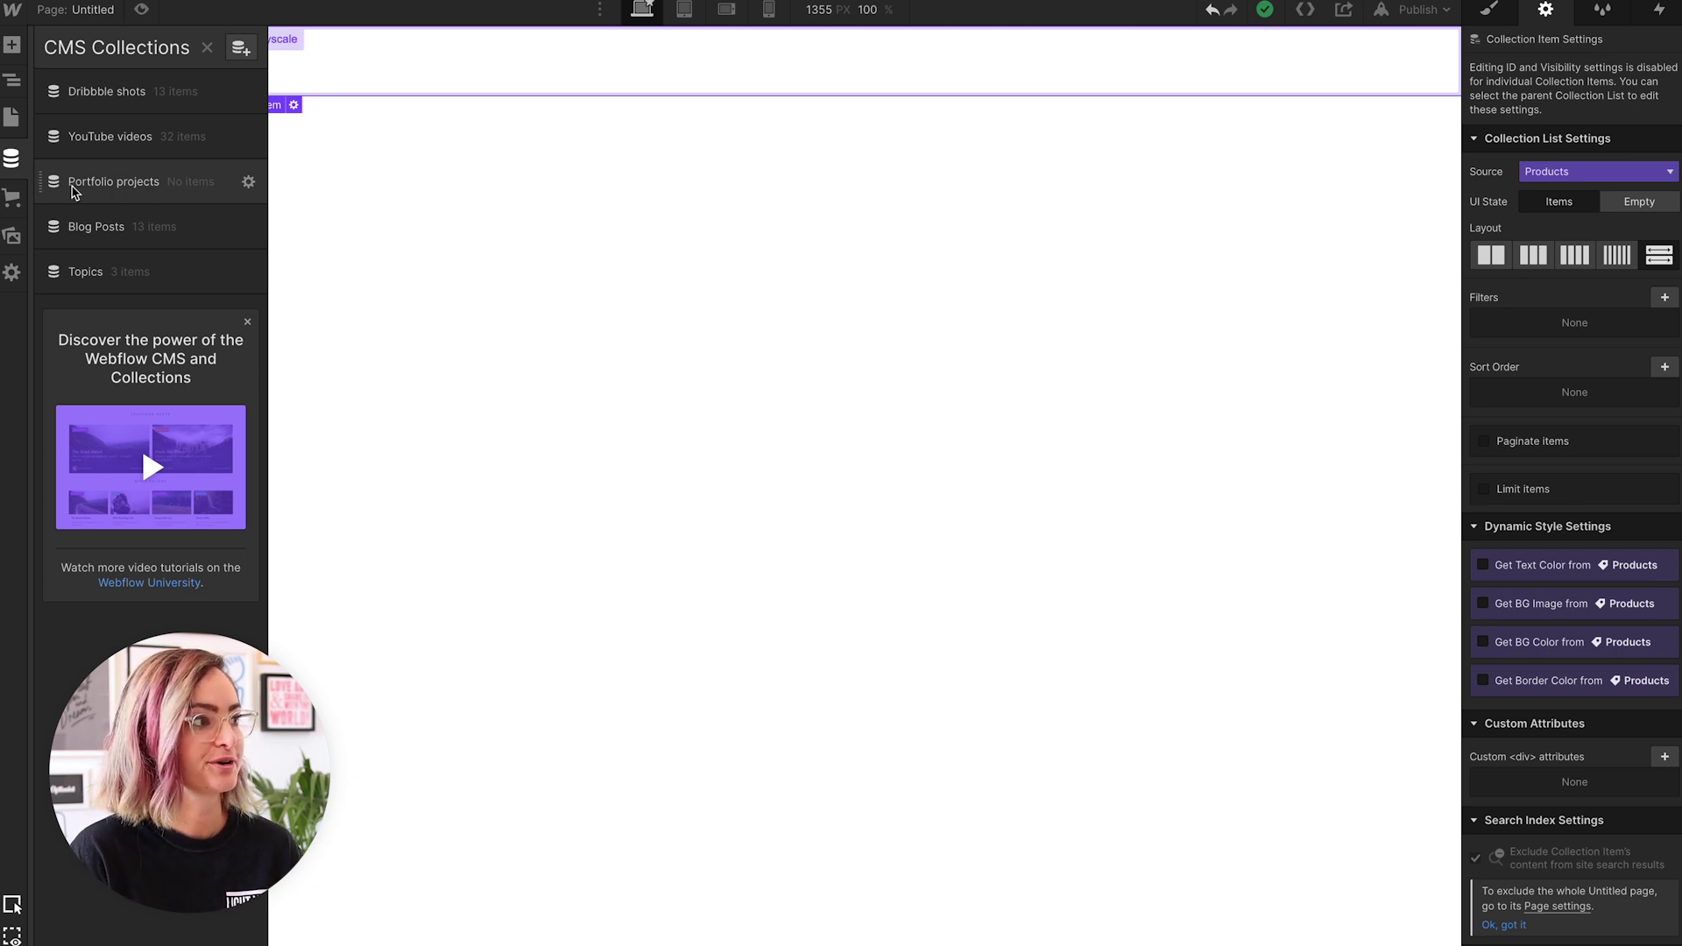
{"action": "left_click", "coordinate": [12, 198]}
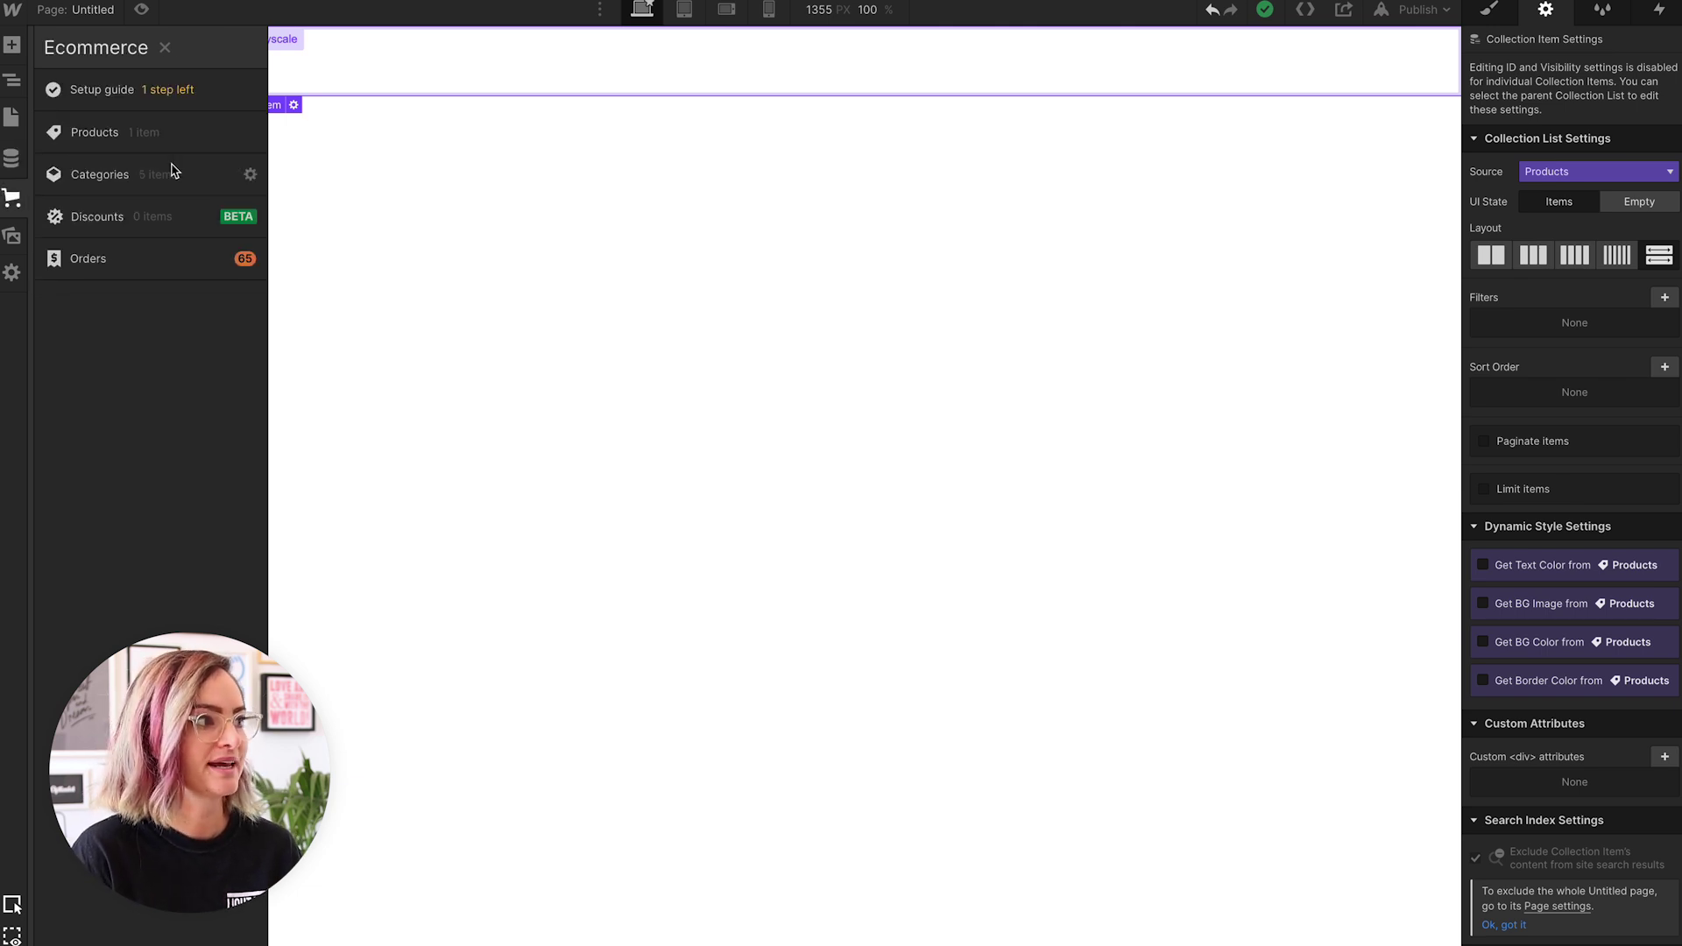
{"action": "left_click", "coordinate": [230, 133]}
{"action": "left_click", "coordinate": [486, 143]}
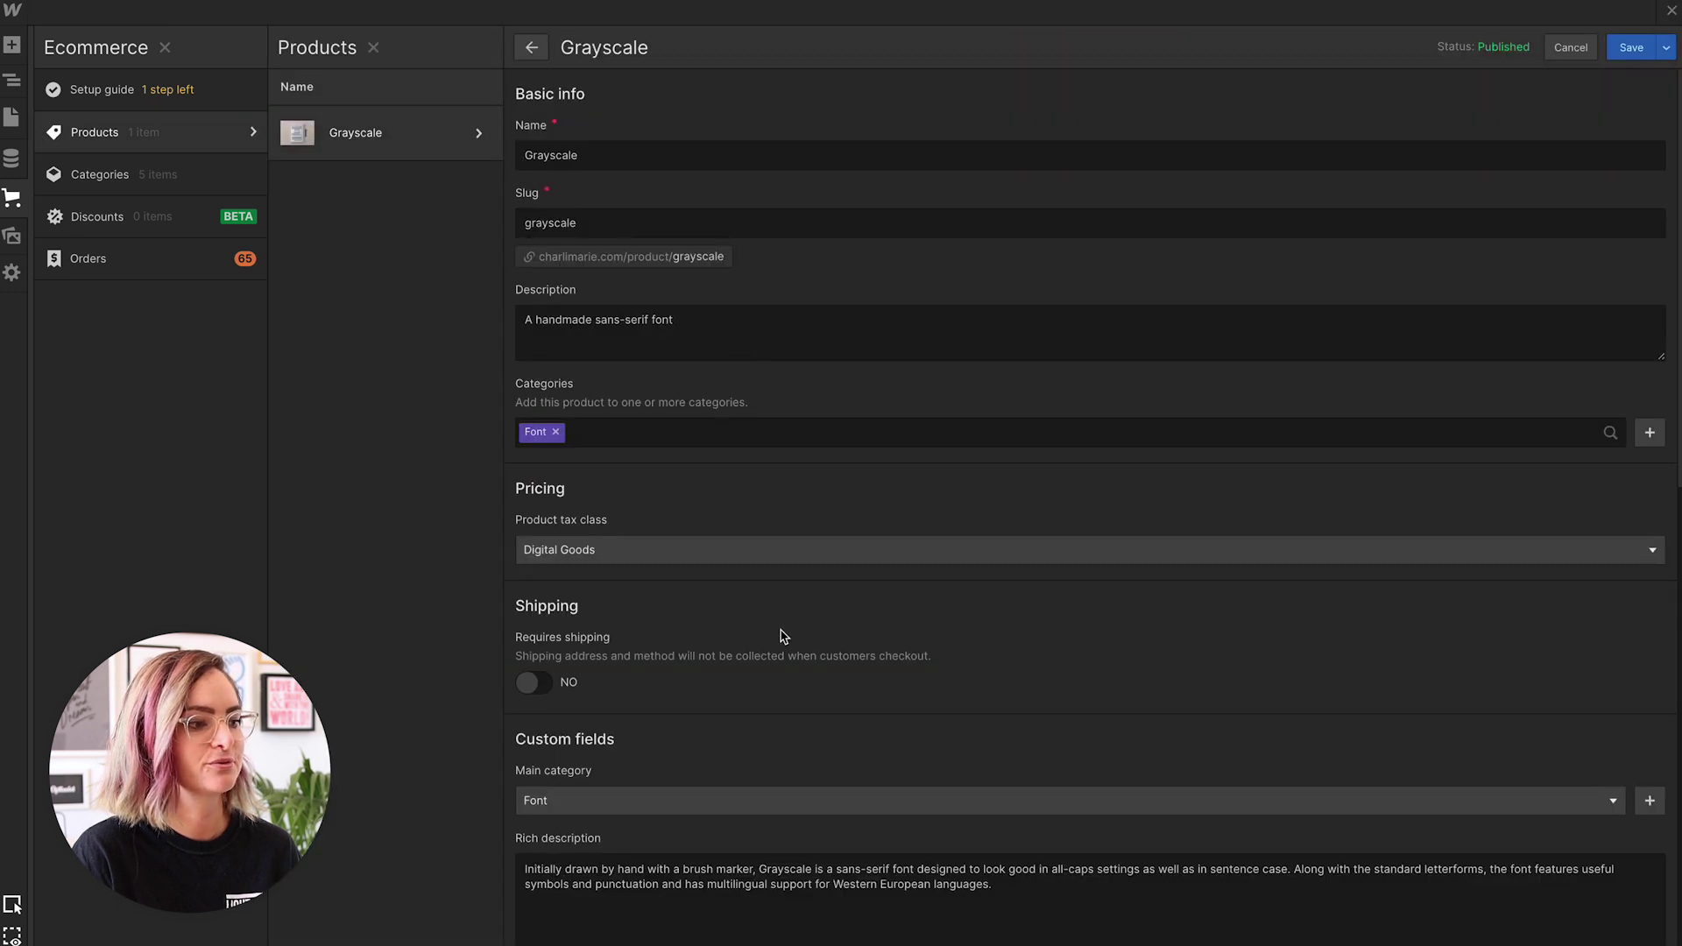
{"action": "scroll", "coordinate": [771, 638], "scroll_direction": "down", "scroll_amount": 15}
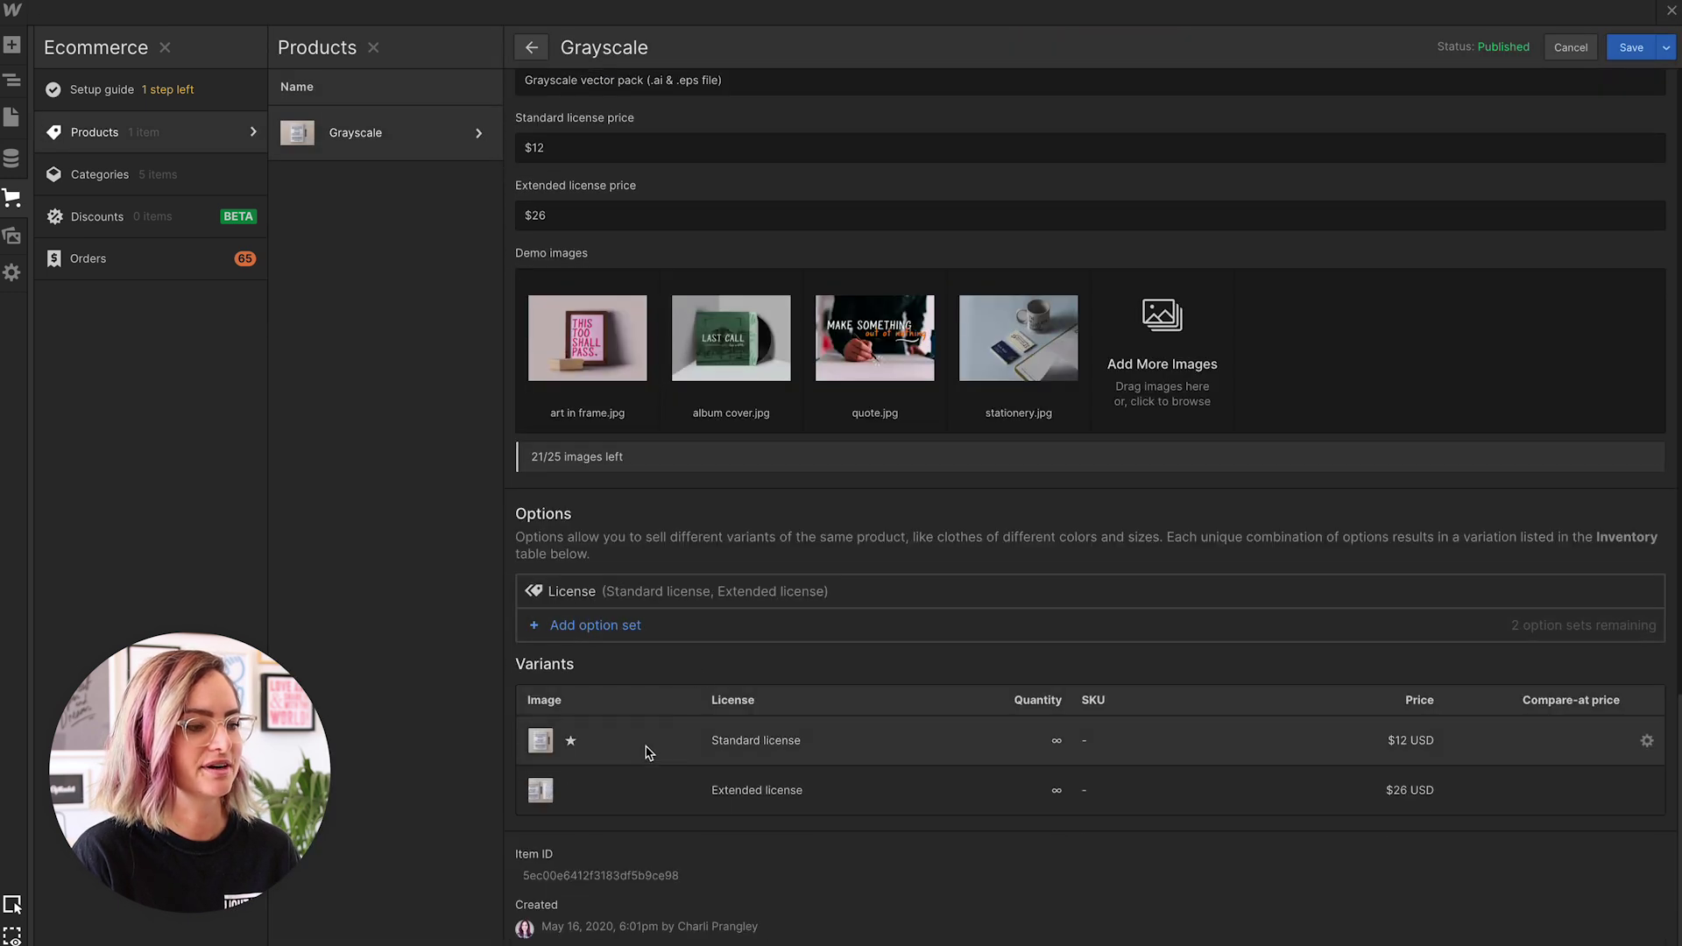
{"action": "left_click", "coordinate": [661, 755]}
{"action": "scroll", "coordinate": [614, 745], "scroll_direction": "down", "scroll_amount": 5}
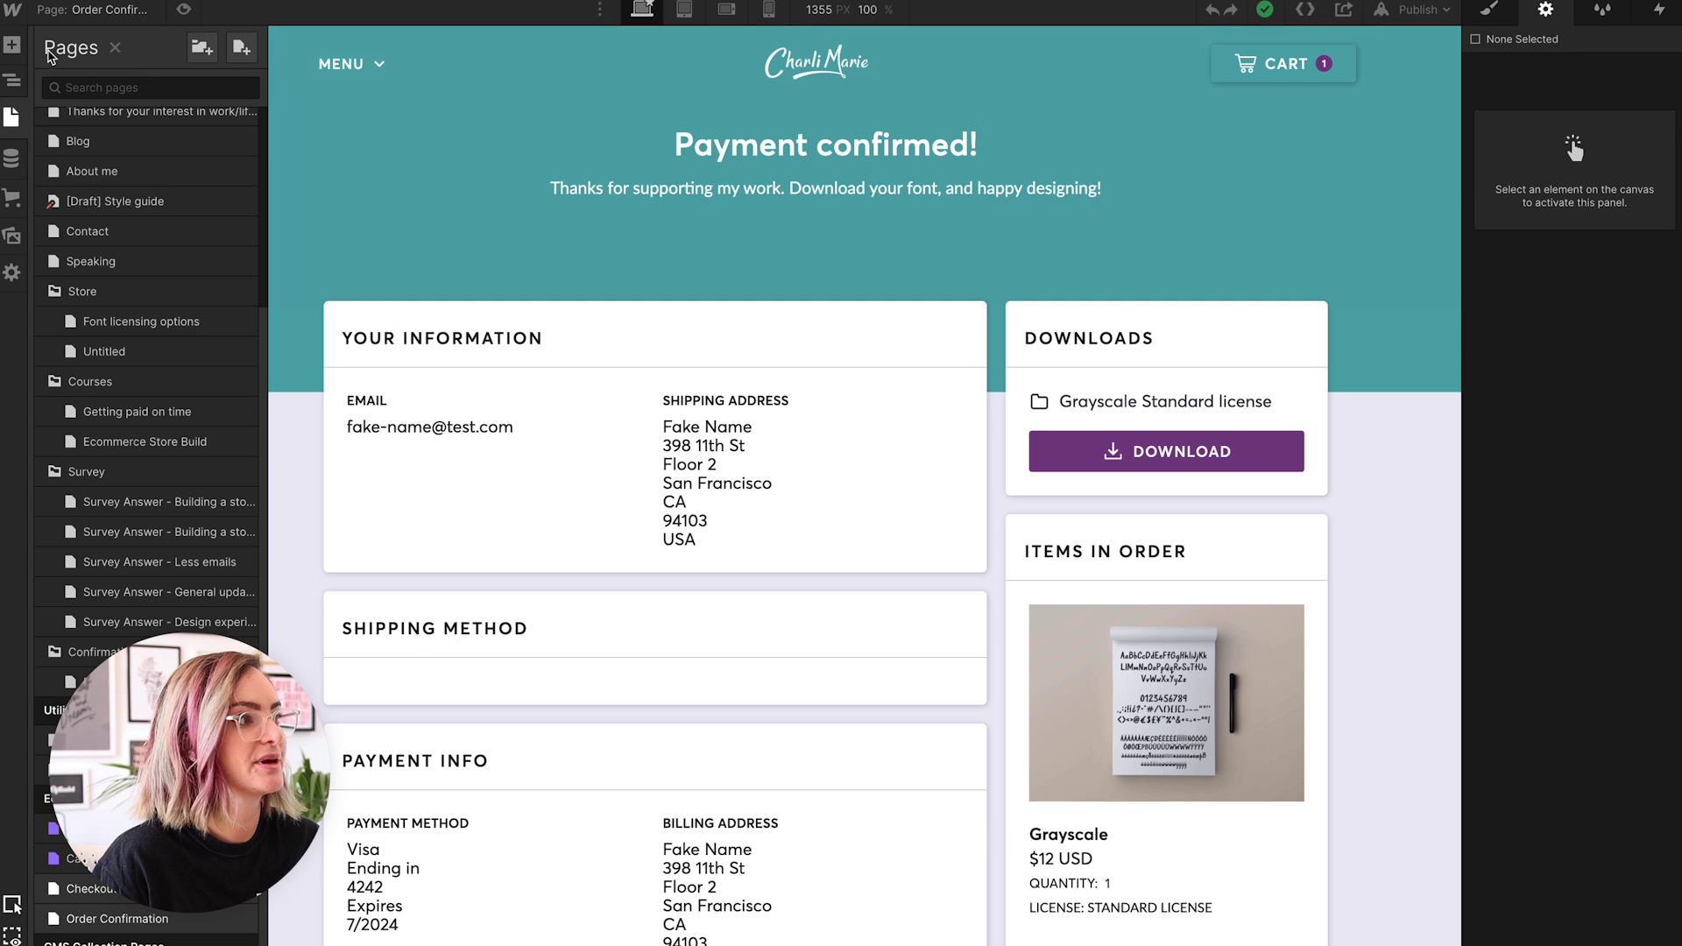
Step: Show the Order Confirmation page elements, including Downloads
{"action": "left_click", "coordinate": [12, 48]}
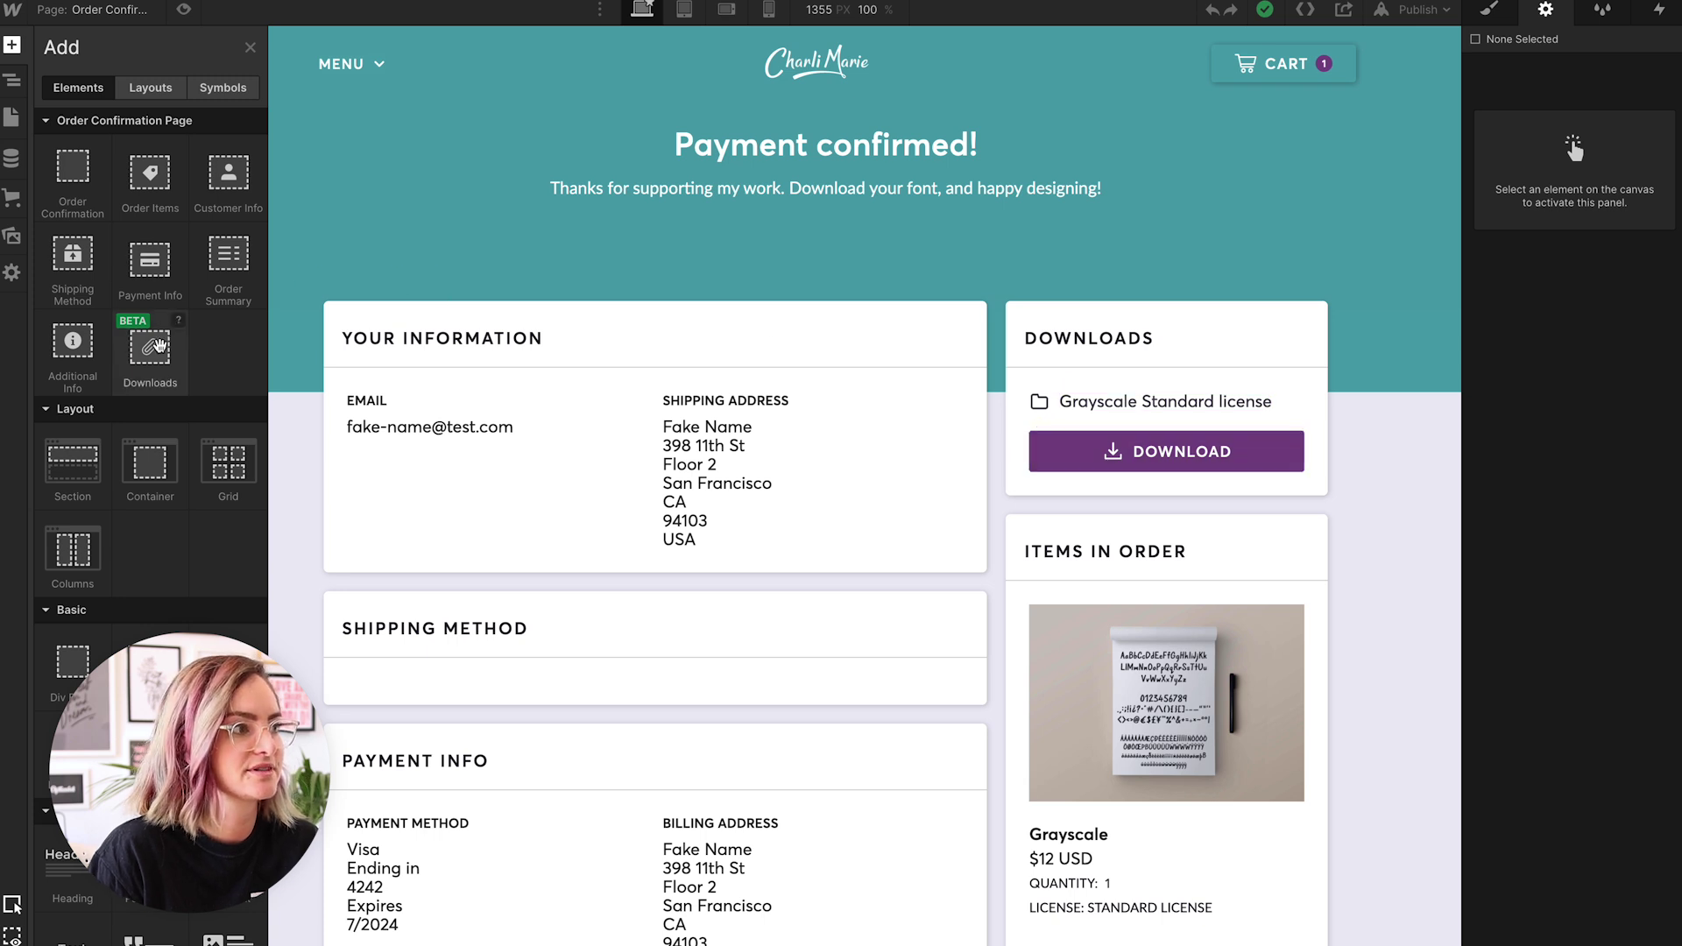
{"action": "left_click_drag", "start_coordinate": [150, 351], "coordinate": [1043, 517]}
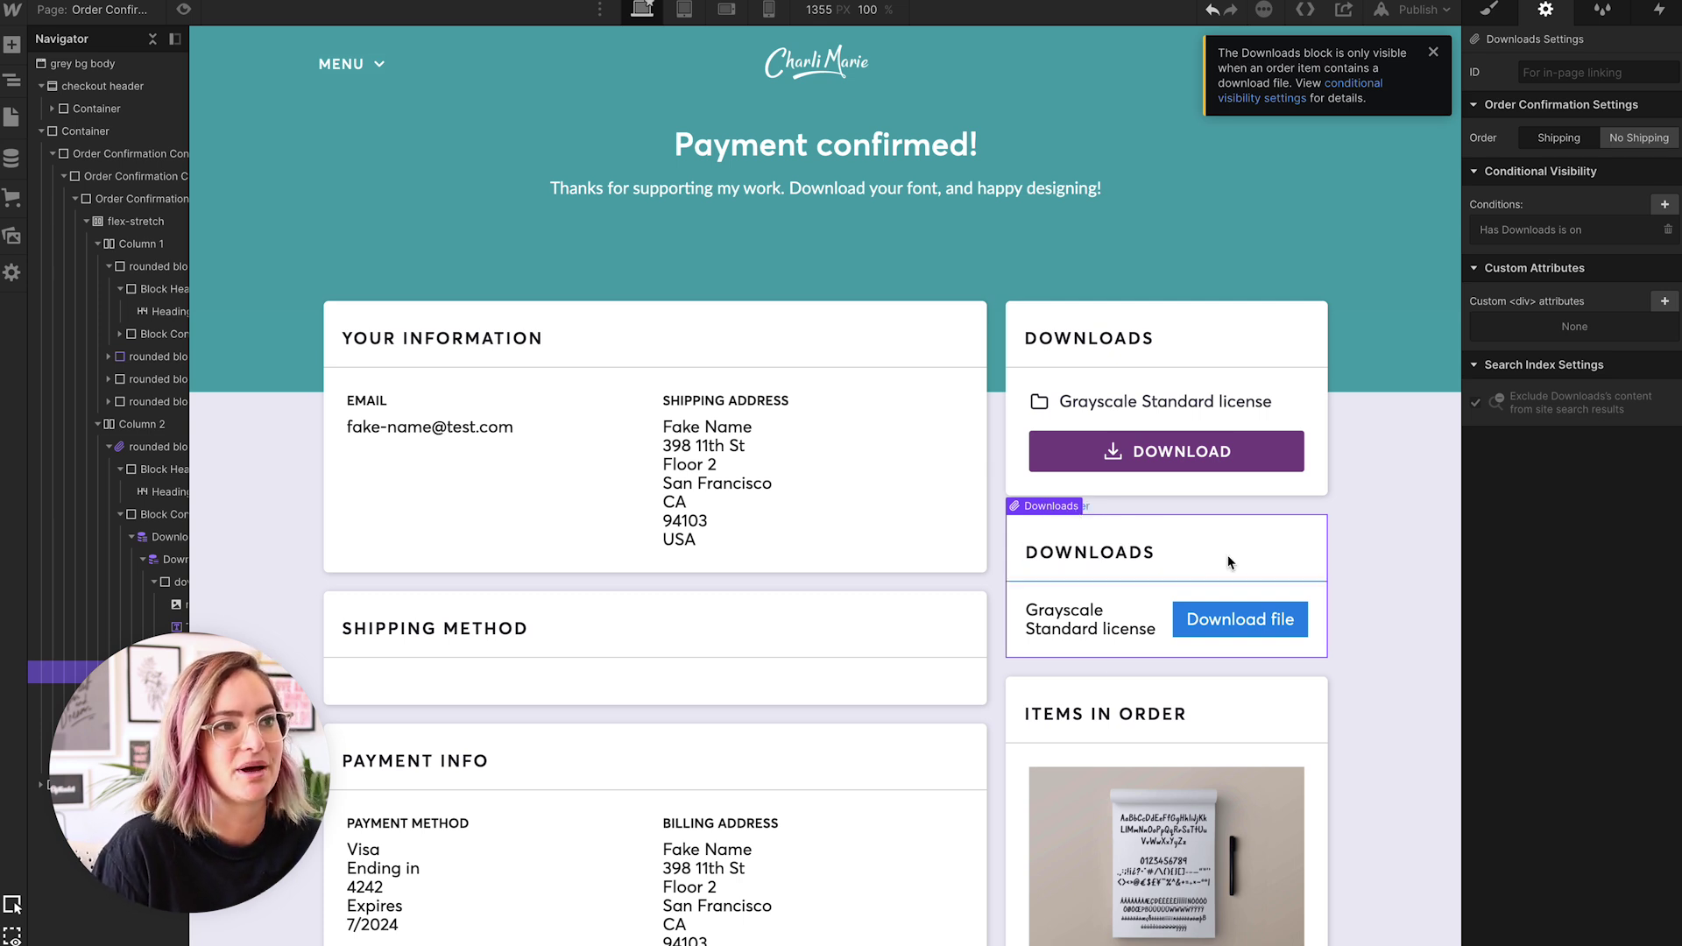
{"action": "left_click", "coordinate": [1132, 556]}
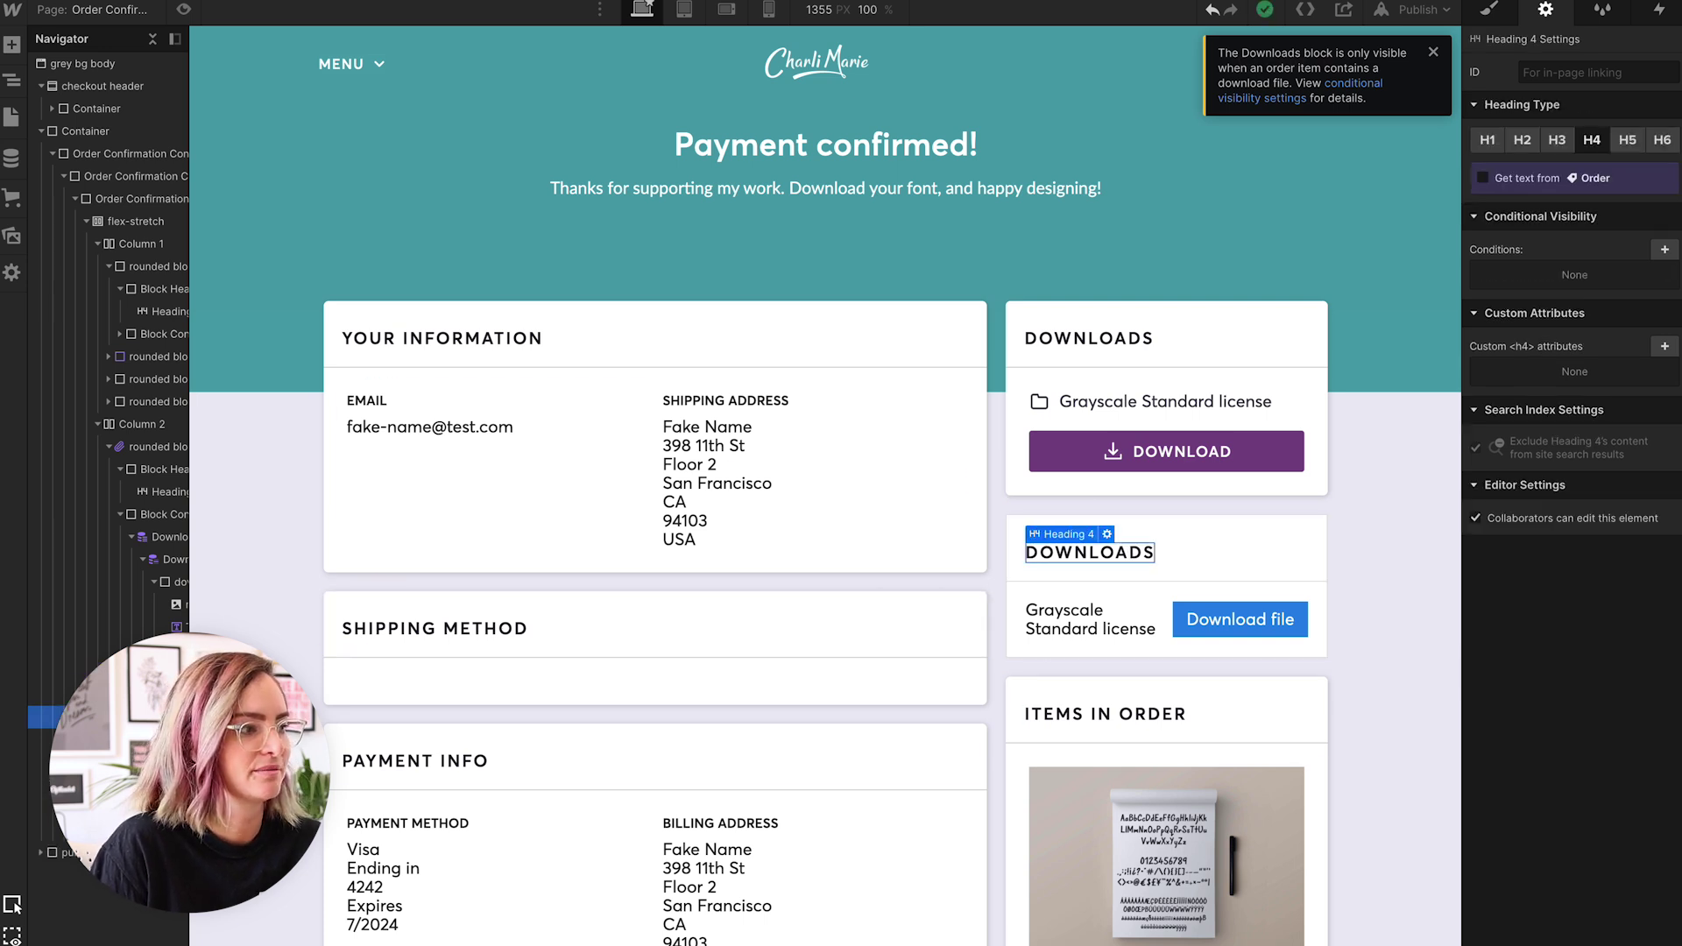
{"action": "key", "text": "ctrl+z"}
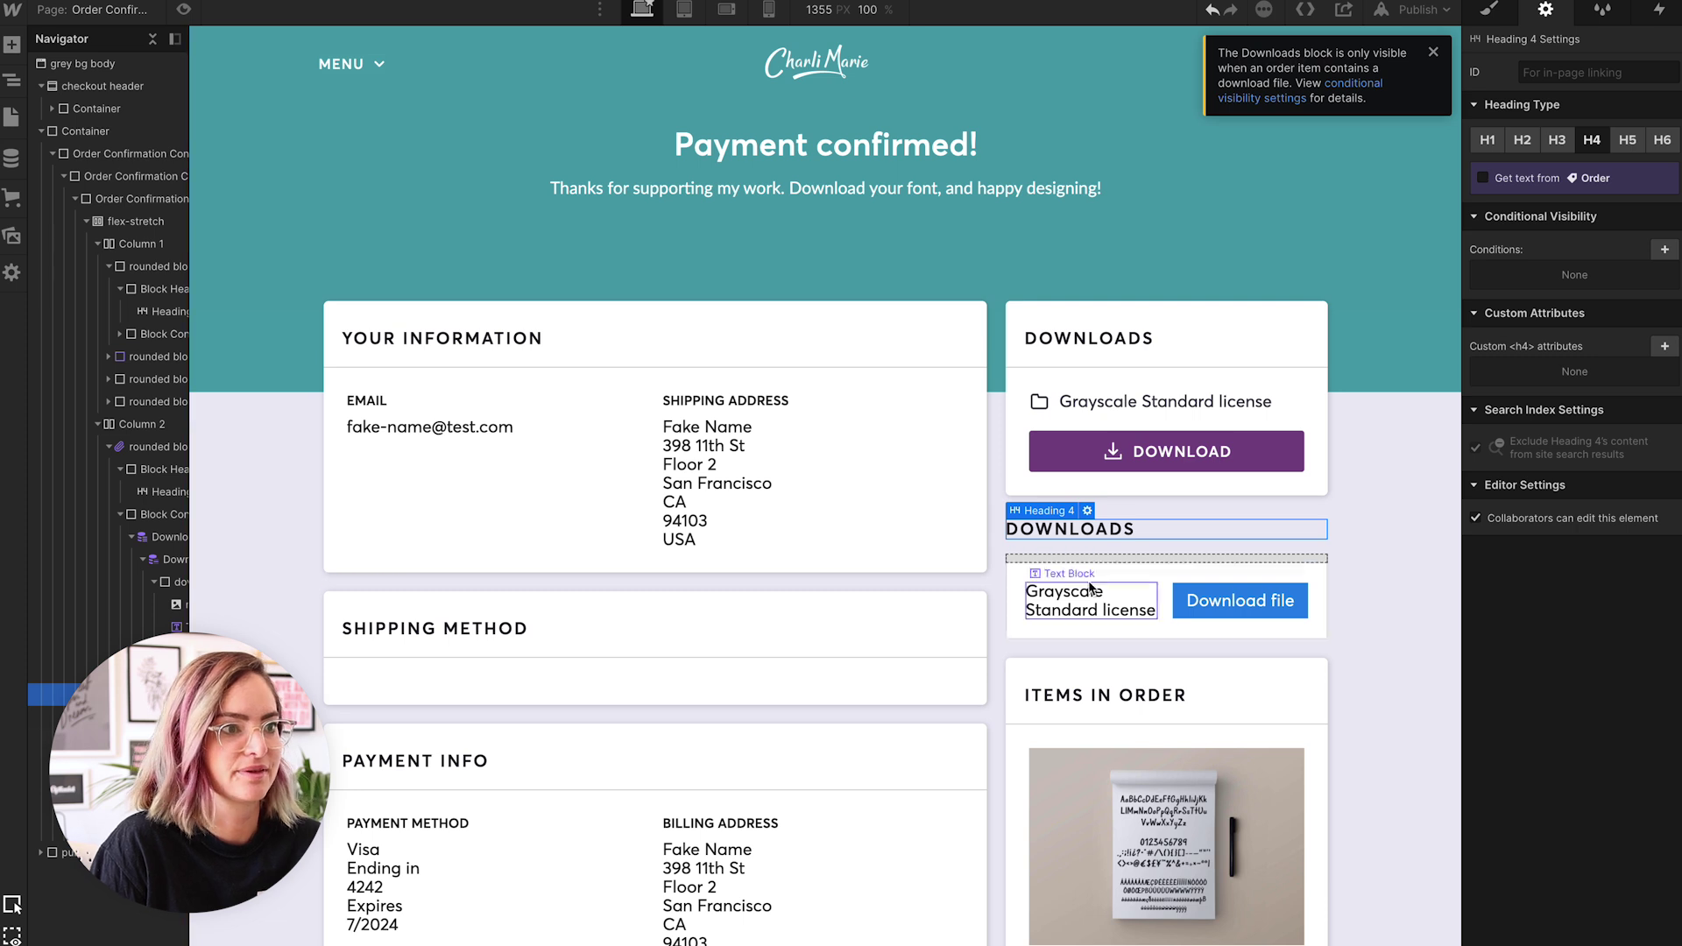
{"action": "key", "text": "ctrl+z"}
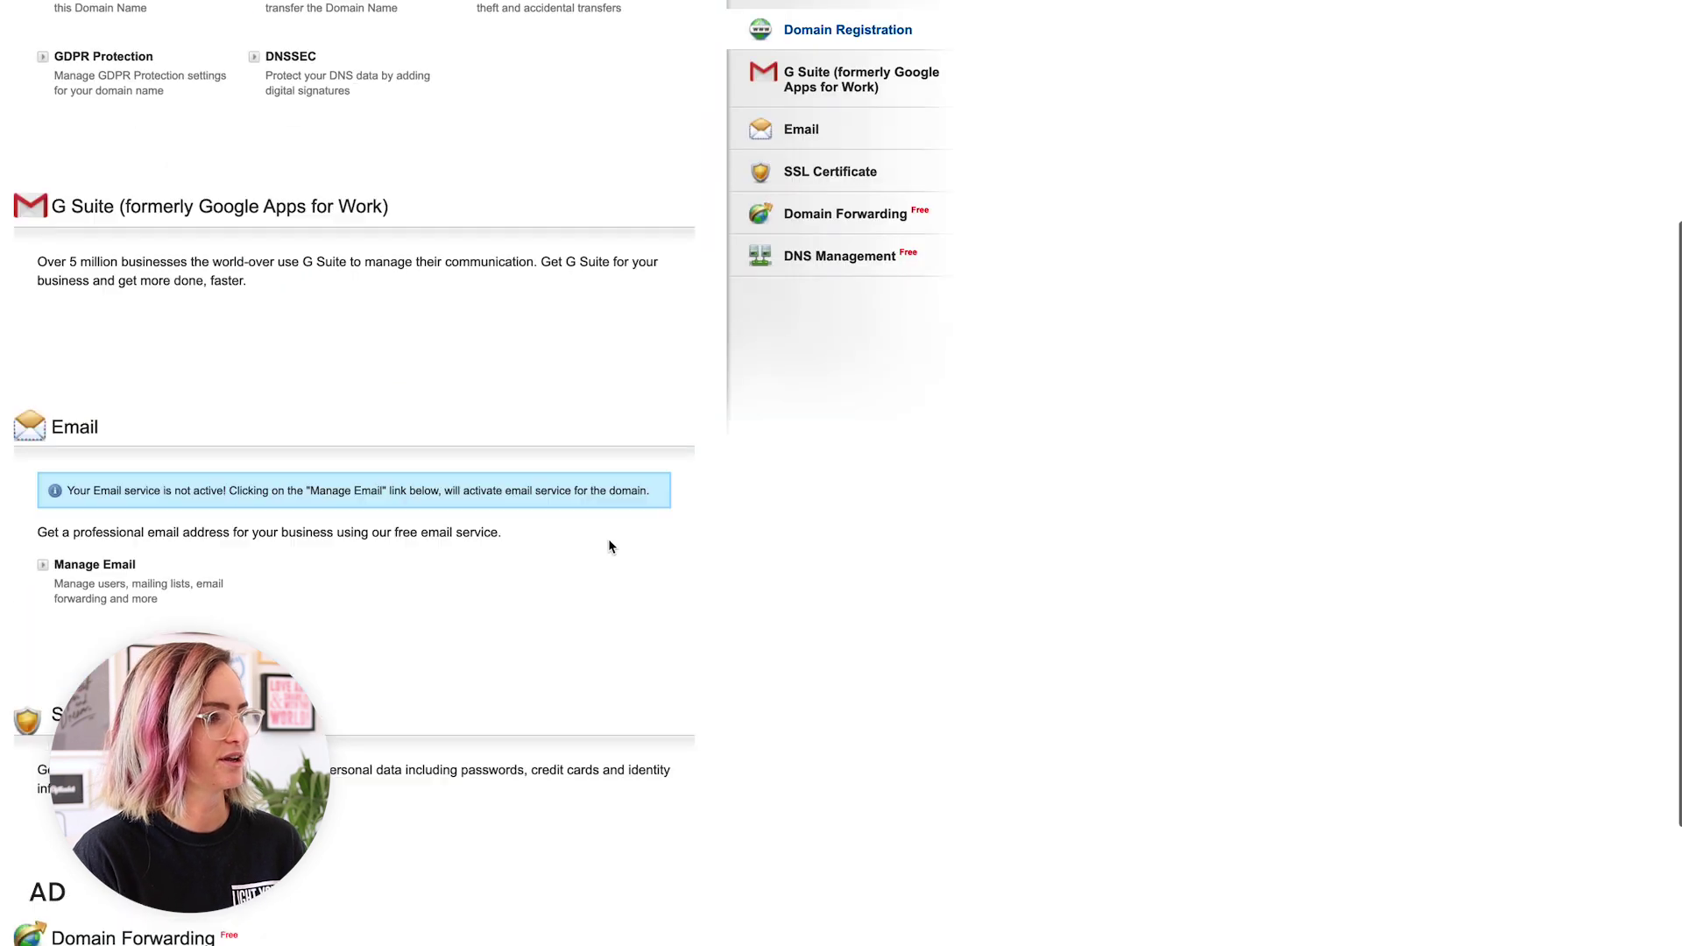
Step: Open domain forwarding and the Advanced Settings for the .store domain
{"action": "scroll", "coordinate": [604, 539], "scroll_direction": "down", "scroll_amount": 5}
{"action": "left_click", "coordinate": [135, 473]}
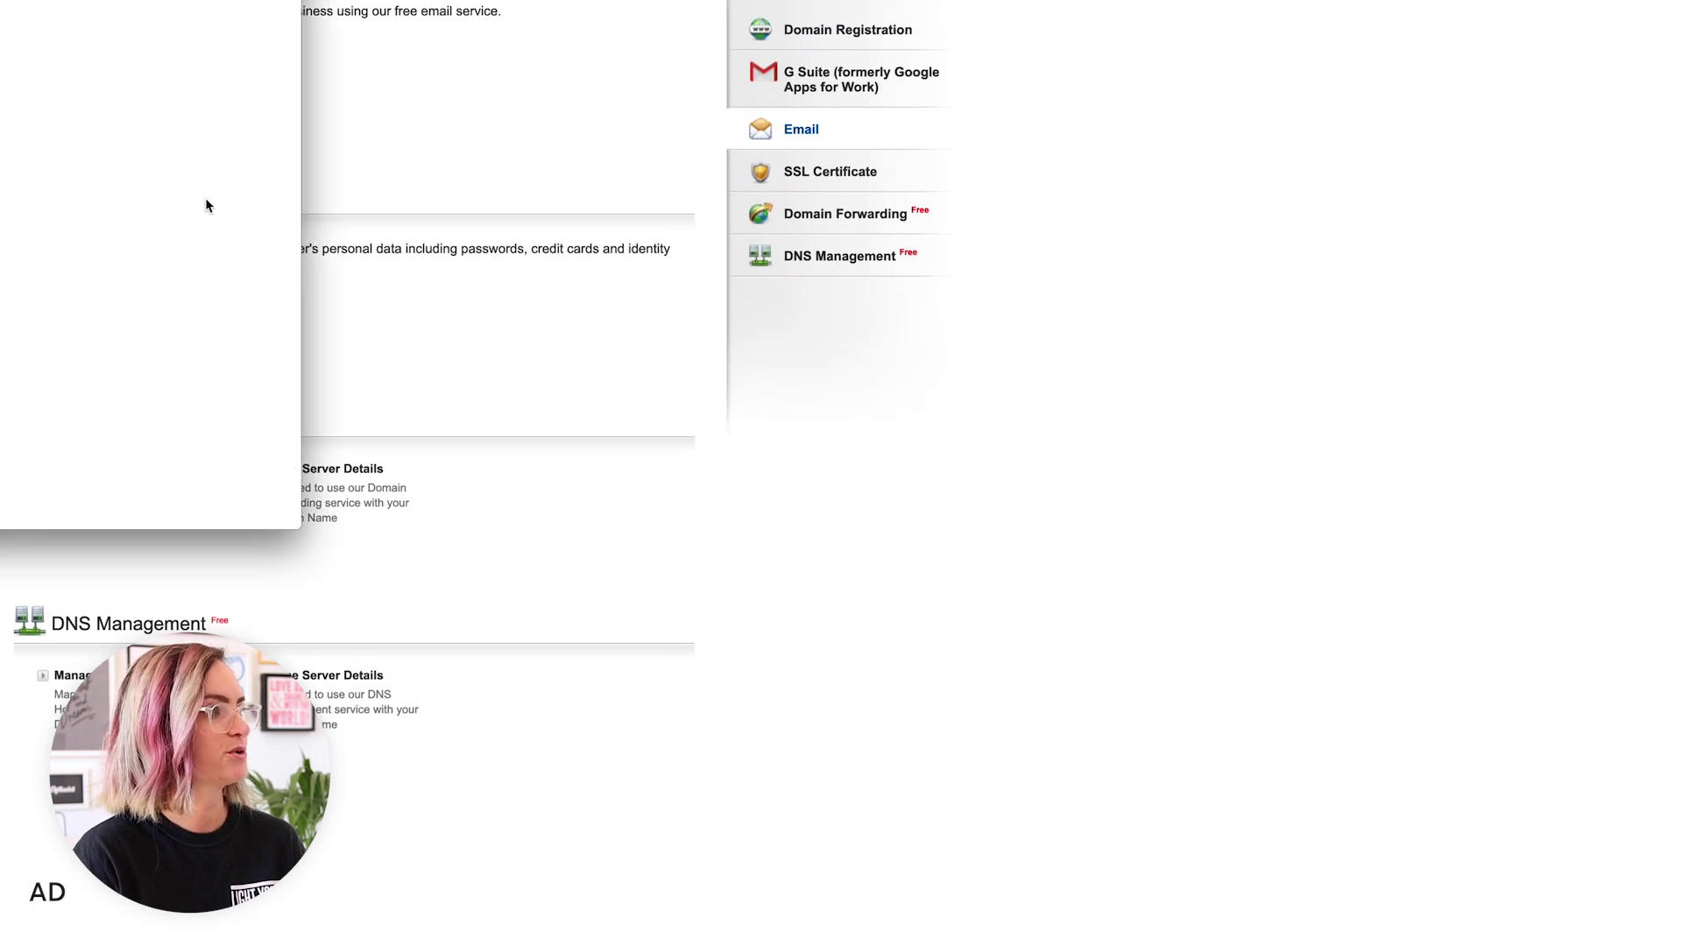
{"action": "left_click_drag", "start_coordinate": [806, 217], "coordinate": [571, 123]}
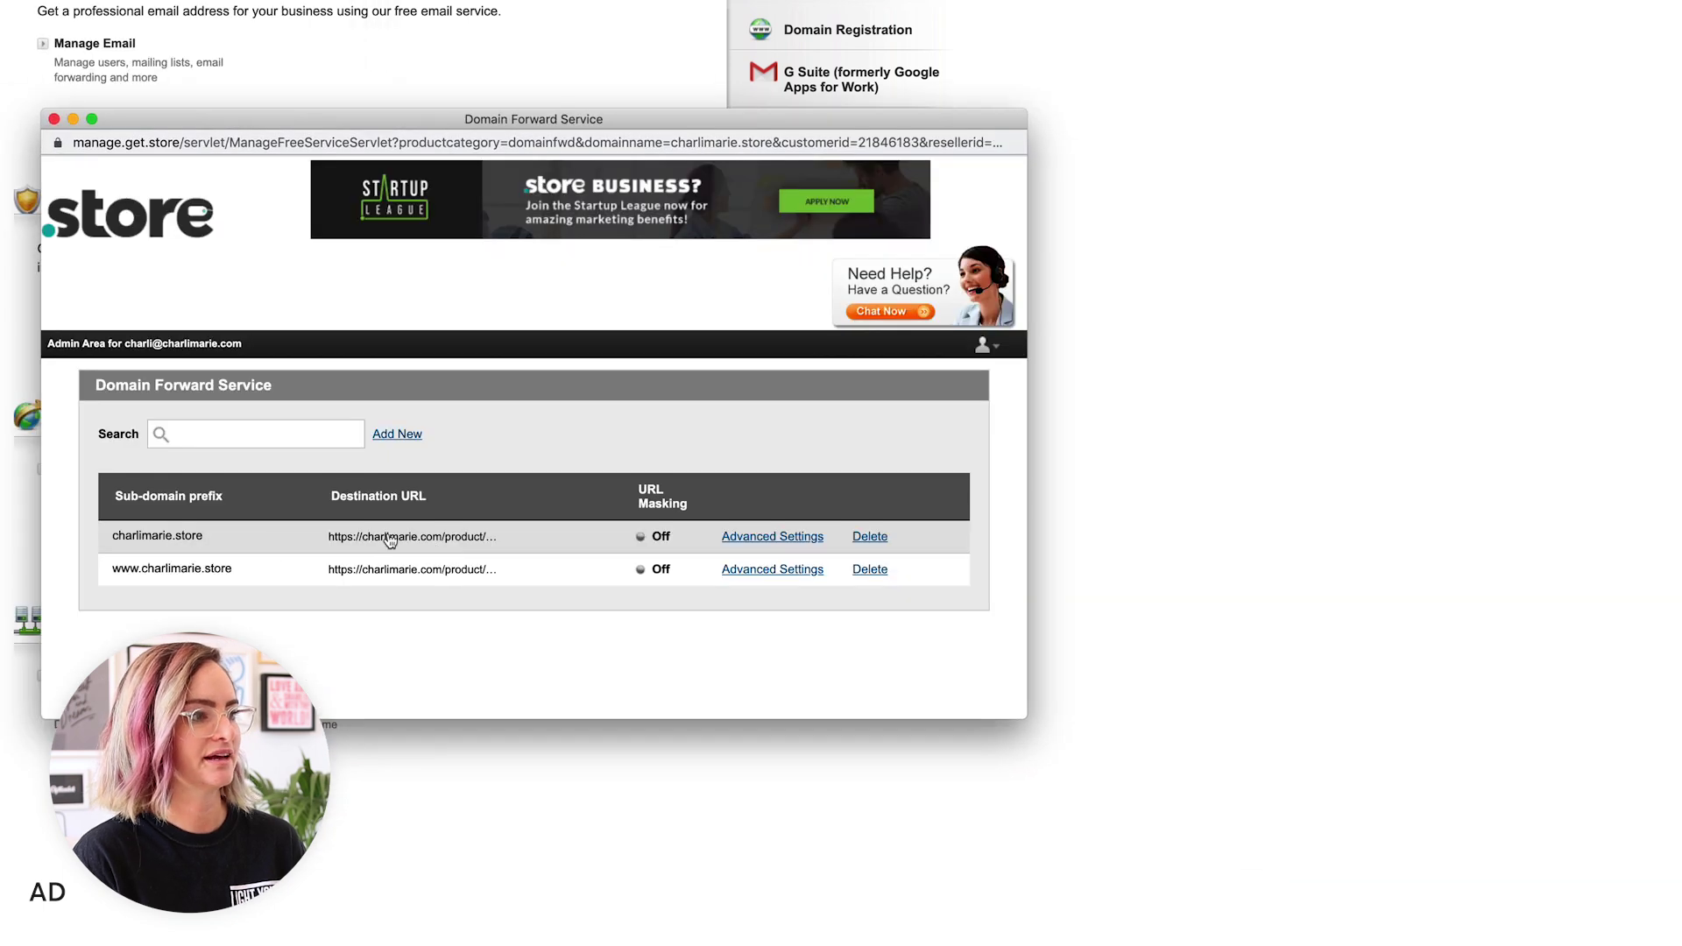
{"action": "left_click", "coordinate": [752, 536]}
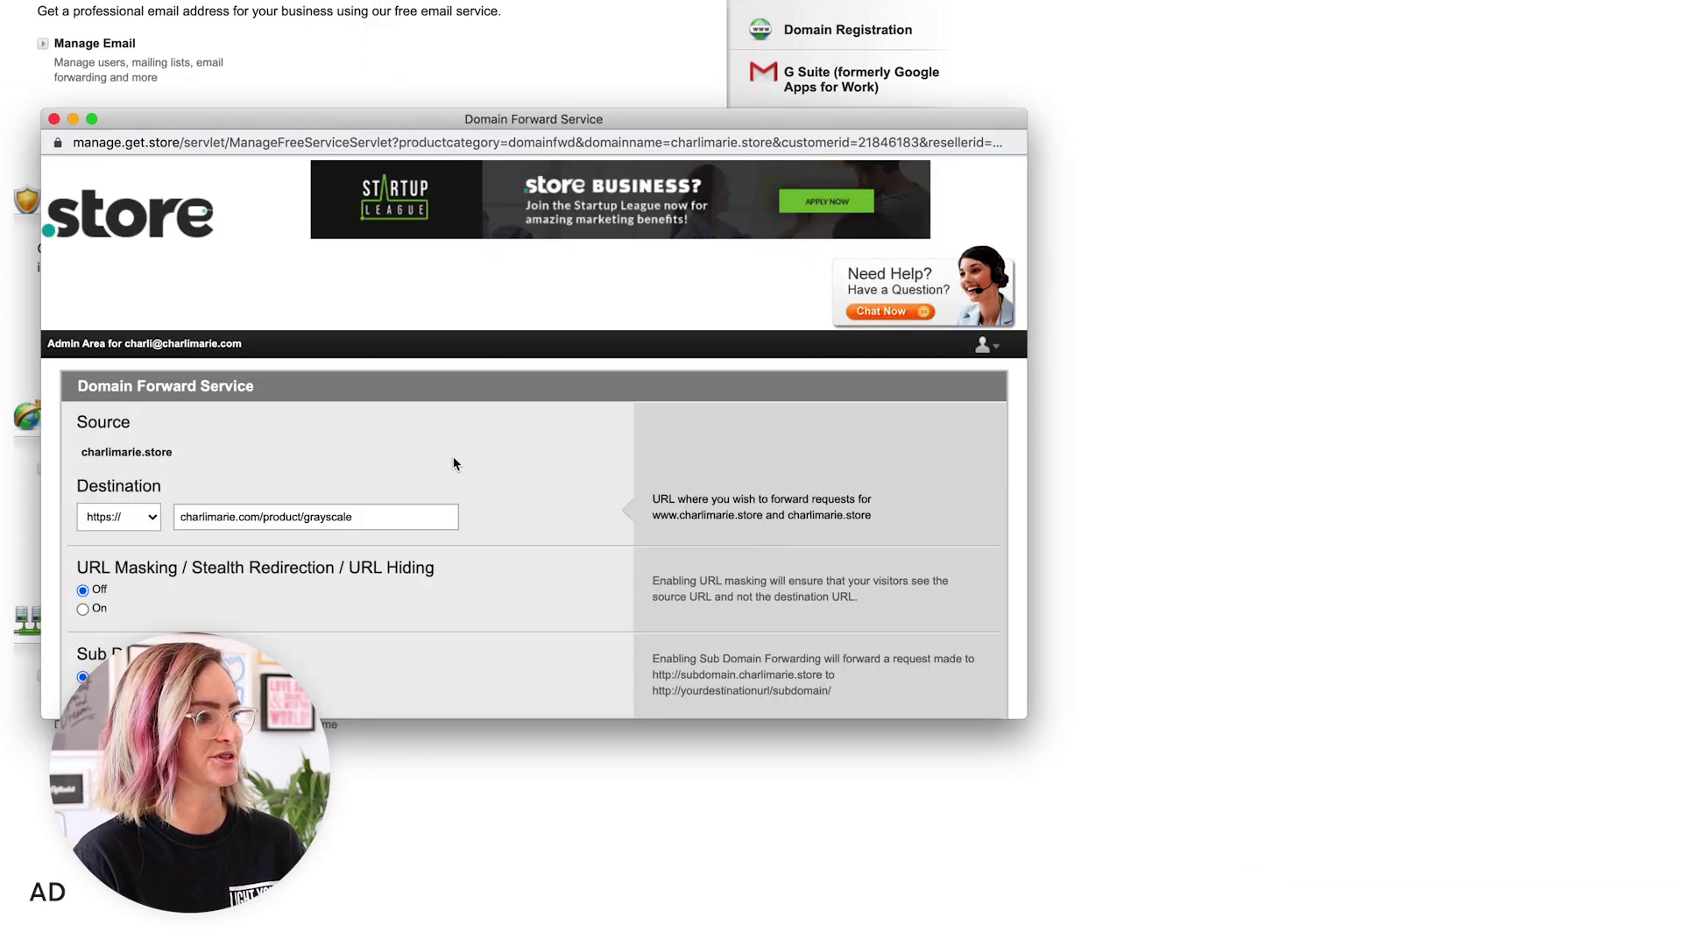
{"action": "scroll", "coordinate": [454, 462], "scroll_direction": "down", "scroll_amount": 4}
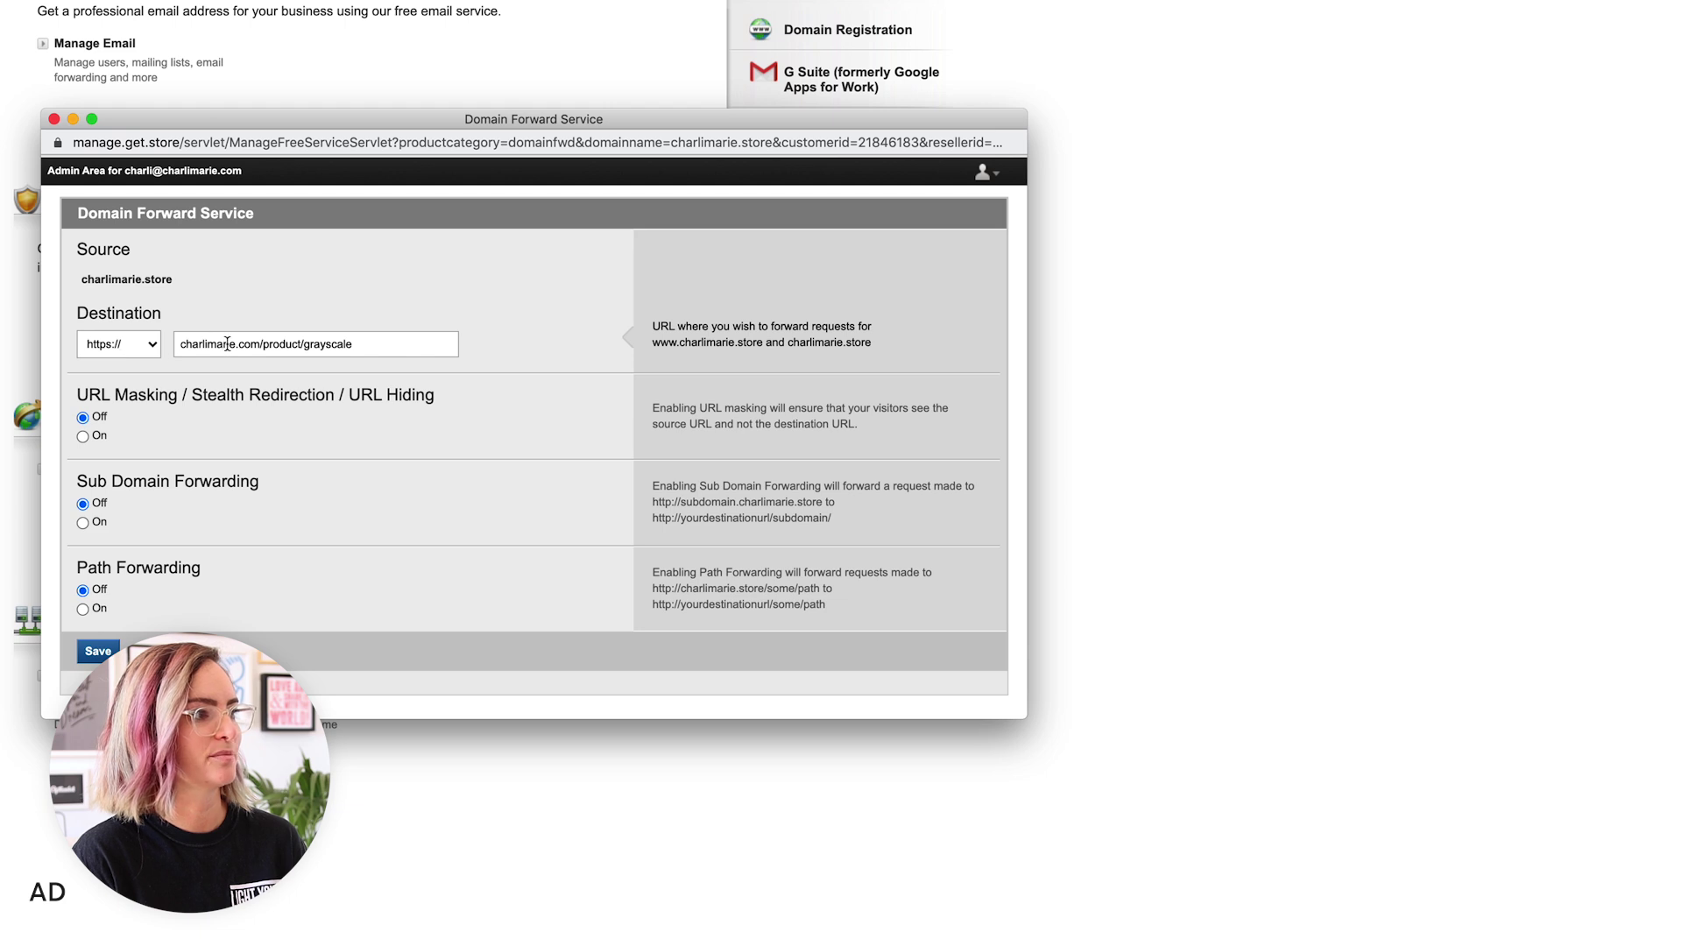
Step: Select the Destination URL pointing to the /product/grayscale page
{"action": "left_click", "coordinate": [187, 345]}
{"action": "left_click_drag", "start_coordinate": [187, 345], "coordinate": [407, 368]}
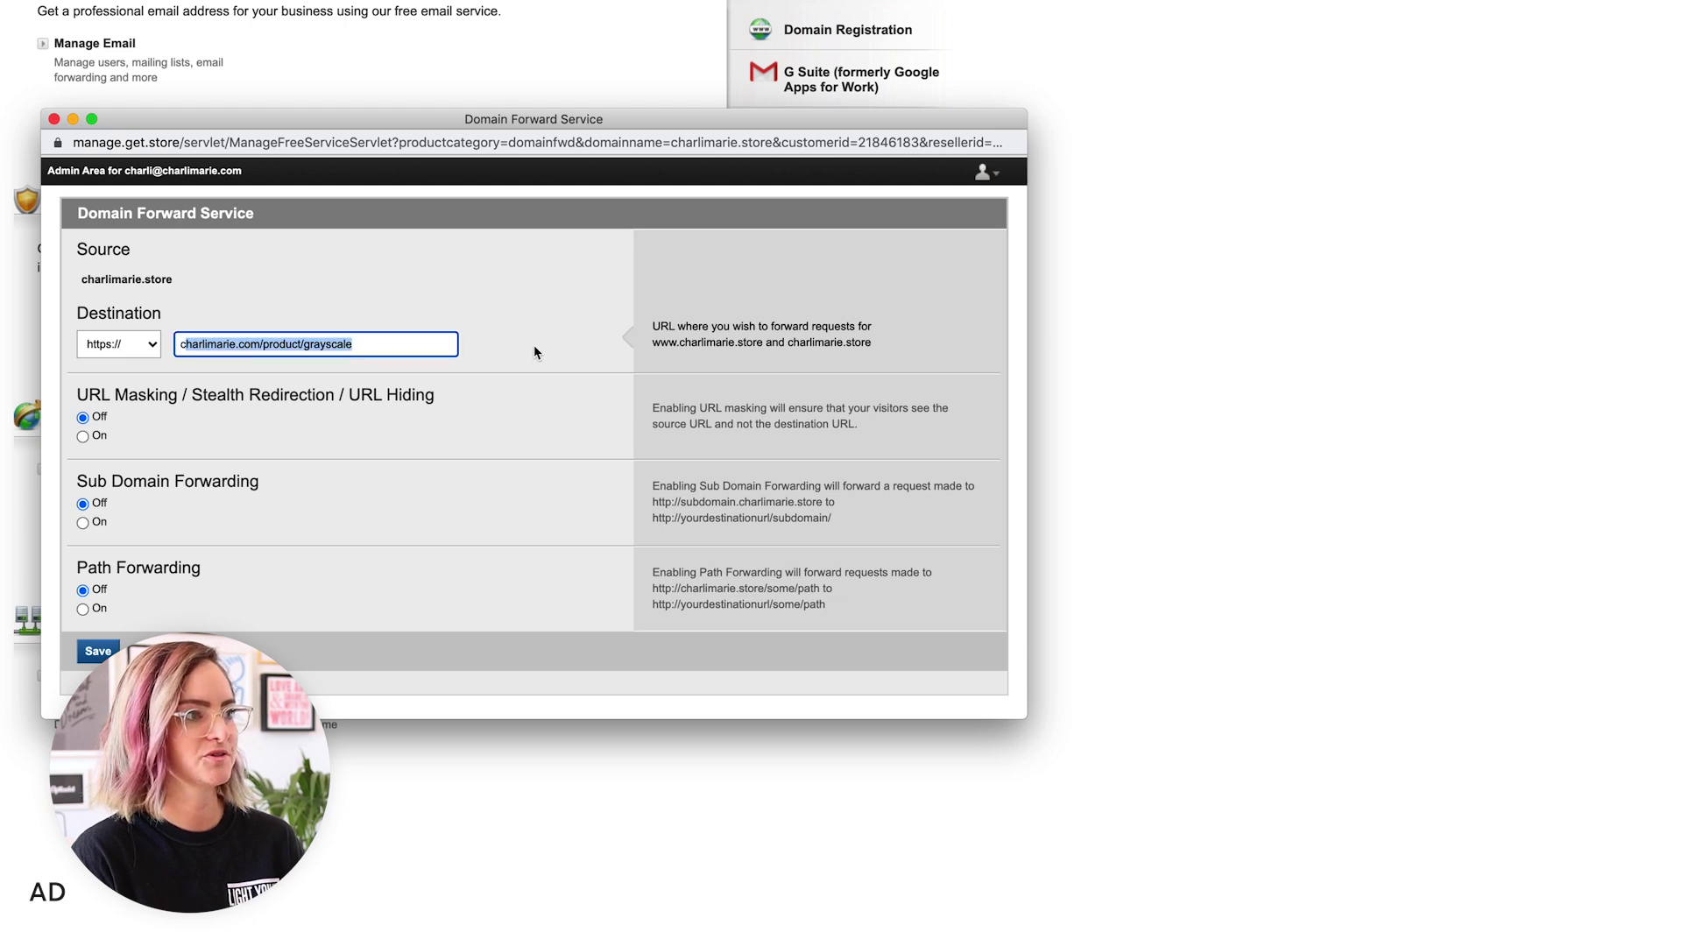
{"action": "triple_click", "coordinate": [366, 342]}
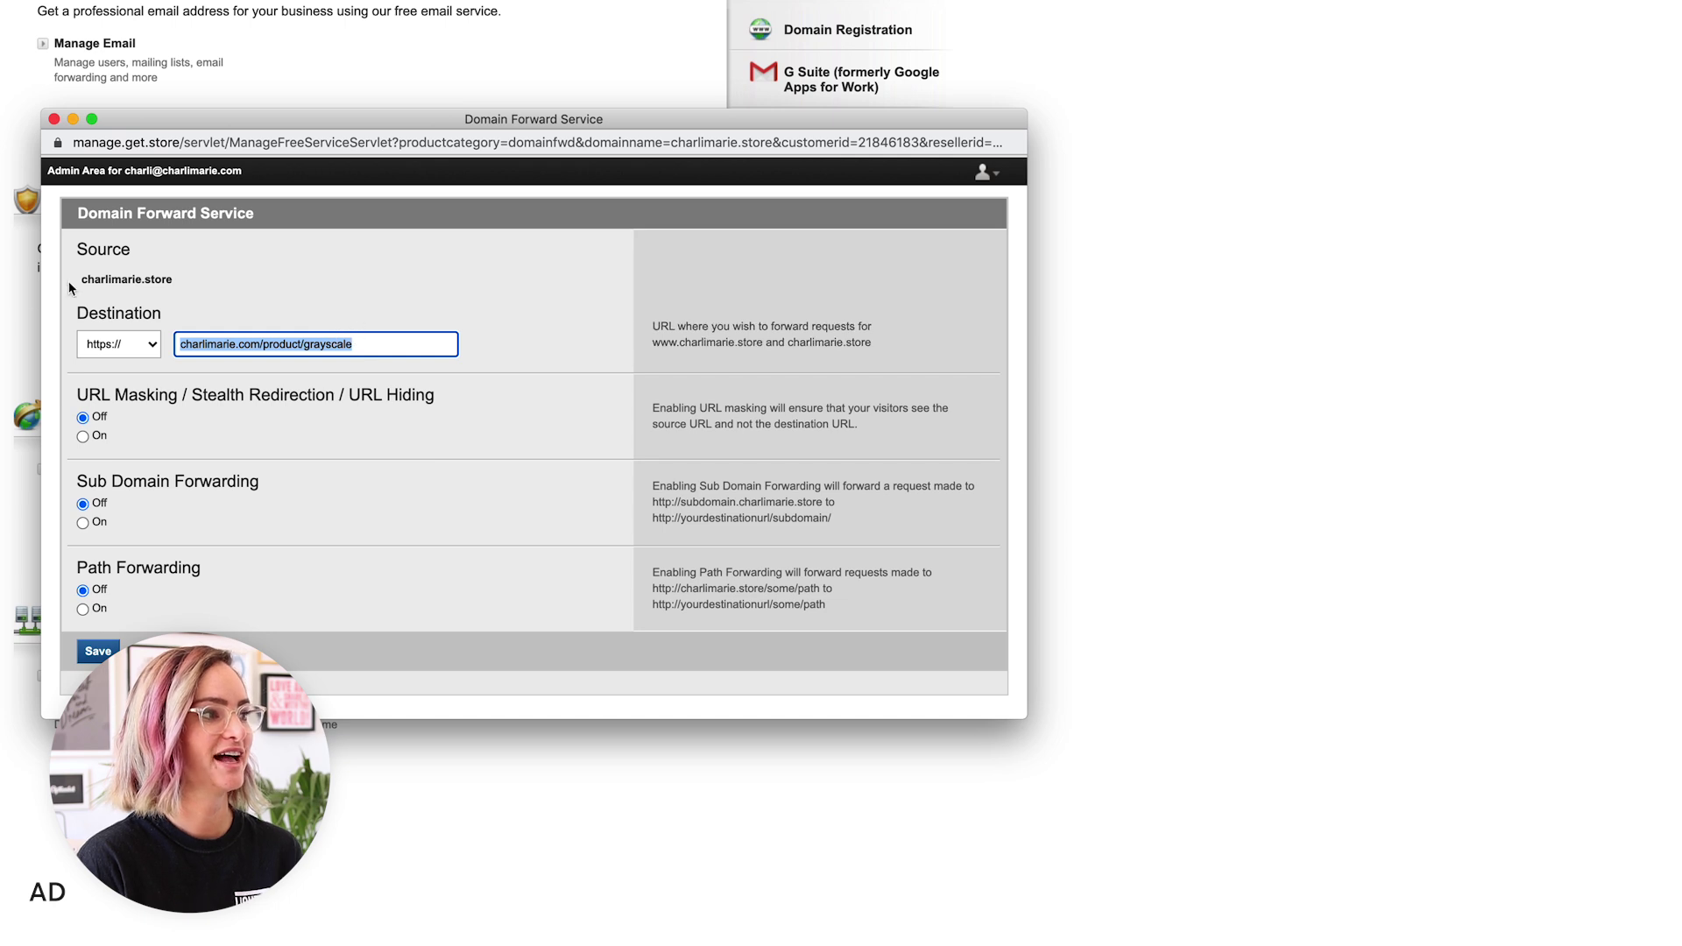
{"action": "left_click_drag", "start_coordinate": [81, 286], "coordinate": [175, 278]}
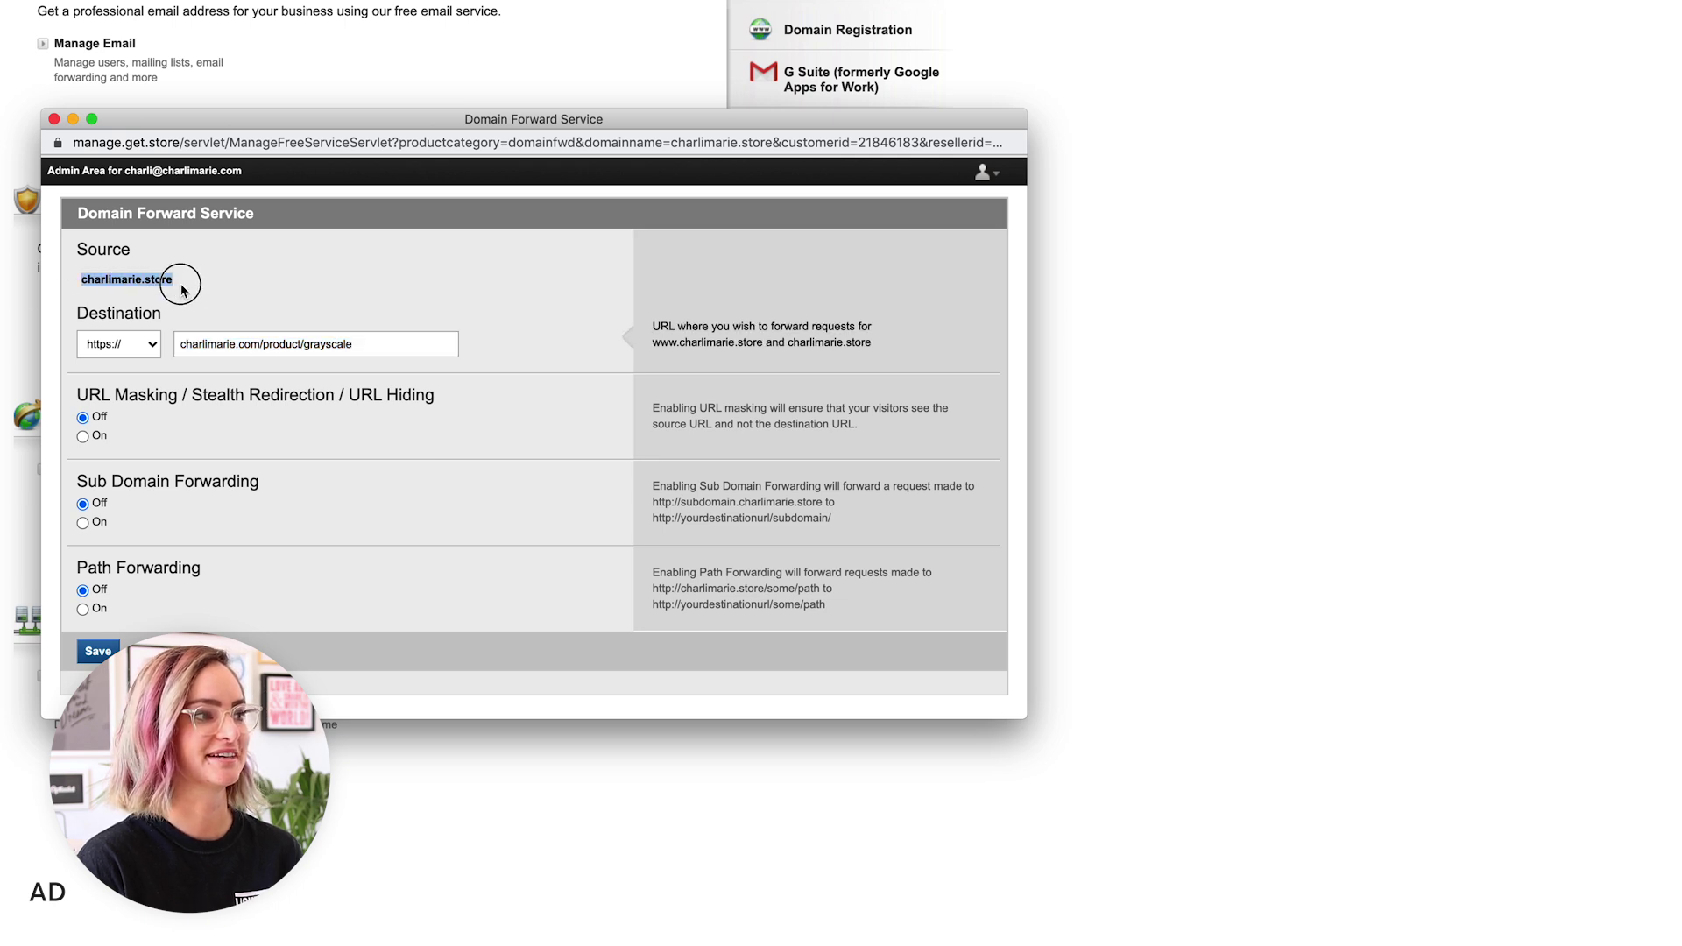
{"action": "left_click", "coordinate": [261, 338]}
{"action": "triple_click", "coordinate": [207, 344]}
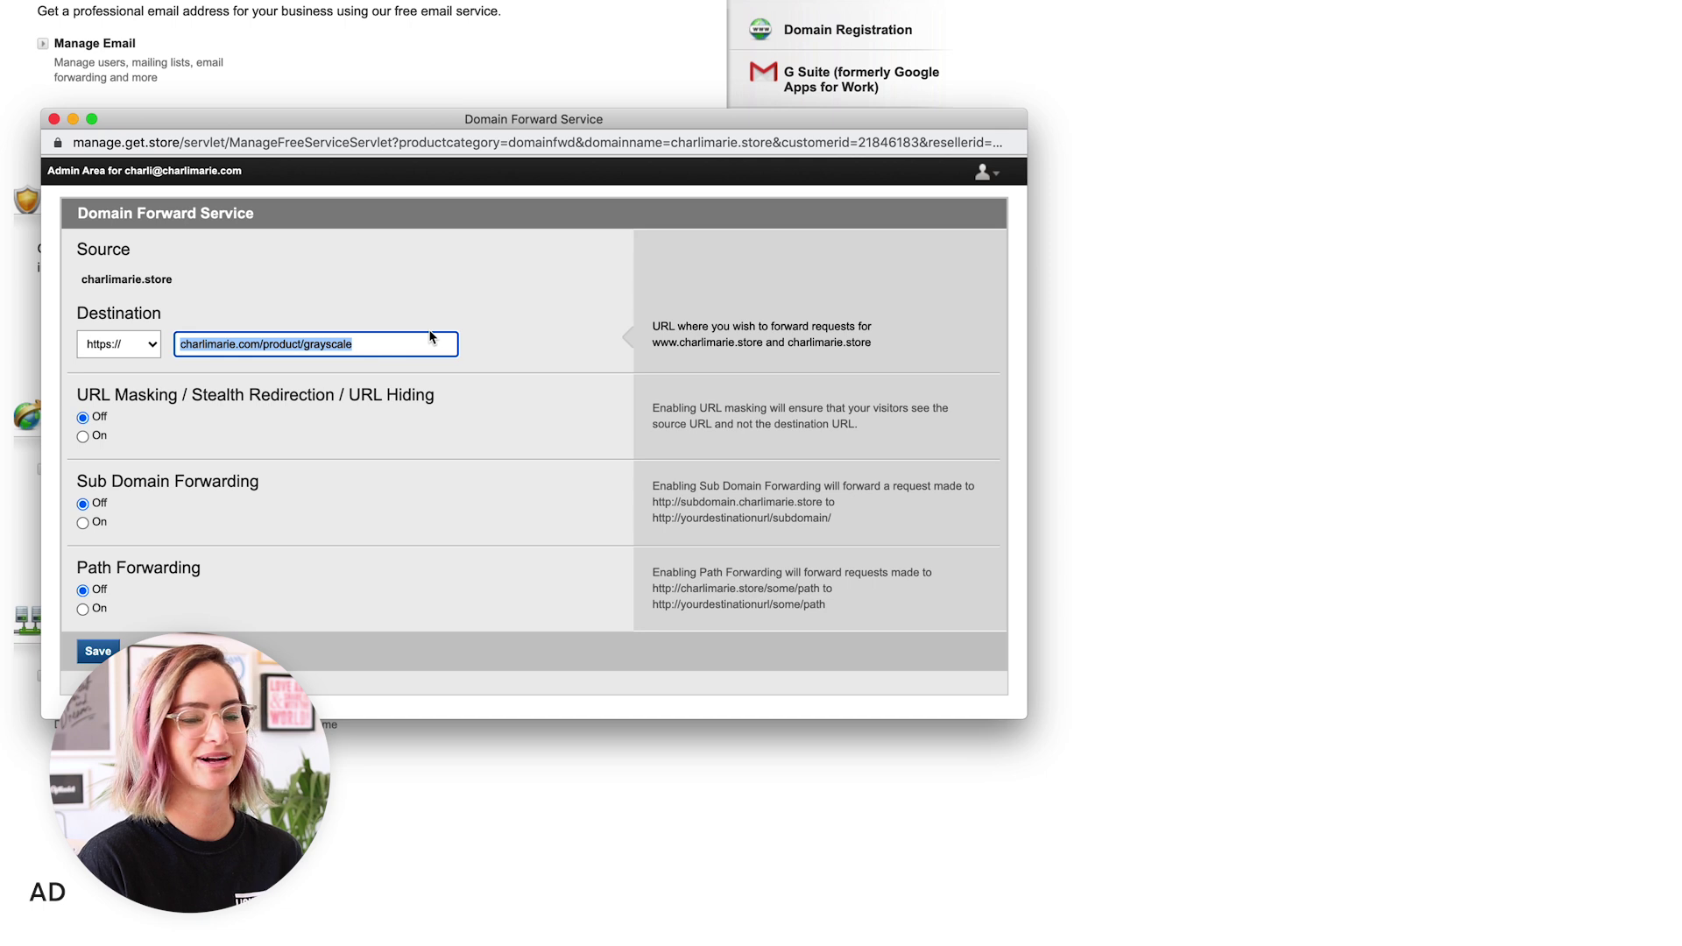